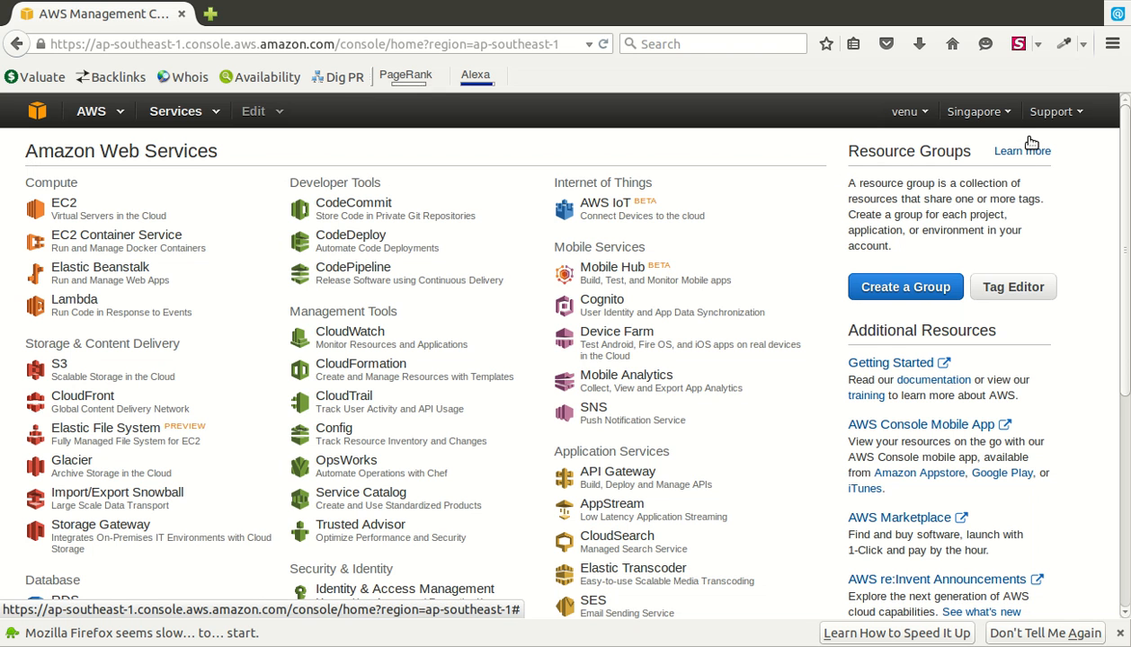
- From the EC2 dashboard, start Launch Instance to reach the Quick Start AMI list
{"action": "left_click", "coordinate": [1000, 114]}
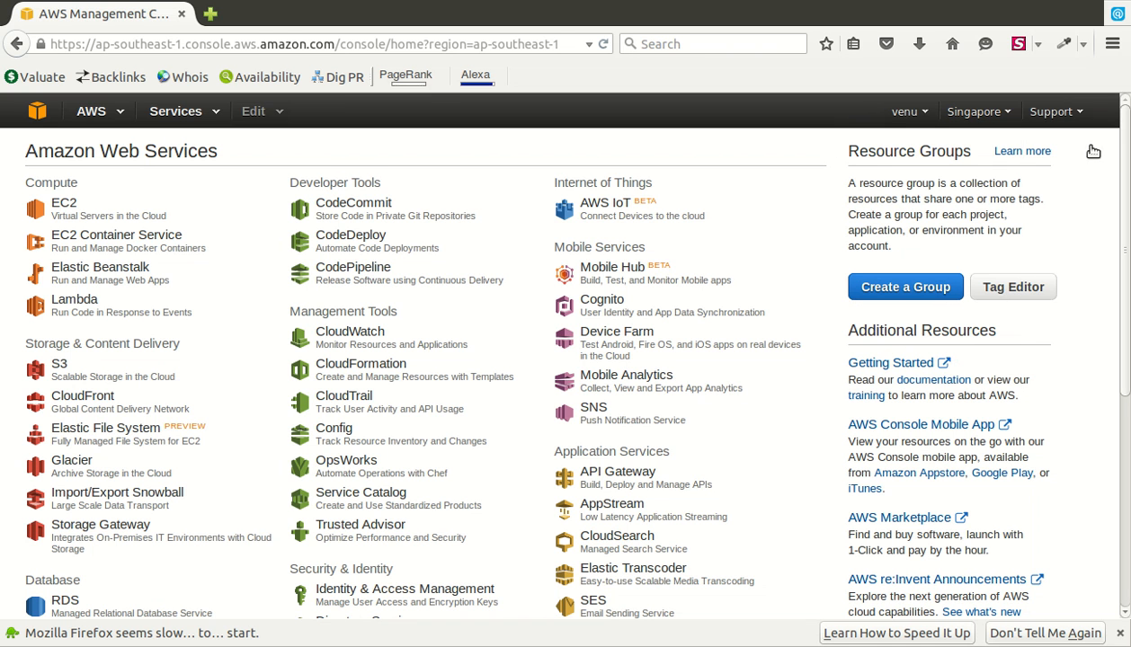
{"action": "left_click", "coordinate": [136, 243]}
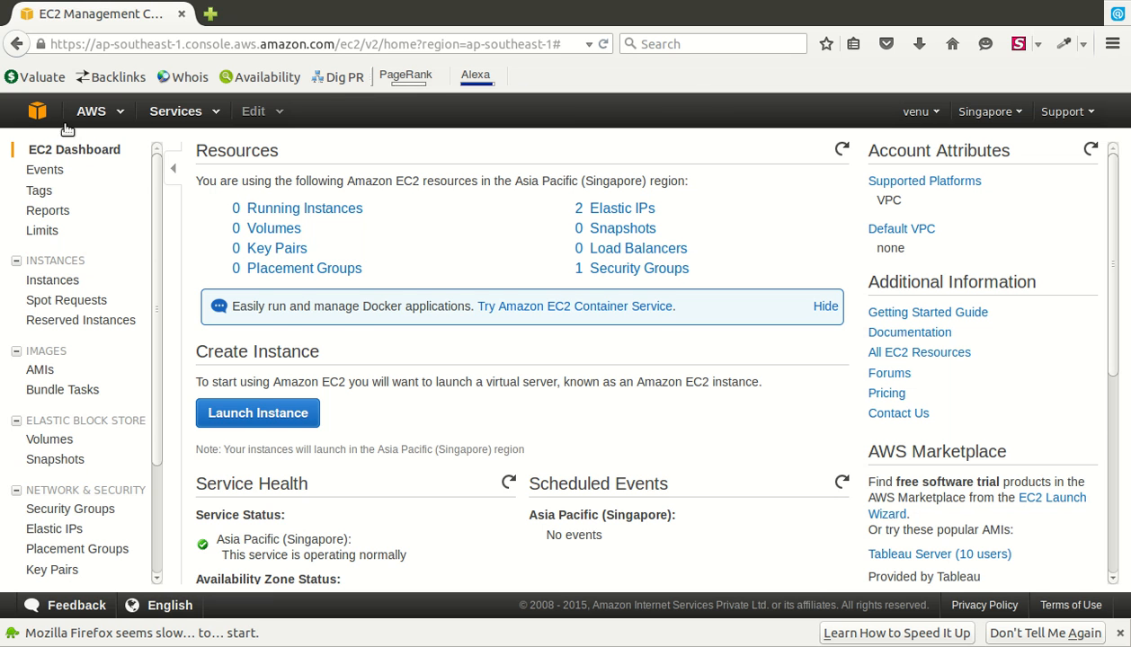
{"action": "left_click", "coordinate": [87, 216]}
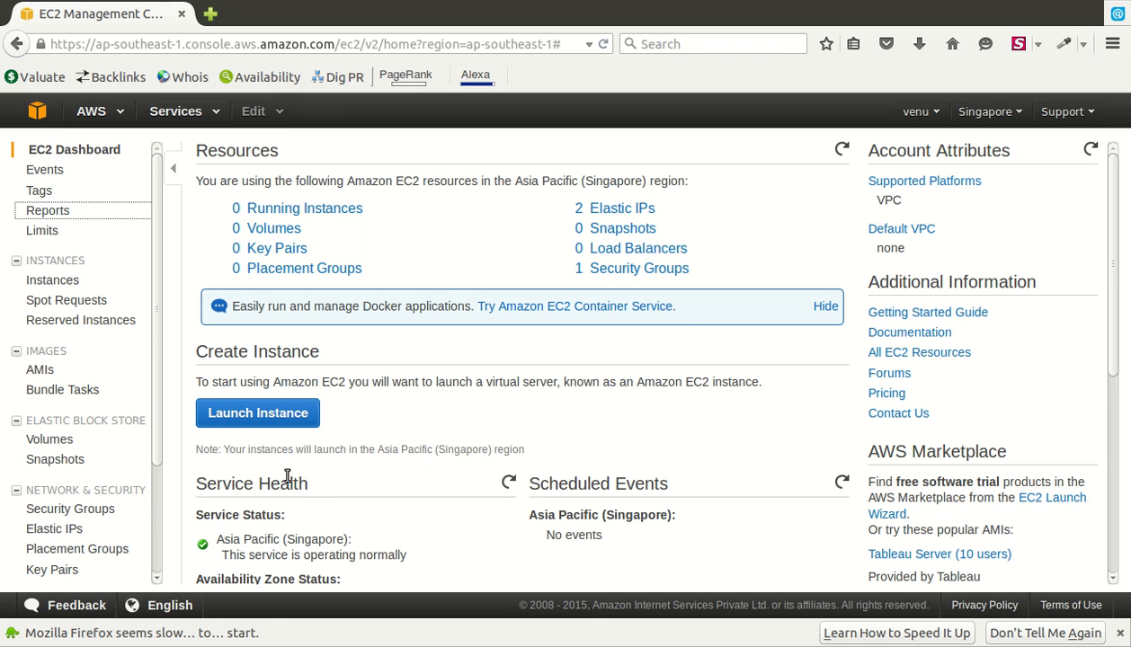
{"action": "left_click", "coordinate": [285, 427]}
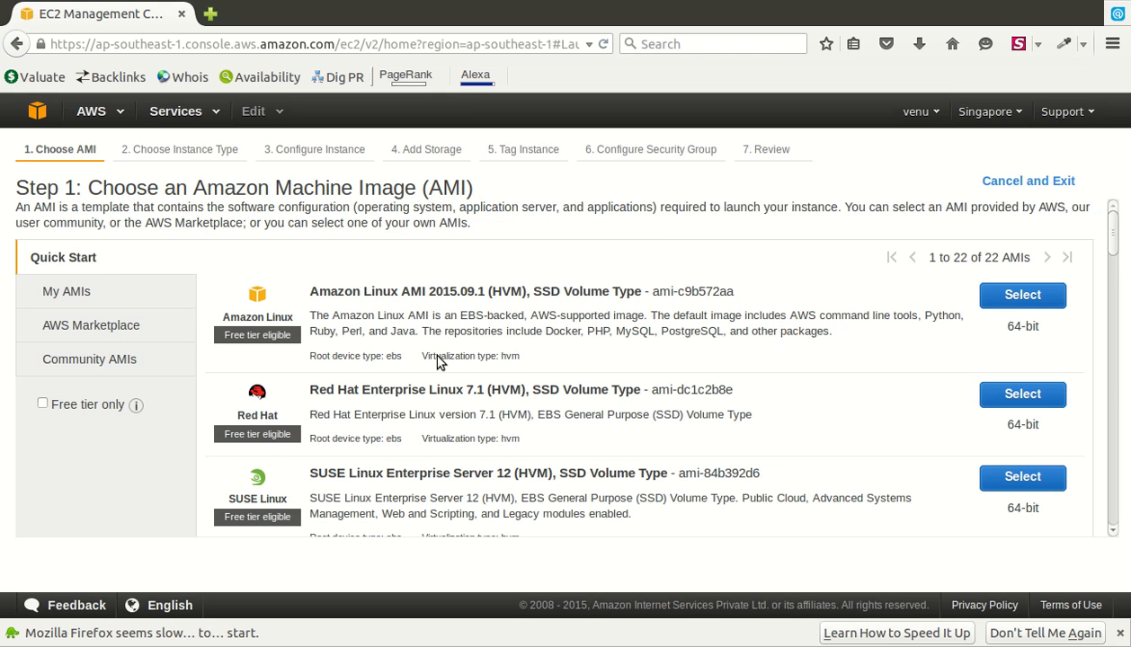
- Select the Red Hat Enterprise Linux 7.1 (HVM), SSD Volume Type image
{"action": "left_click_drag", "start_coordinate": [1061, 393], "coordinate": [1034, 418]}
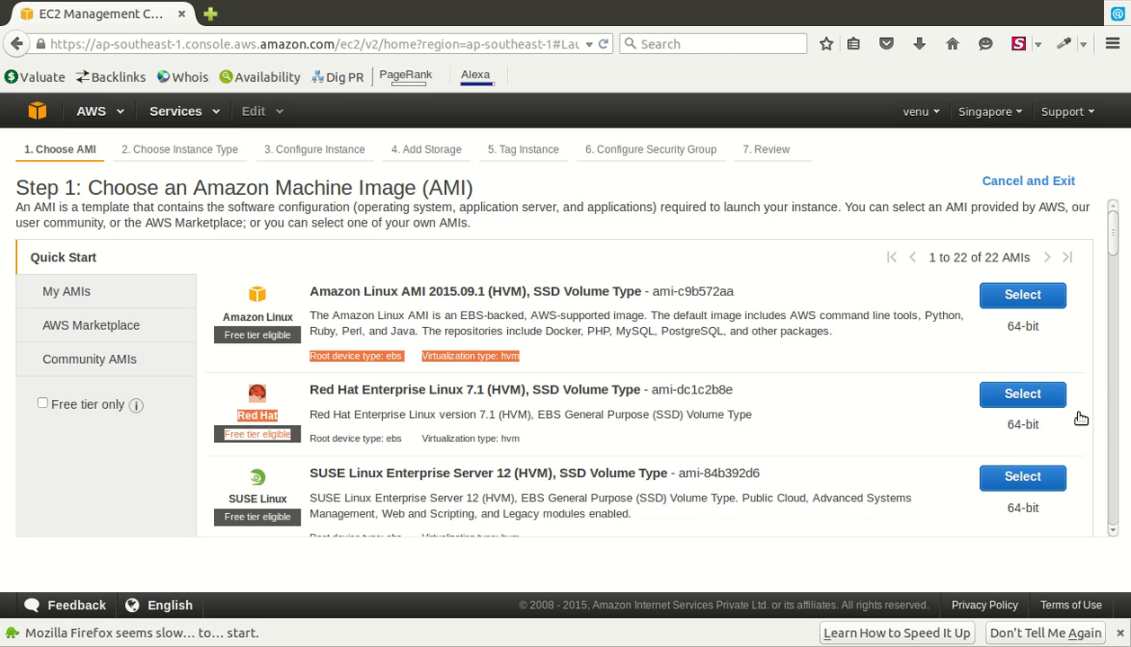
{"action": "left_click", "coordinate": [929, 451]}
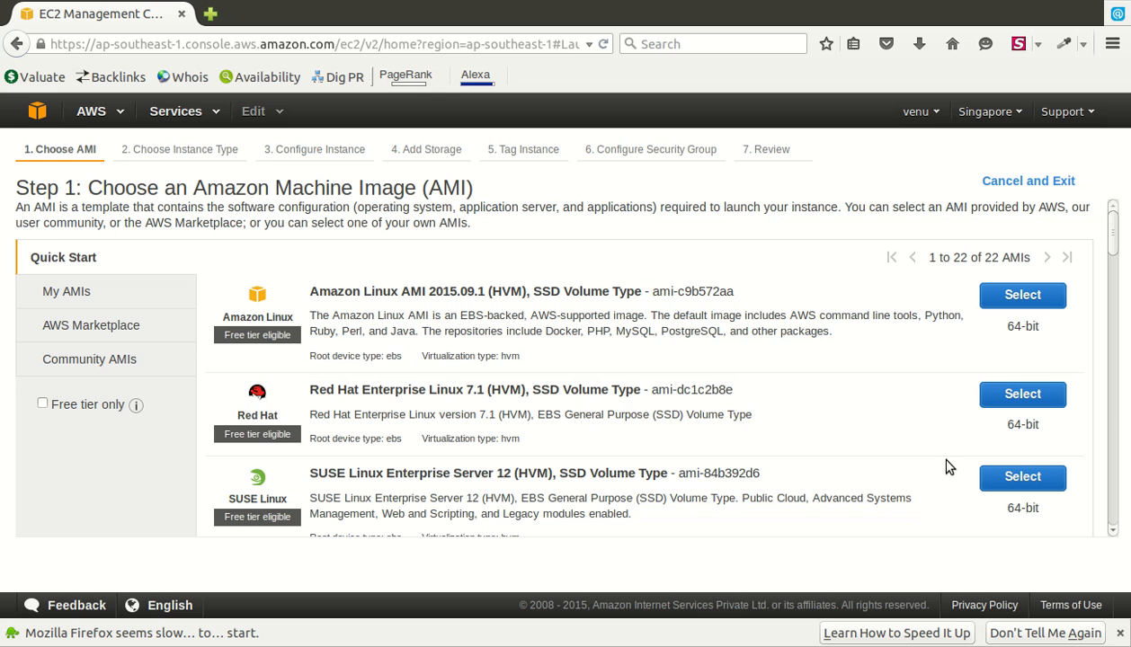
{"action": "left_click", "coordinate": [1071, 417]}
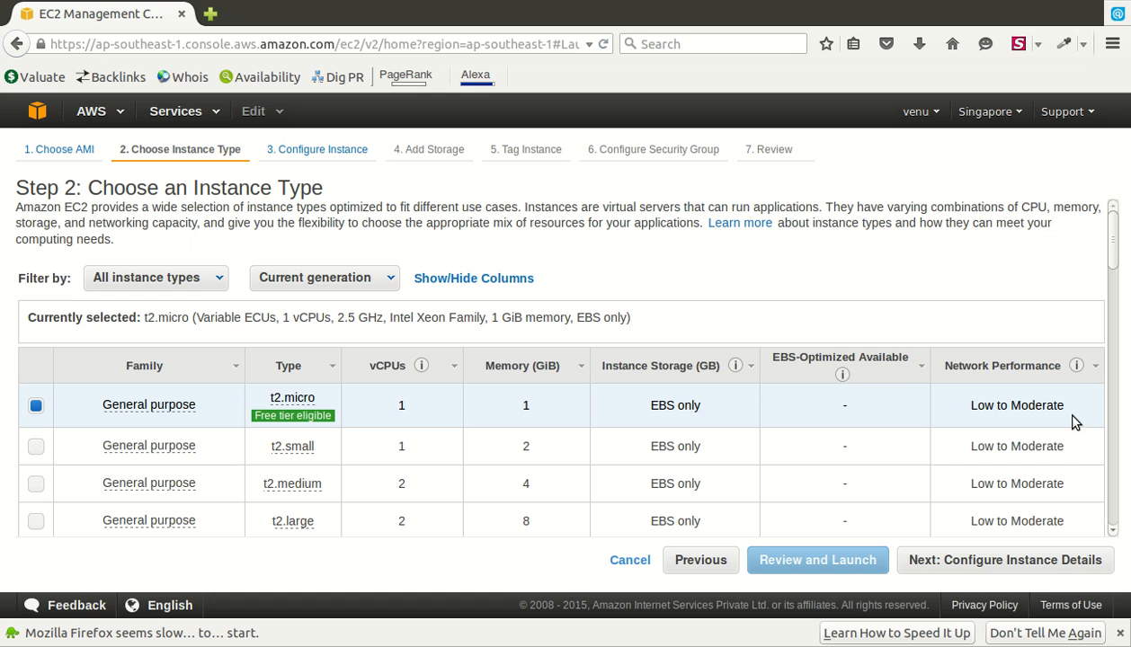
- Pick the m4.large instance type and continue to the instance details
{"action": "scroll", "coordinate": [562, 368], "scroll_direction": "down", "scroll_amount": 5}
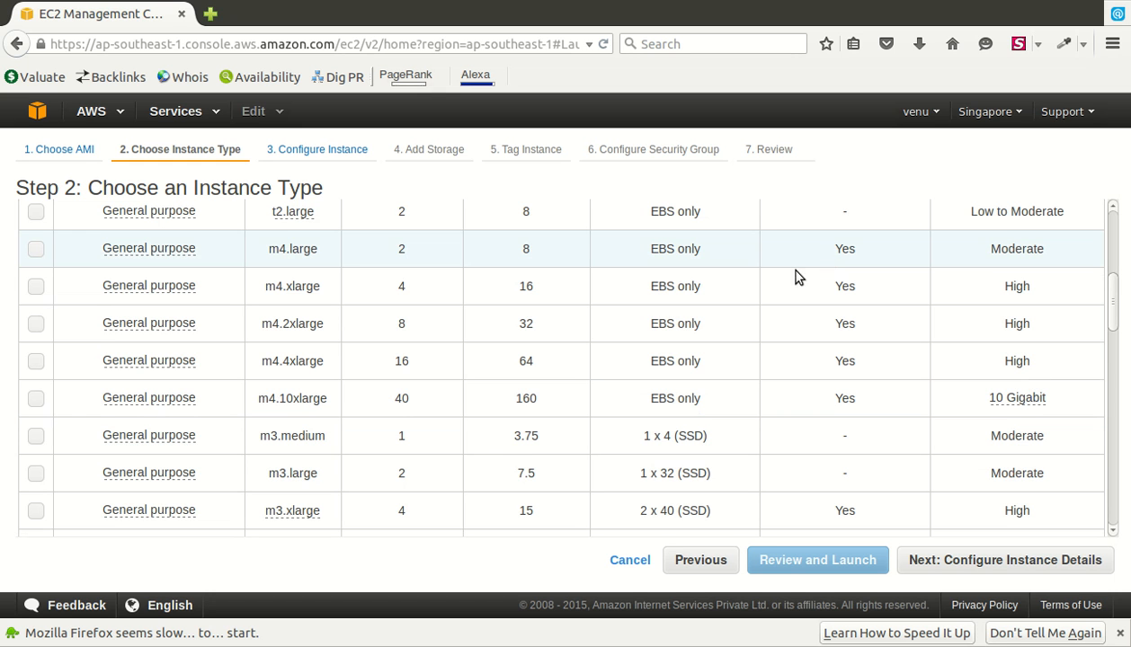
{"action": "left_click", "coordinate": [93, 263]}
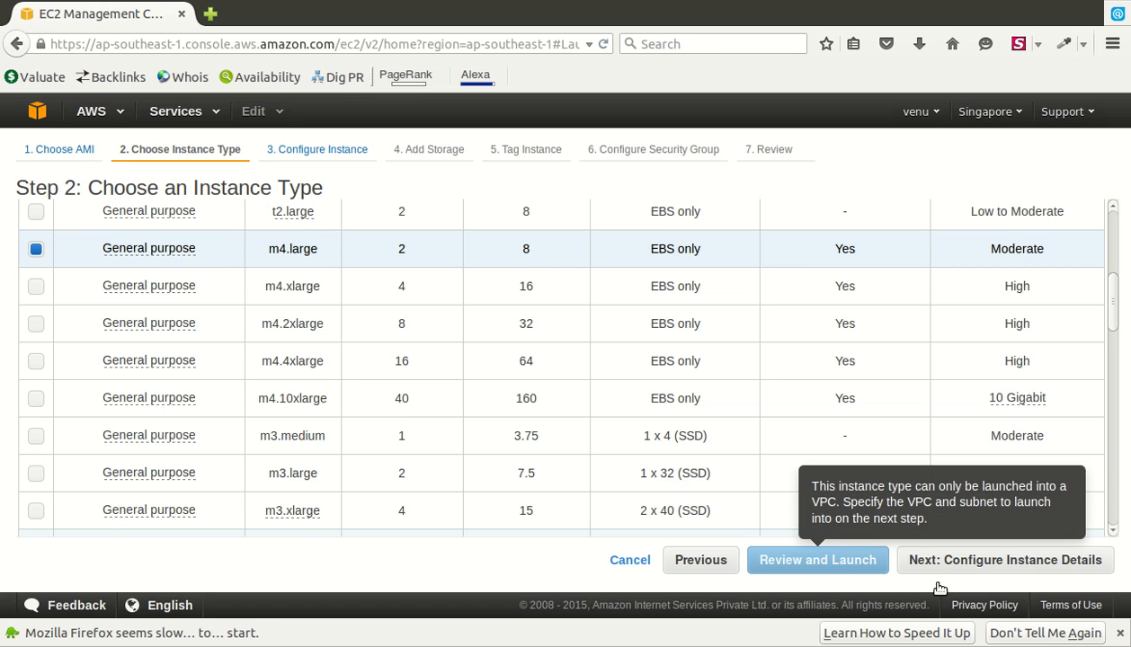
{"action": "left_click", "coordinate": [1029, 570]}
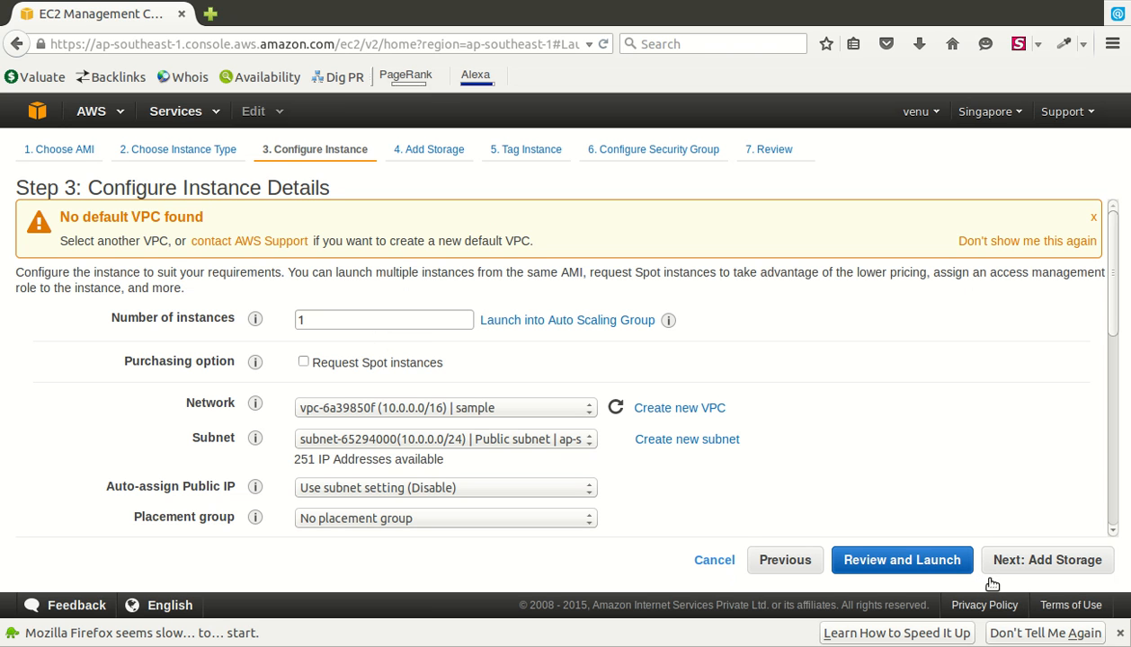
- Keep the default instance details and enlarge the root volume from 10 to 13 GiB
{"action": "left_click", "coordinate": [1059, 571]}
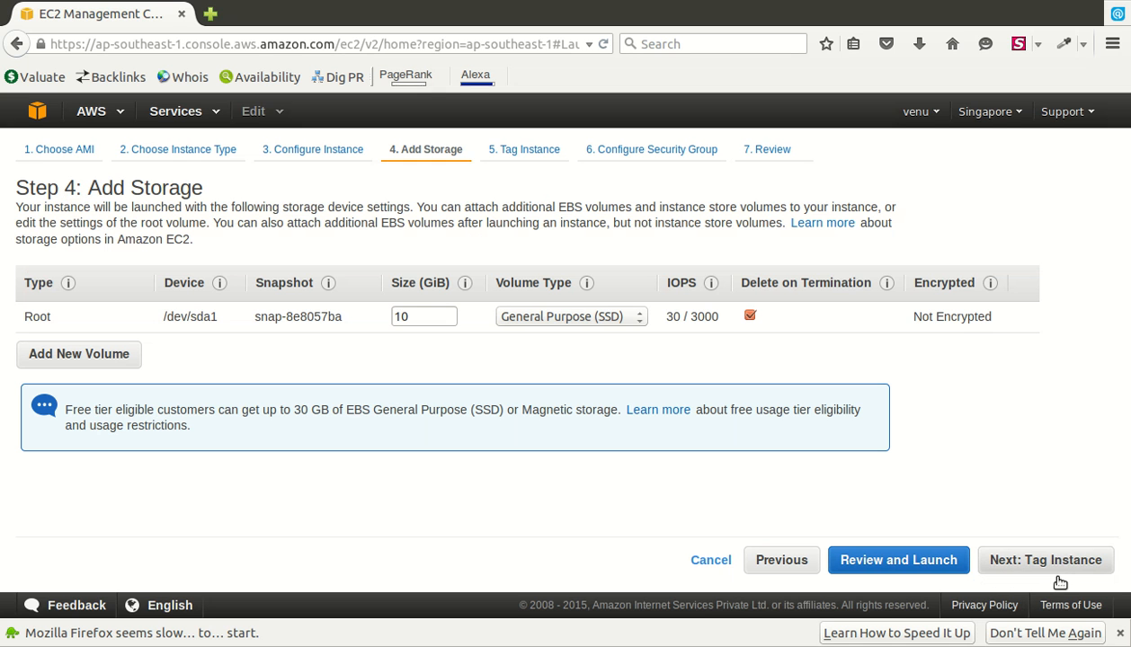
{"action": "left_click", "coordinate": [467, 325]}
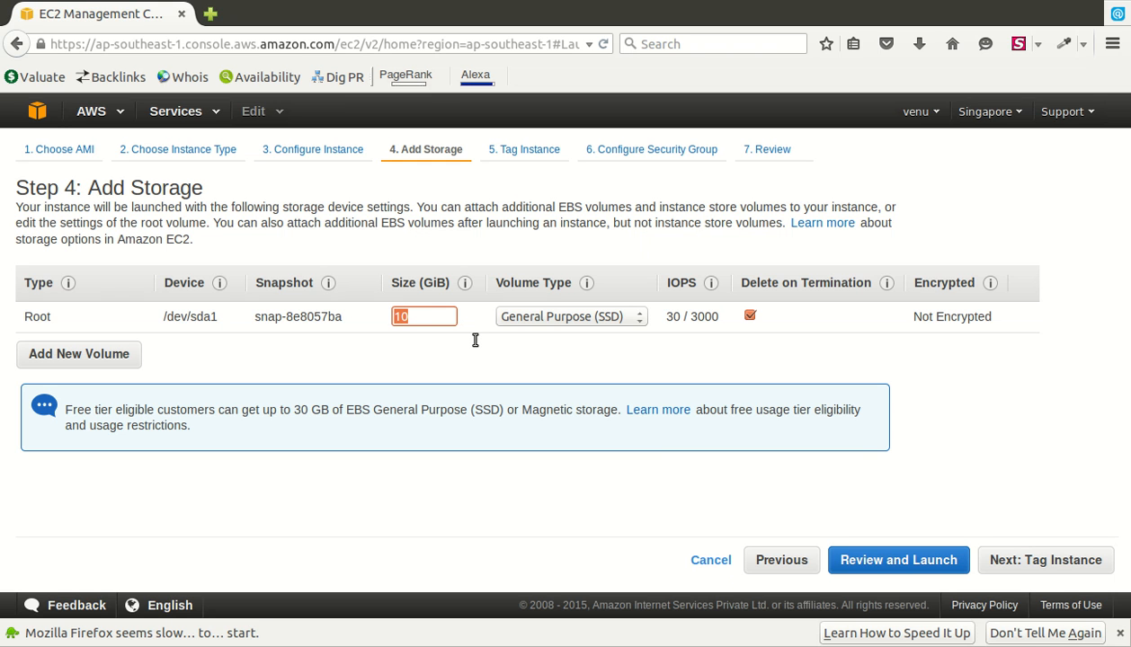
{"action": "type", "text": "12"}
{"action": "key", "text": "BackSpace"}
{"action": "type", "text": "3"}
{"action": "left_click", "coordinate": [1083, 574]}
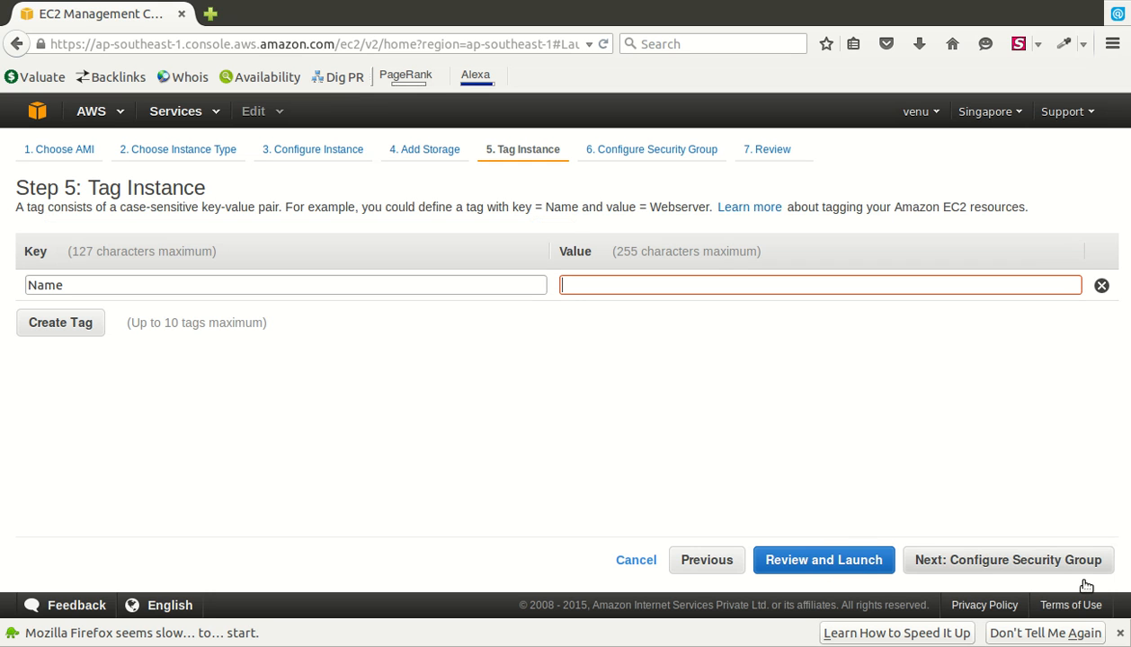
- Add the tag key 'spark' with value 'spark cluster' to the instance
{"action": "left_click", "coordinate": [499, 286]}
{"action": "type", "text": "spar"}
{"action": "key", "text": "ctrl+a"}
{"action": "type", "text": "spark"}
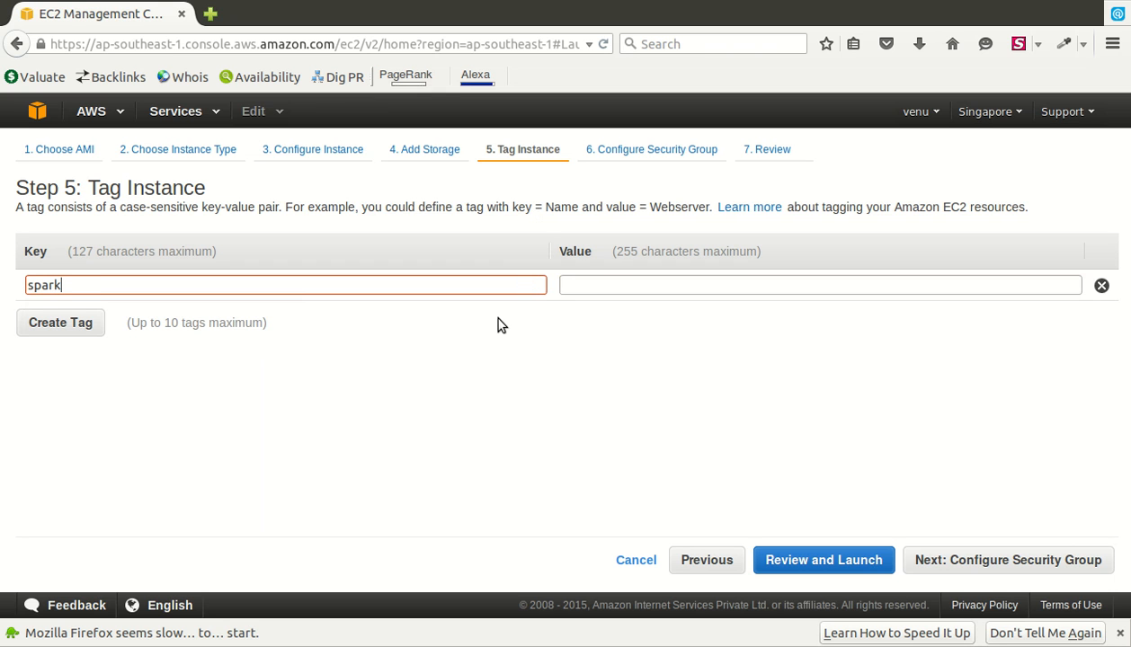
{"action": "key", "text": "Tab"}
{"action": "type", "text": "sp"}
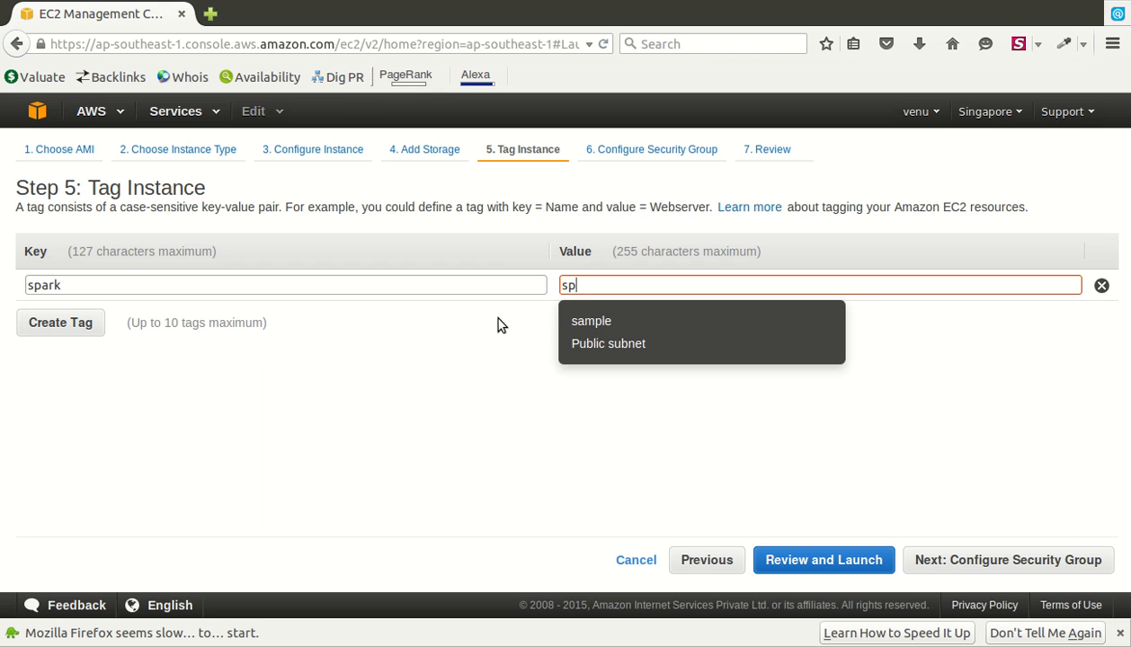
{"action": "type", "text": "ark c"}
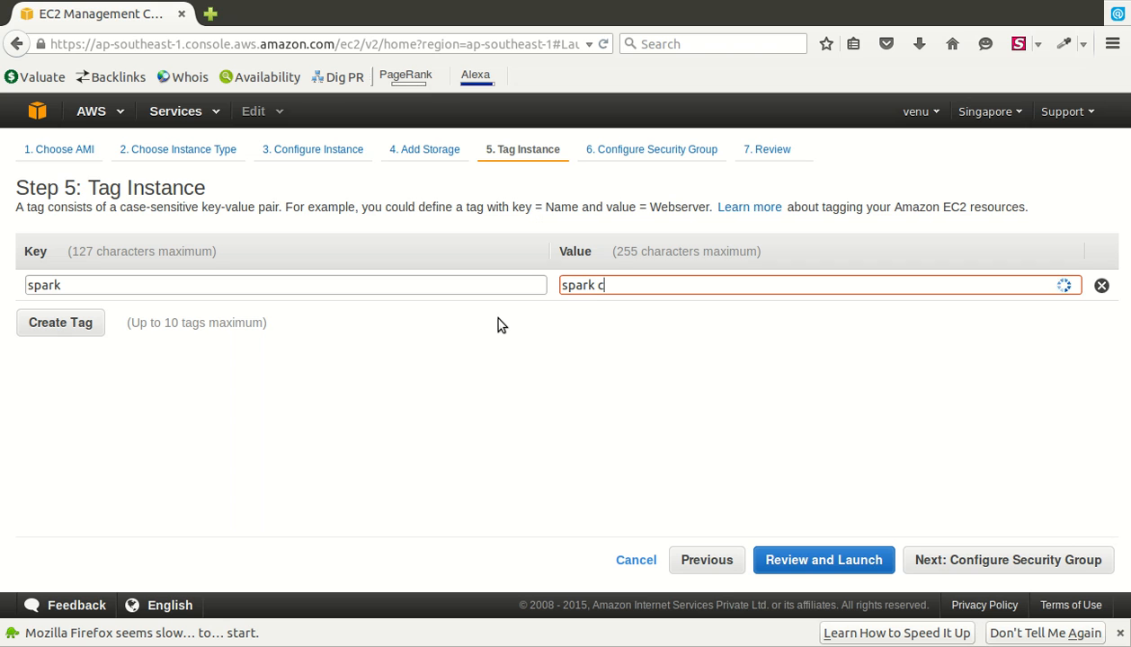
{"action": "type", "text": "luster"}
{"action": "left_click", "coordinate": [1050, 573]}
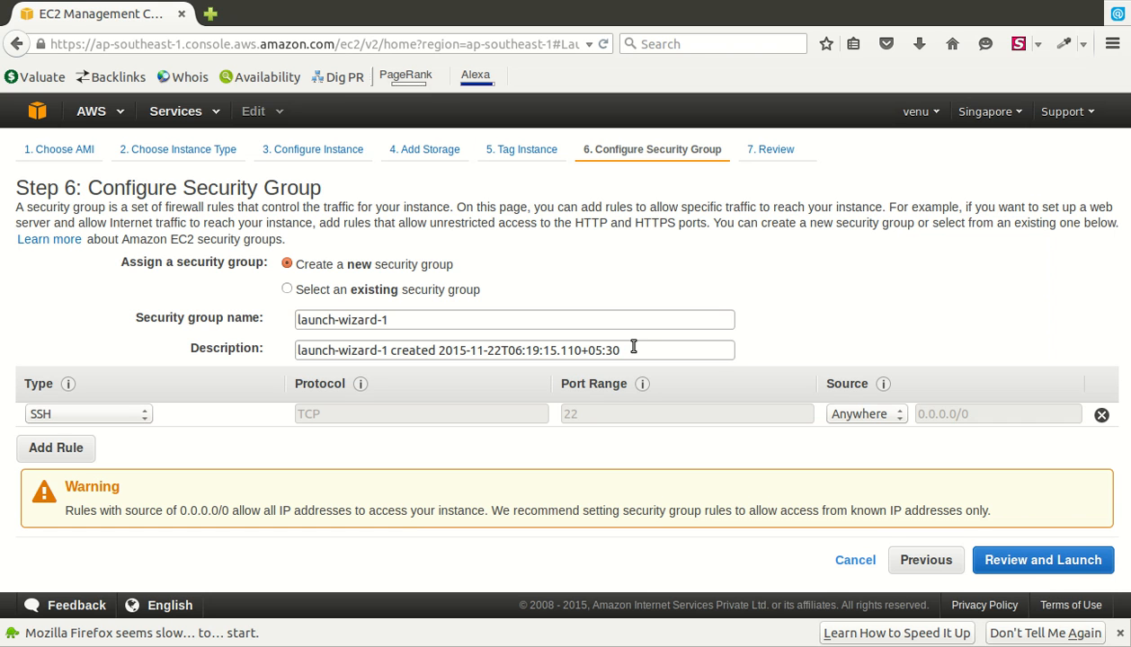
- Rename the new security group from launch-wizard-1 to 'spark-security group'
{"action": "left_click", "coordinate": [346, 306]}
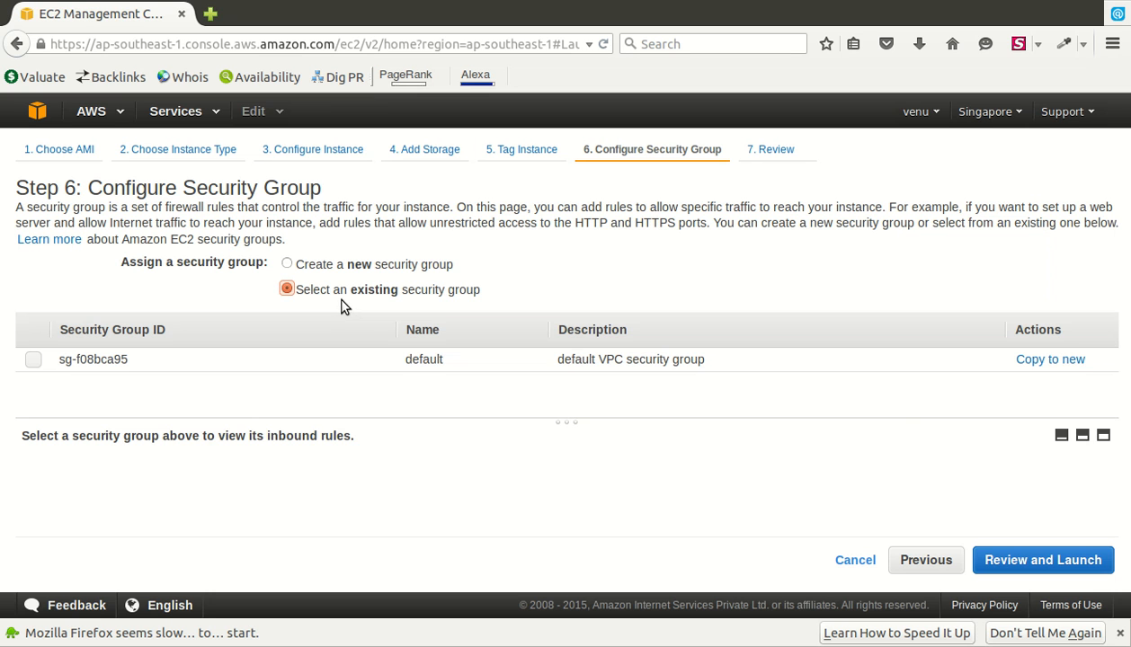
{"action": "left_click", "coordinate": [342, 275]}
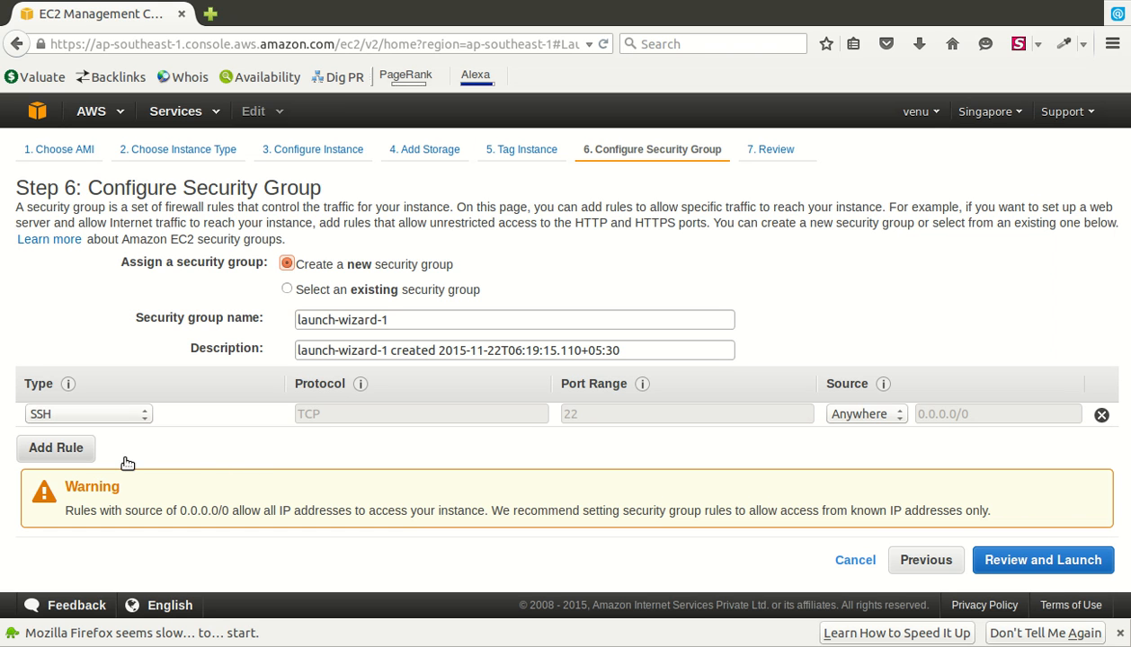
{"action": "left_click", "coordinate": [462, 336]}
{"action": "key", "text": "shift+Left"}
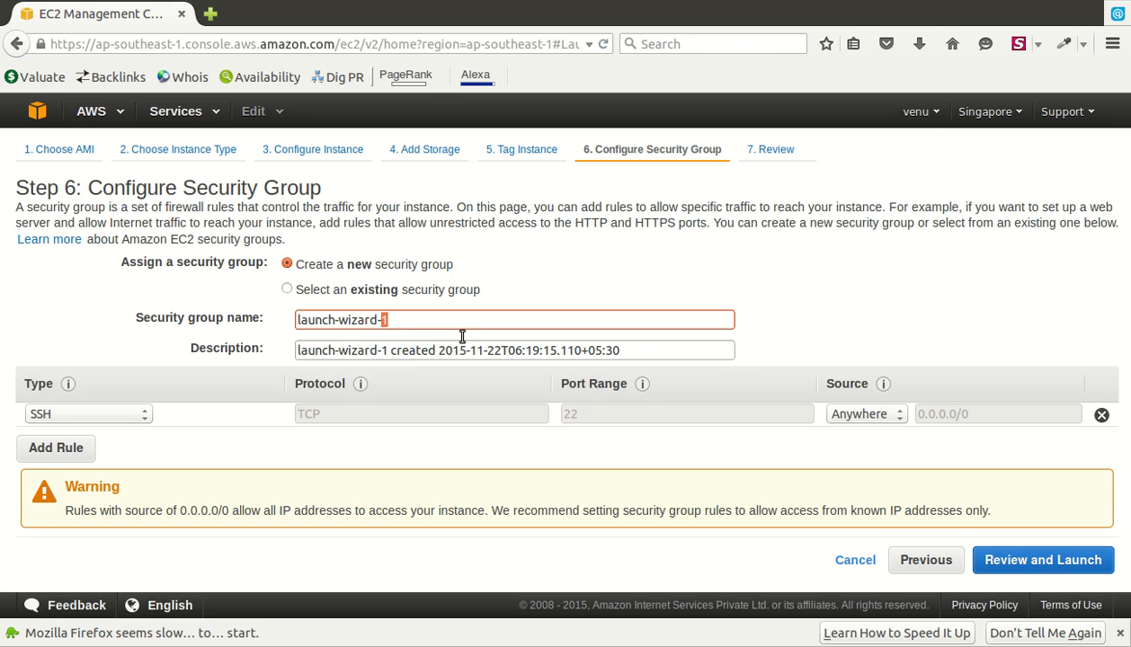
{"action": "key", "text": "shift+Home"}
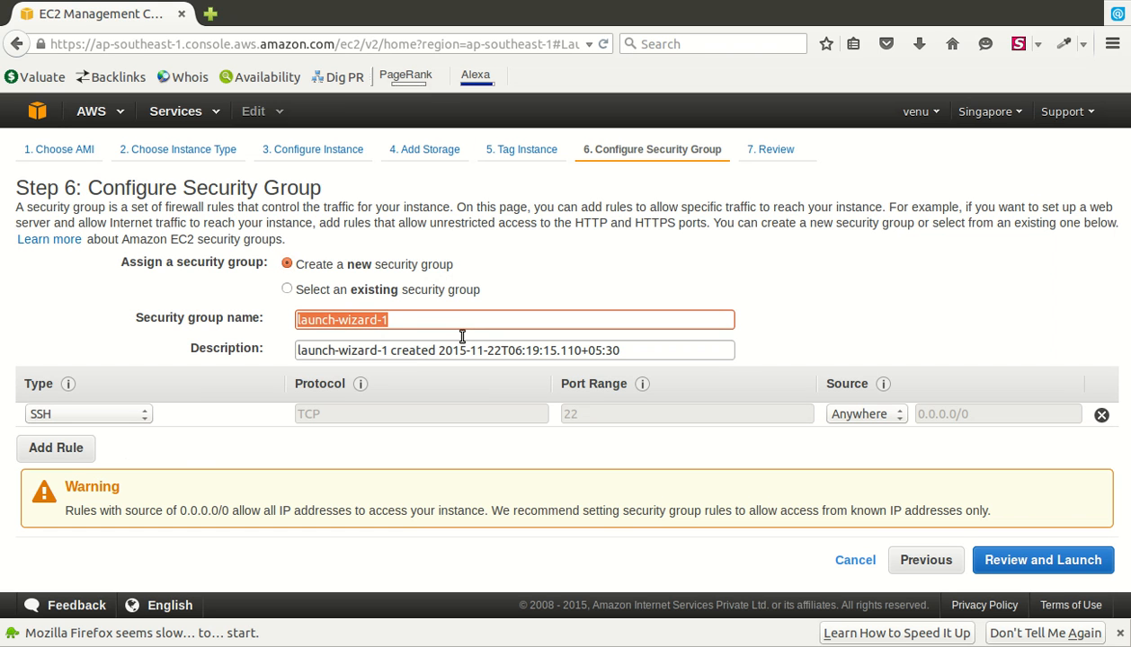
{"action": "type", "text": "spar"}
{"action": "type", "text": "-cluster"}
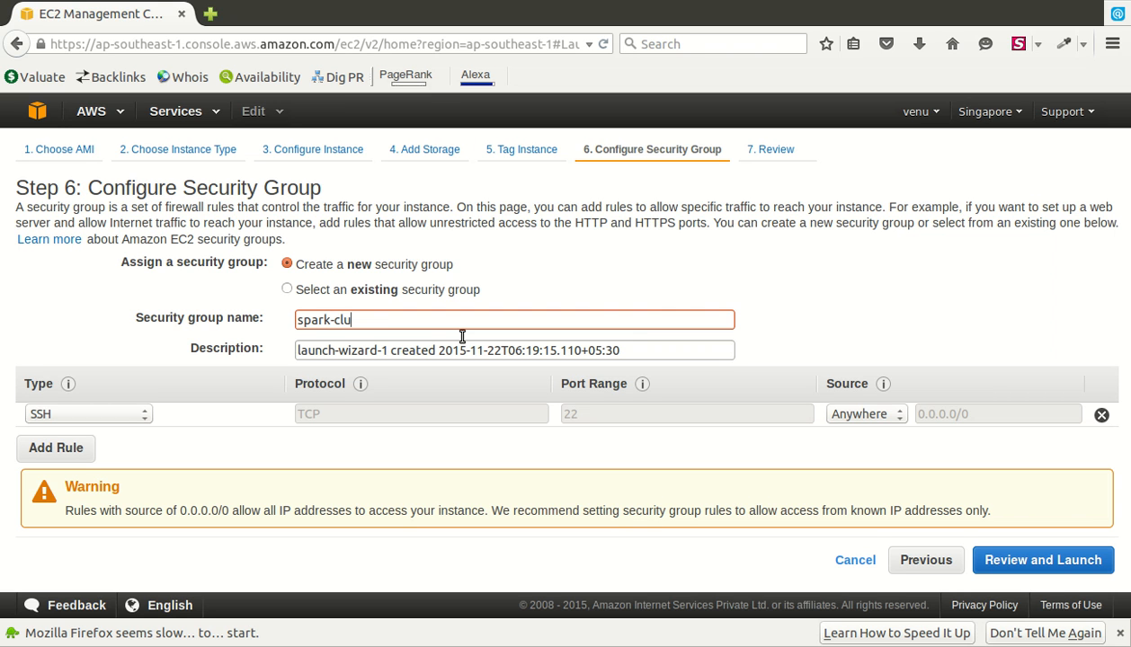
{"action": "key", "text": "BackSpace"}
{"action": "key", "text": "BackSpace"}
{"action": "key", "text": "BackSpace"}
{"action": "key", "text": "BackSpace"}
{"action": "key", "text": "BackSpace"}
{"action": "key", "text": "BackSpace"}
{"action": "key", "text": "BackSpace"}
{"action": "type", "text": "security group"}
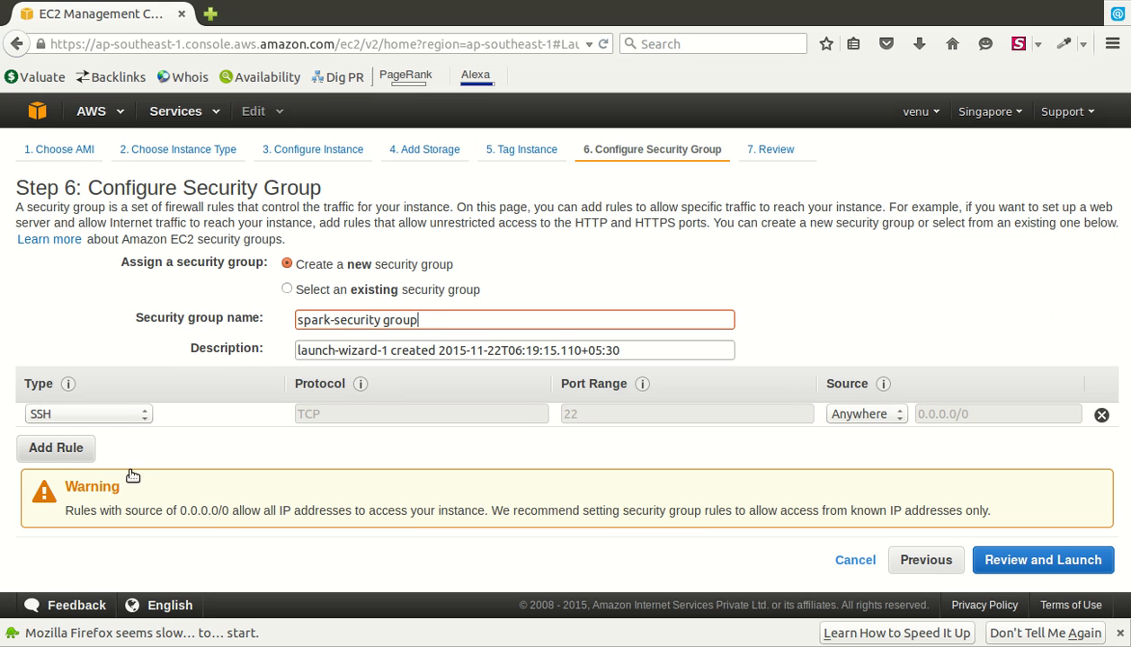
- Add a second inbound rule allowing All ICMP from Anywhere
{"action": "left_click", "coordinate": [88, 449]}
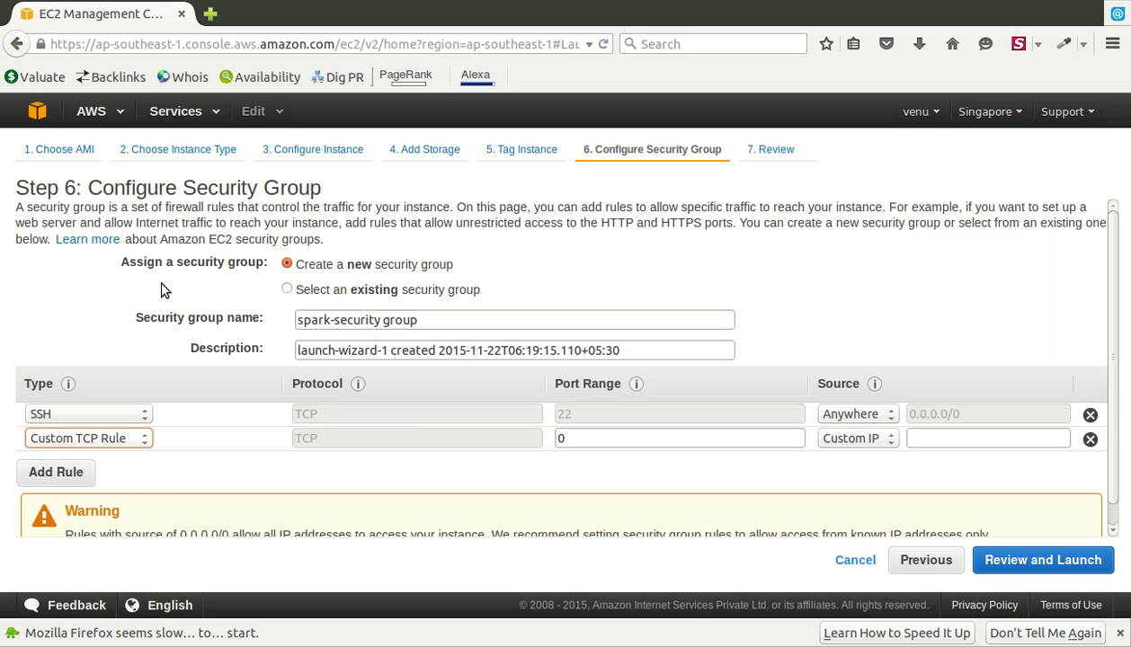
{"action": "left_click", "coordinate": [144, 241]}
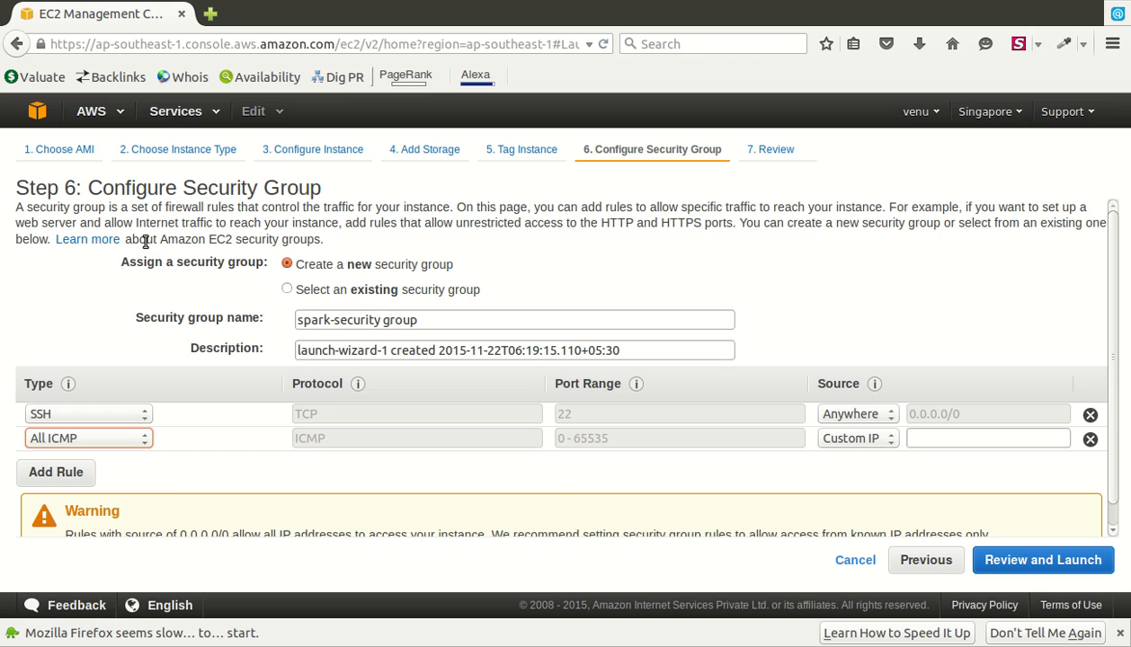
{"action": "key", "text": "Tab"}
{"action": "left_click", "coordinate": [890, 478]}
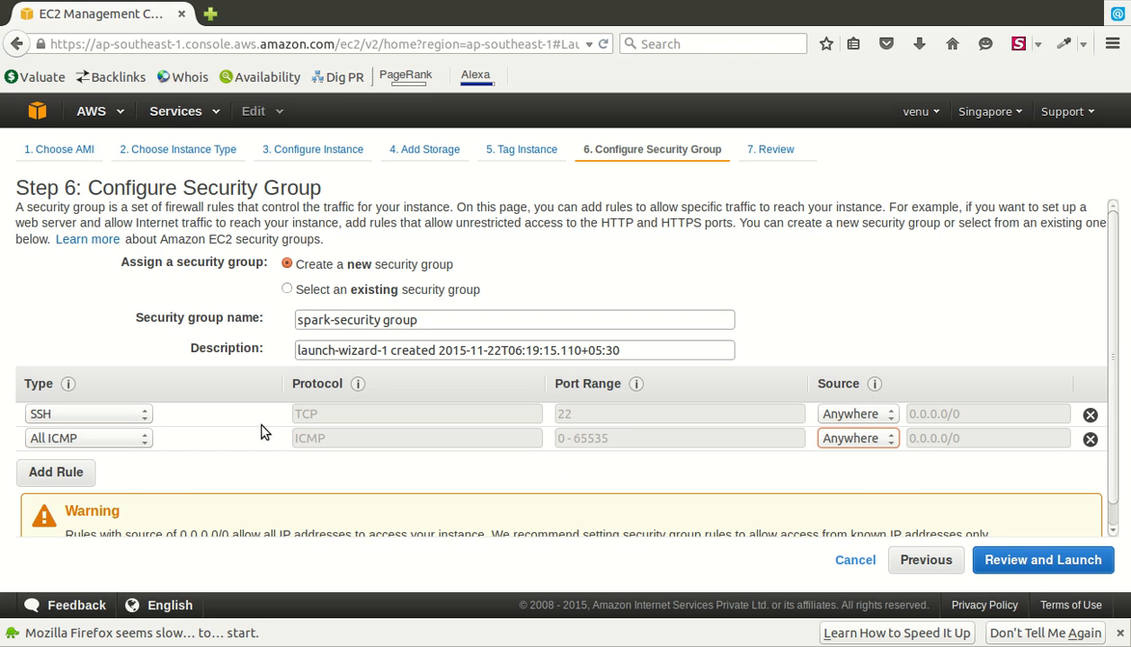
- Add a third inbound rule allowing All TCP, ports 0-65535, from Anywhere
{"action": "left_click", "coordinate": [88, 480]}
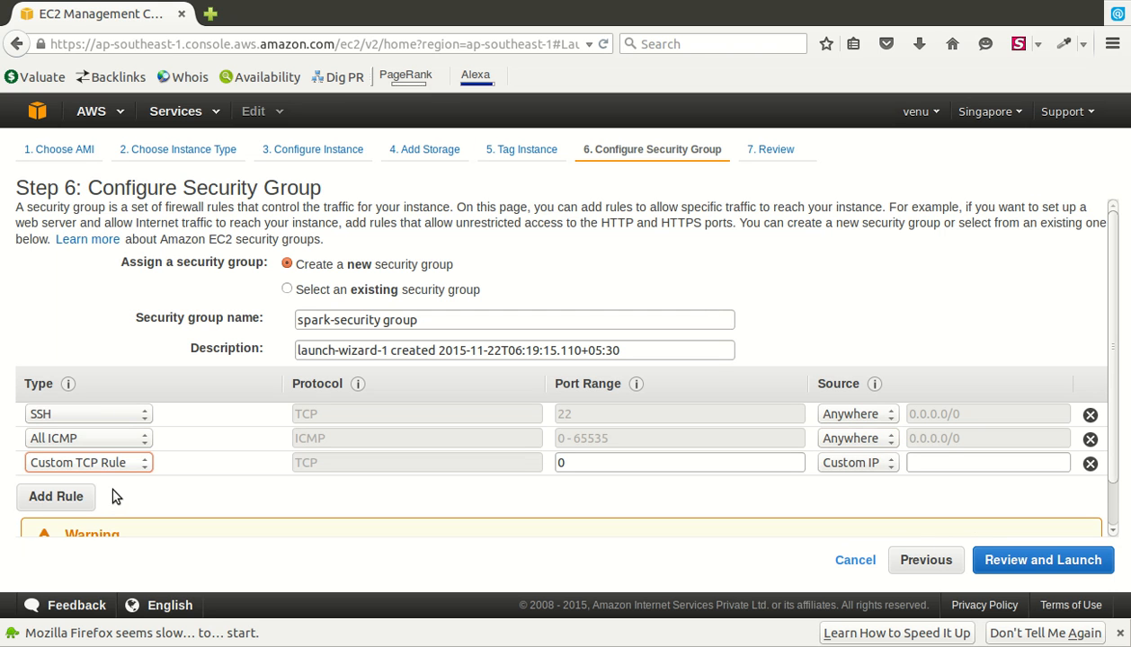
{"action": "left_click", "coordinate": [123, 249]}
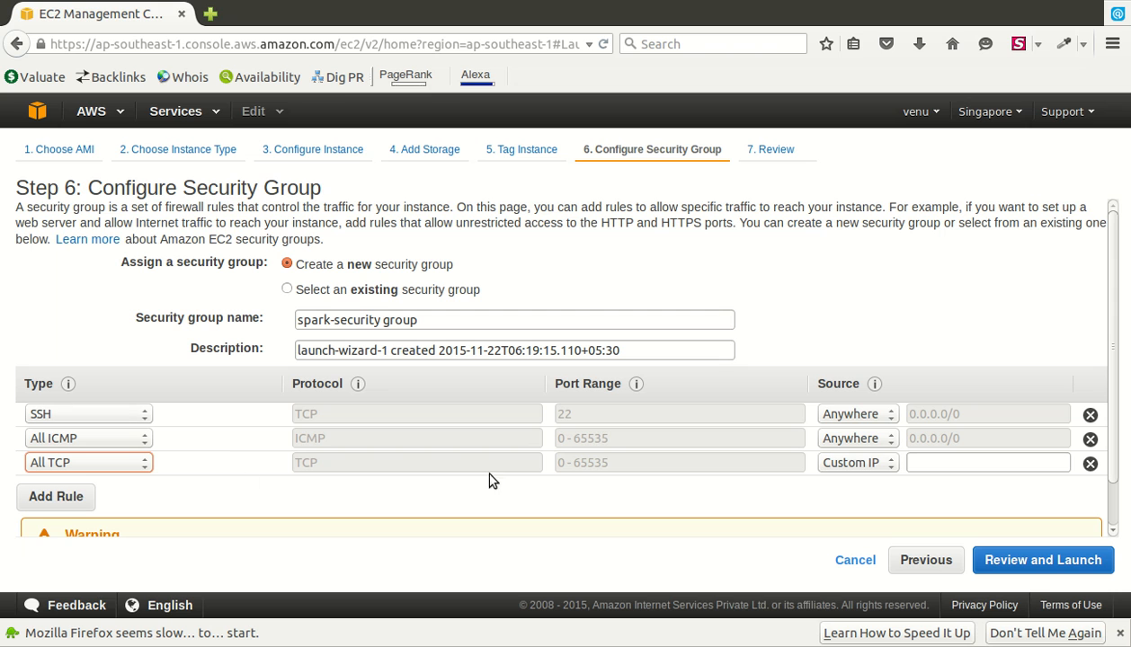
{"action": "left_click", "coordinate": [877, 465]}
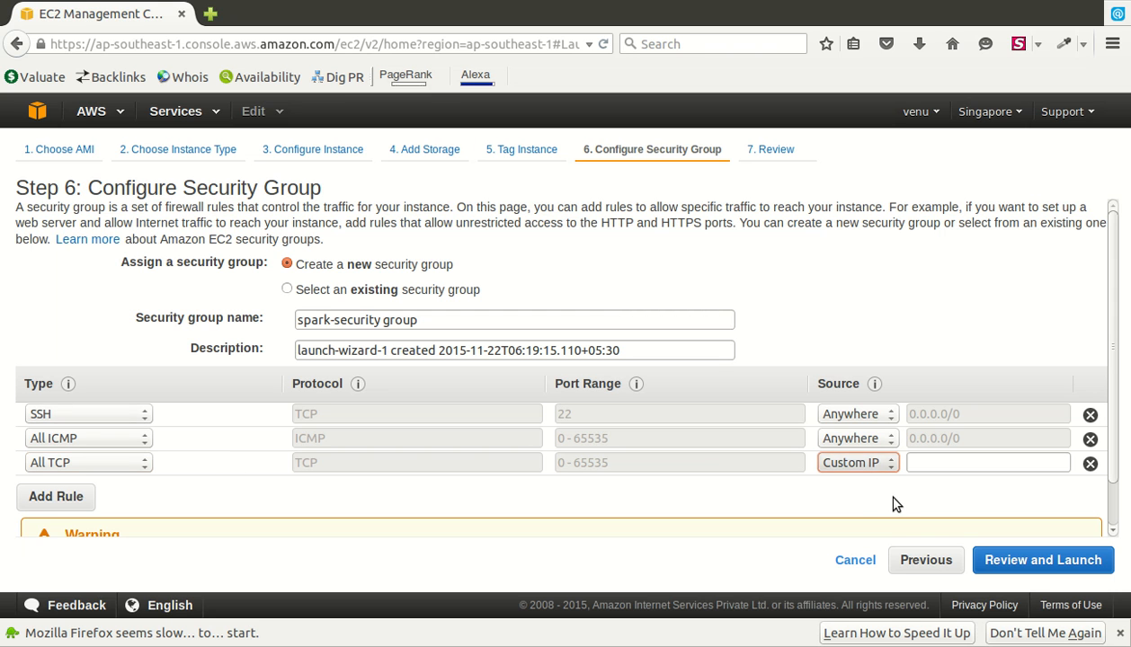
{"action": "left_click", "coordinate": [894, 499]}
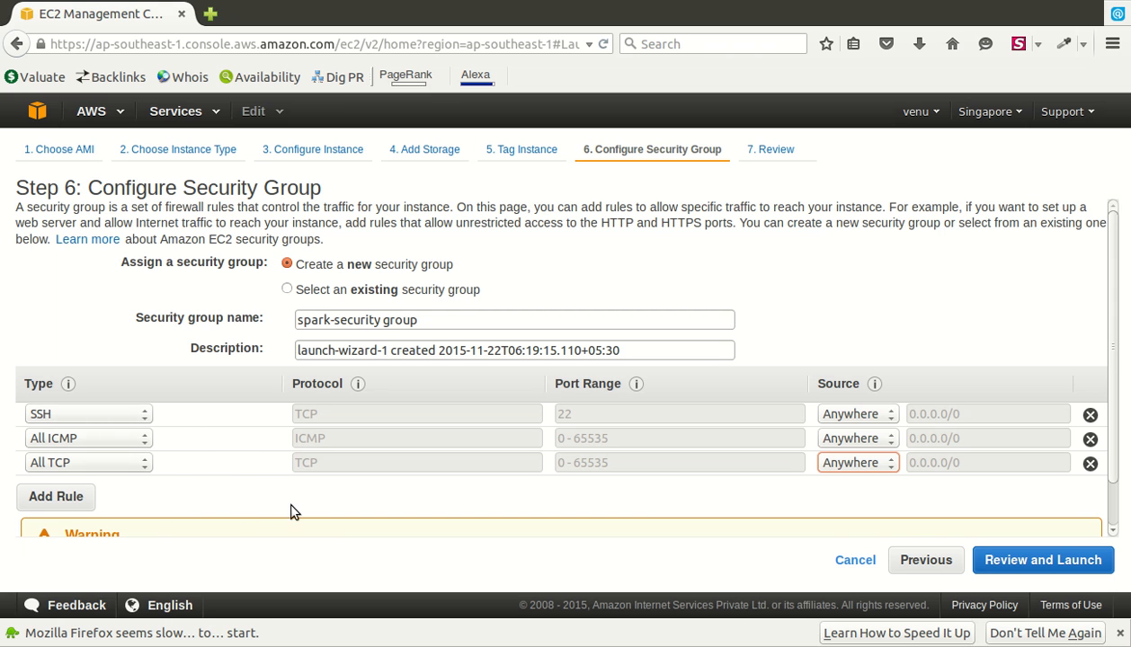
- Review the instance type, security group rules and expanded Instance Details before launching
{"action": "left_click", "coordinate": [1095, 575]}
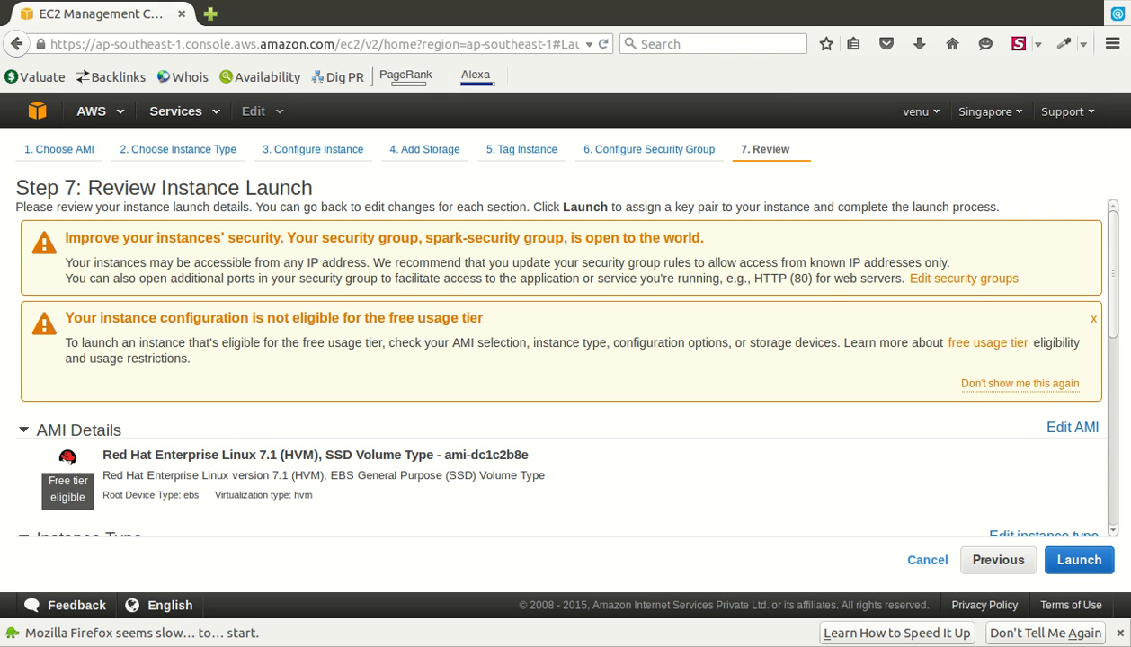
{"action": "scroll", "coordinate": [557, 359], "scroll_direction": "down", "scroll_amount": 3}
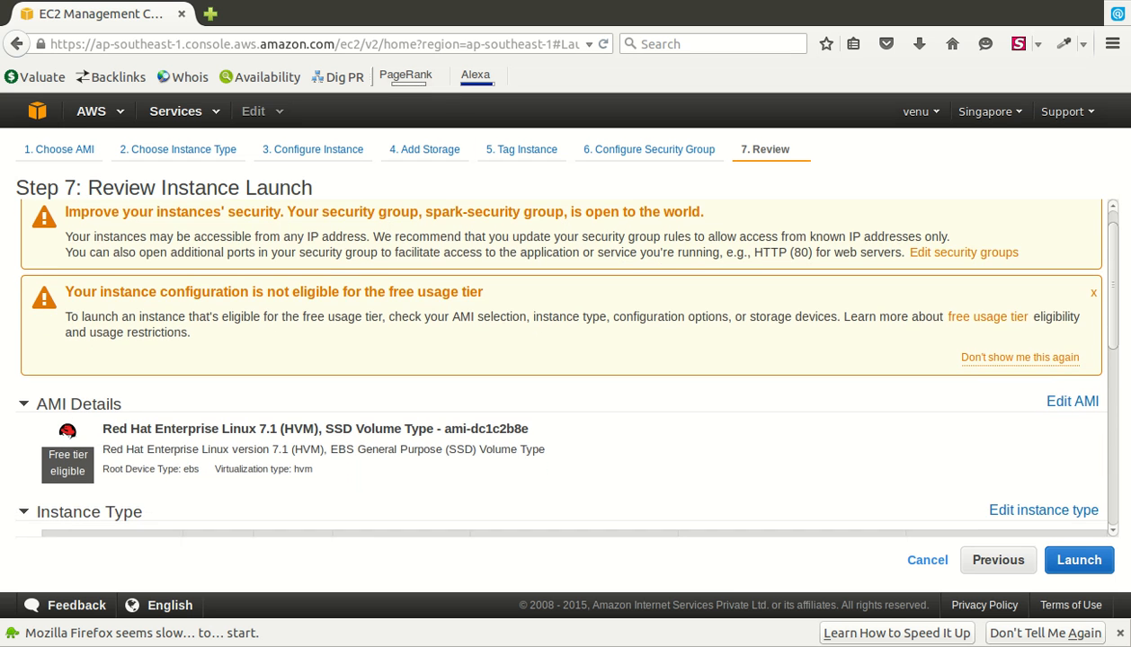
{"action": "scroll", "coordinate": [558, 360], "scroll_direction": "down", "scroll_amount": 2}
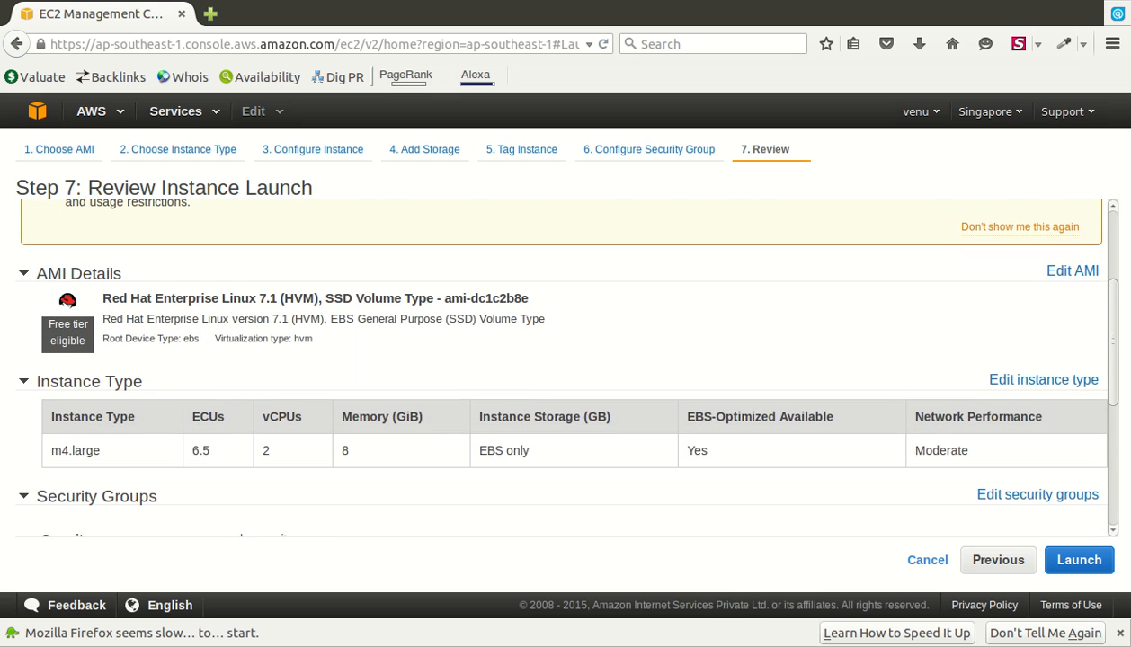
{"action": "scroll", "coordinate": [557, 360], "scroll_direction": "down", "scroll_amount": 3}
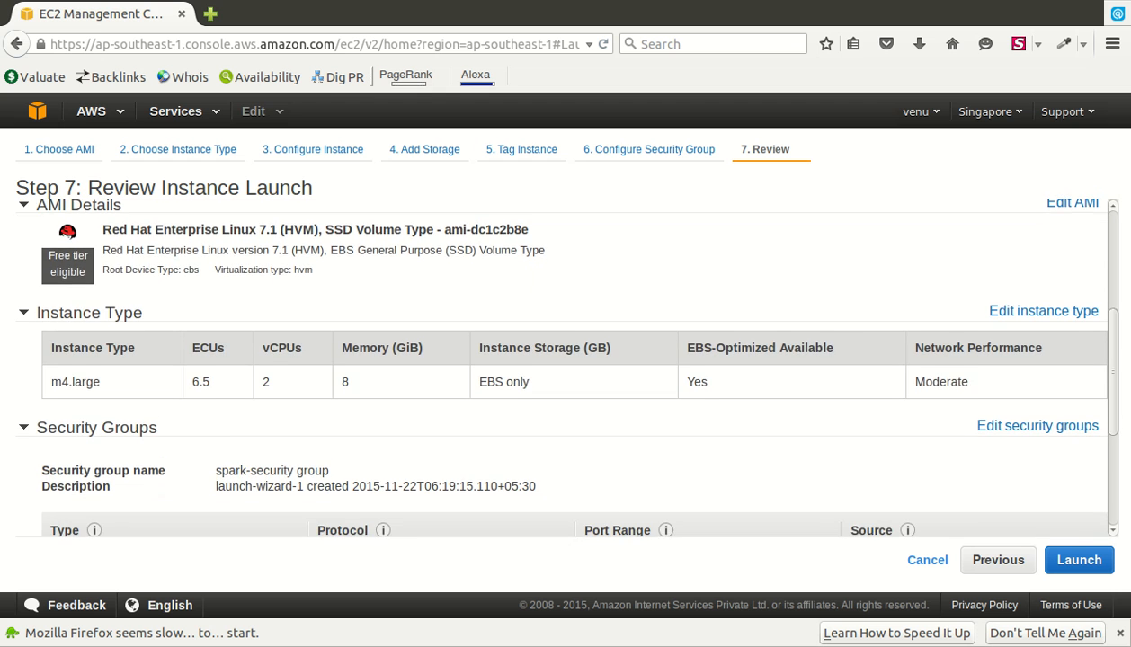
{"action": "scroll", "coordinate": [557, 359], "scroll_direction": "down", "scroll_amount": 3}
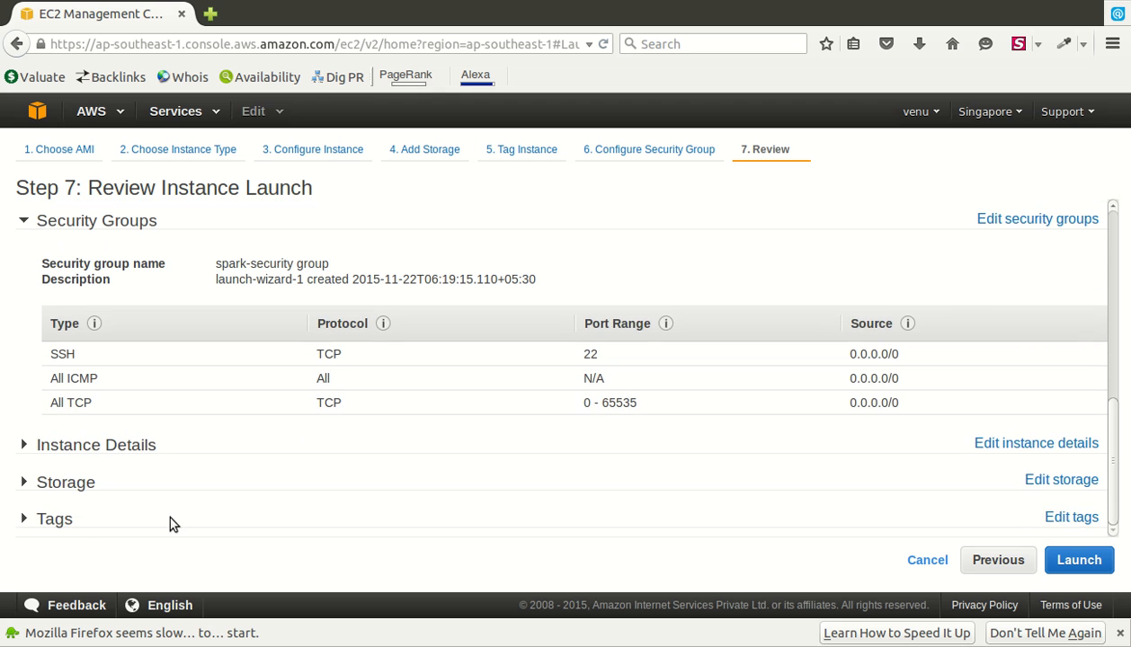
{"action": "left_click", "coordinate": [76, 468]}
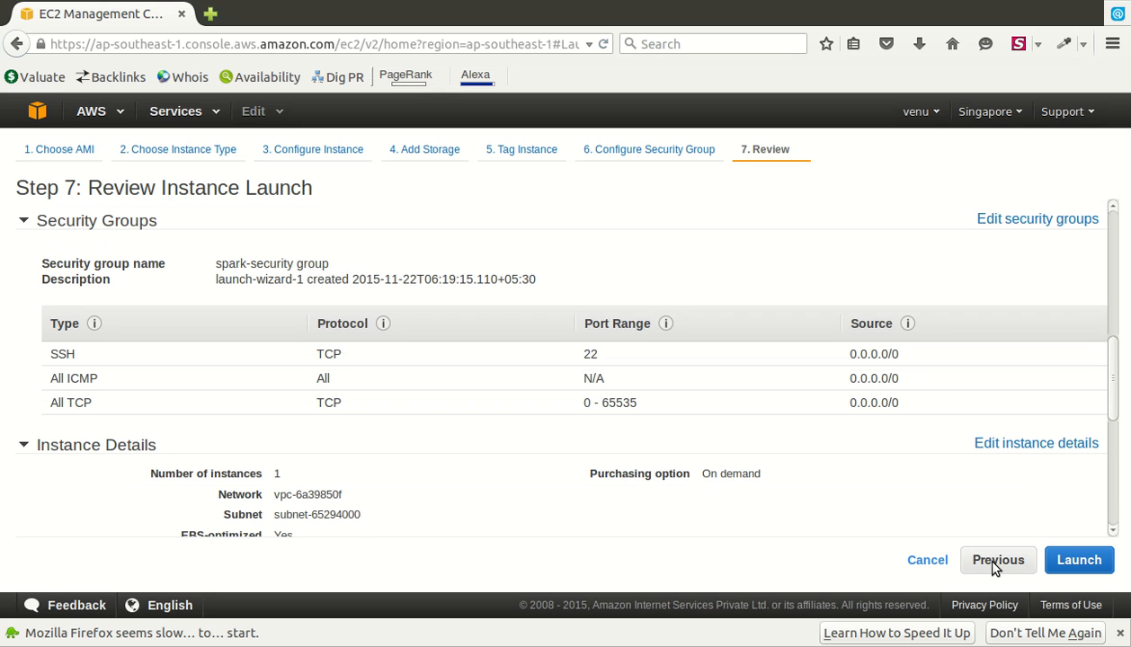
{"action": "scroll", "coordinate": [565, 369], "scroll_direction": "down", "scroll_amount": 3}
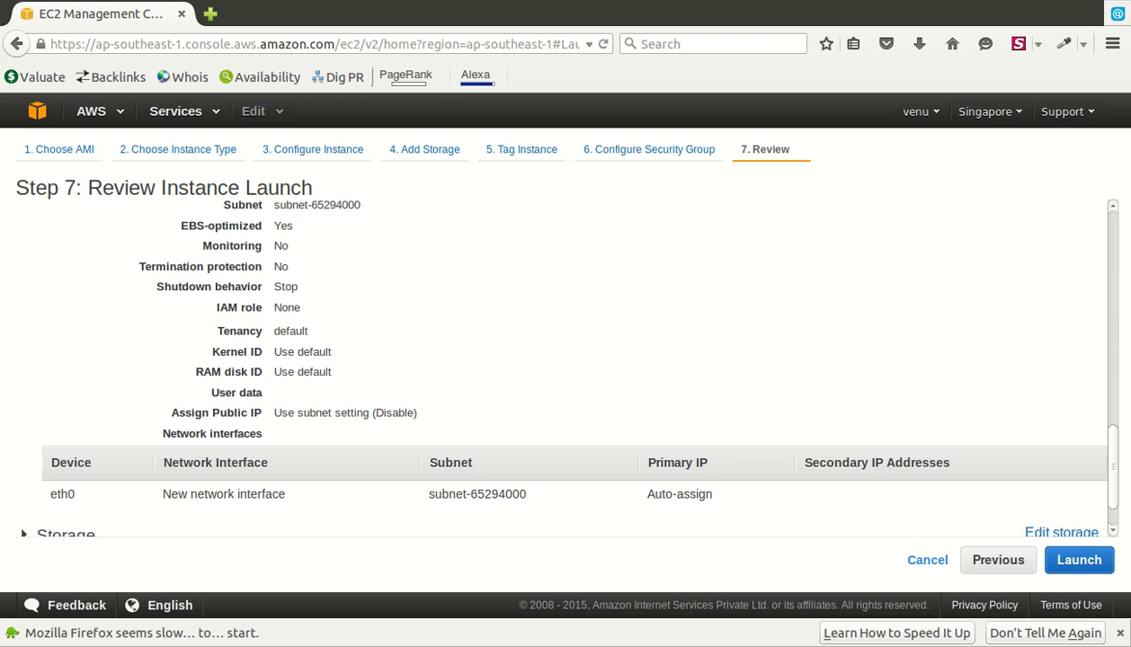
{"action": "scroll", "coordinate": [564, 362], "scroll_direction": "down", "scroll_amount": 1}
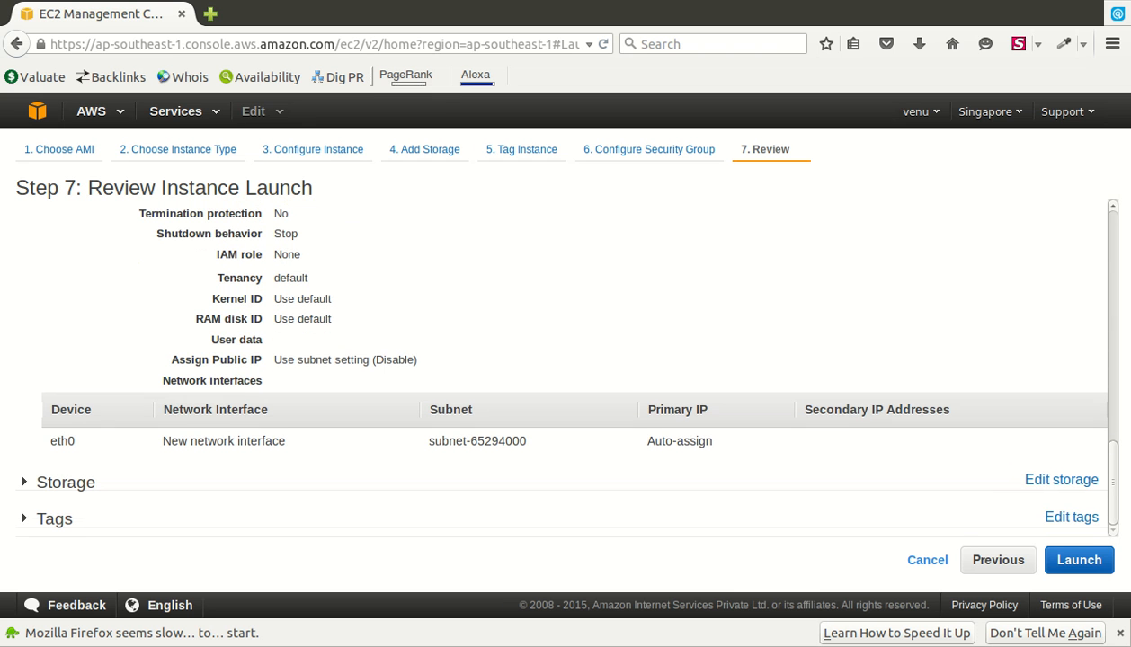
{"action": "left_click", "coordinate": [1079, 560]}
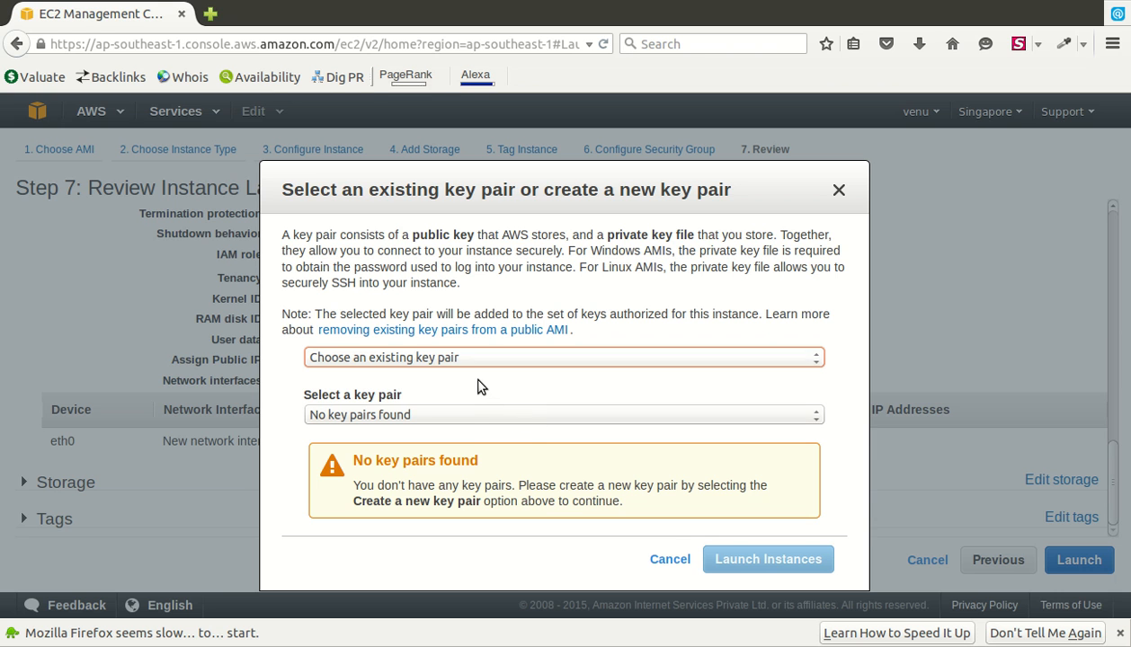
- Create a new key pair named spark-cluster and download its private key file
{"action": "key", "text": "Down"}
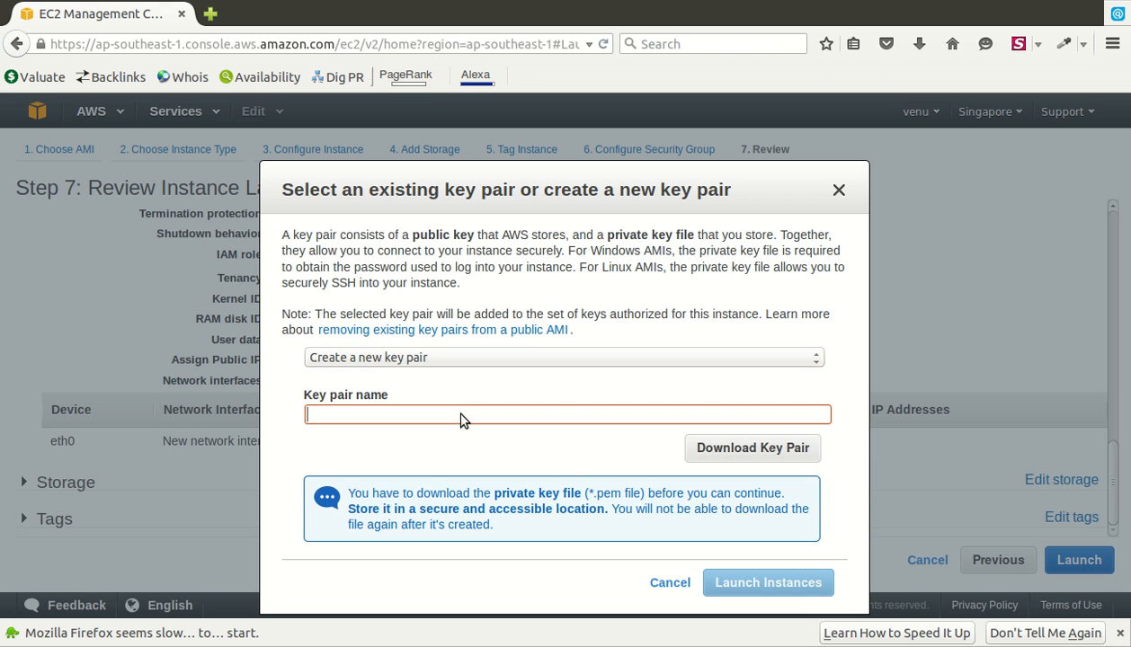
{"action": "type", "text": "spark-cluster"}
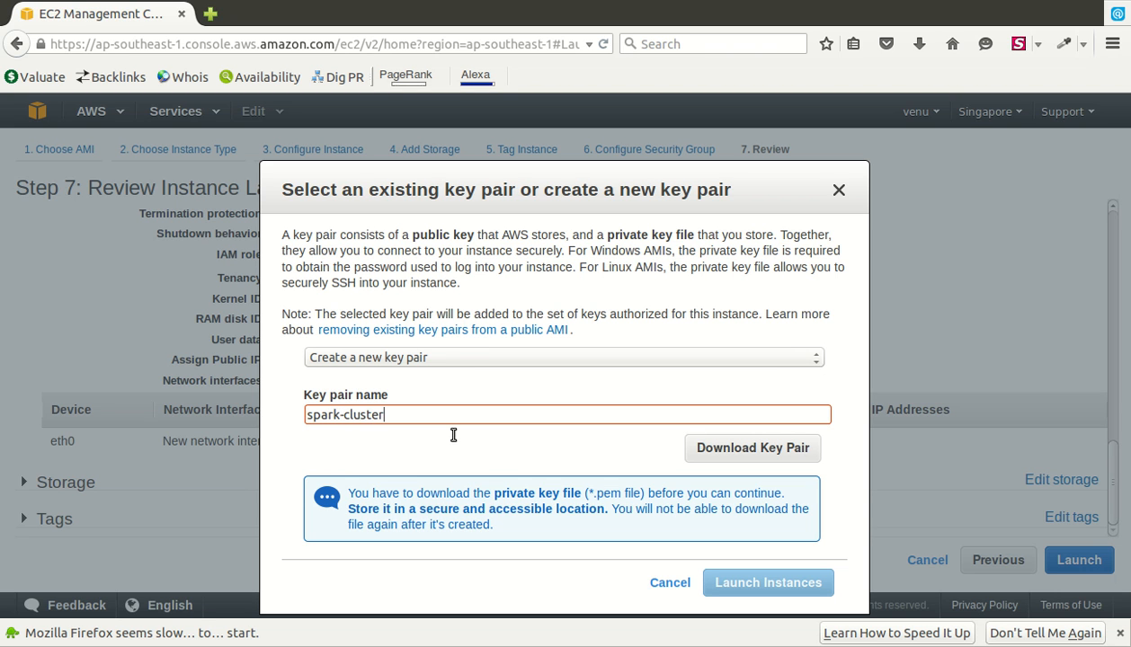
{"action": "left_click", "coordinate": [808, 458]}
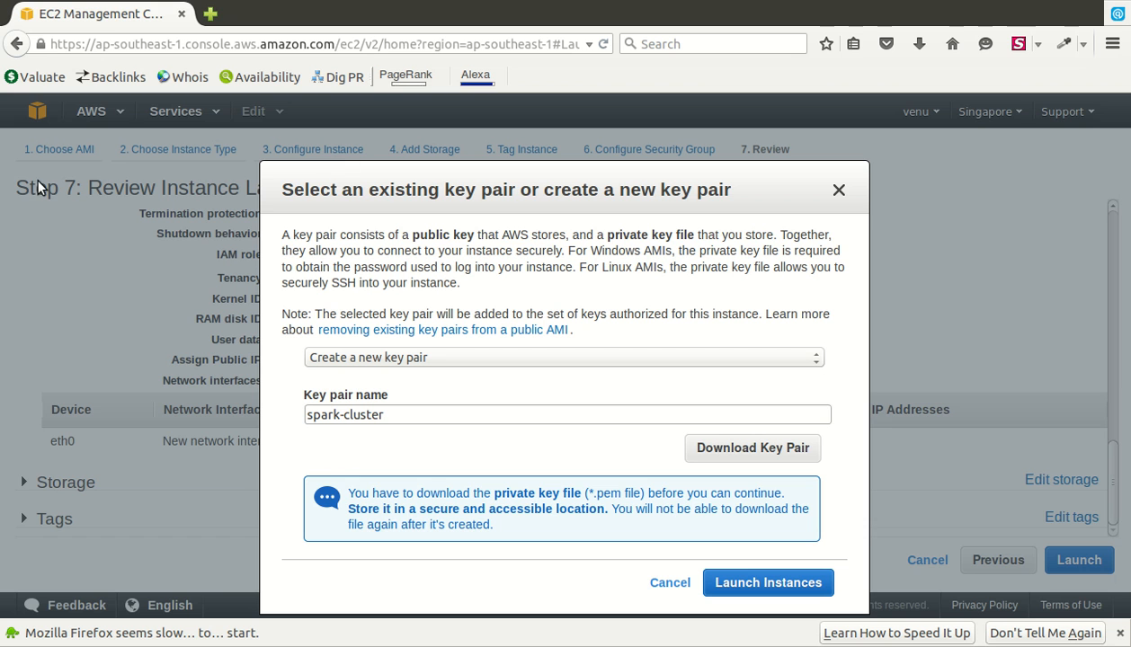
{"action": "key", "text": "Tab"}
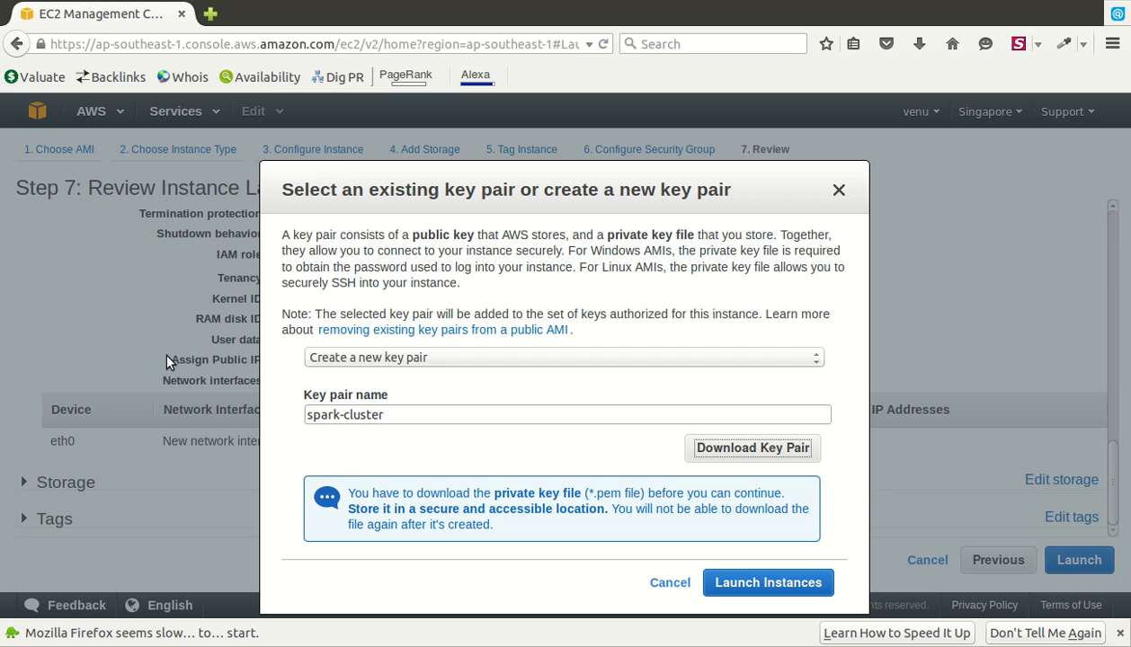
- Launch the instance with the spark-cluster key pair, starting instance i-9b9af23f
{"action": "left_click", "coordinate": [813, 582]}
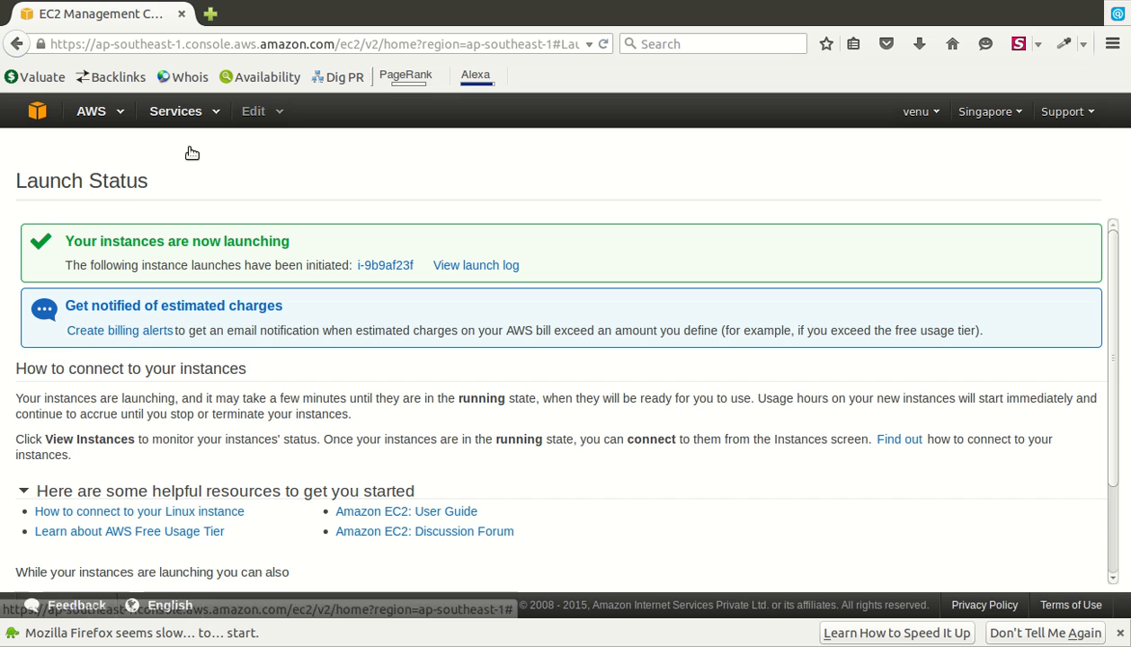
{"action": "left_click", "coordinate": [199, 121]}
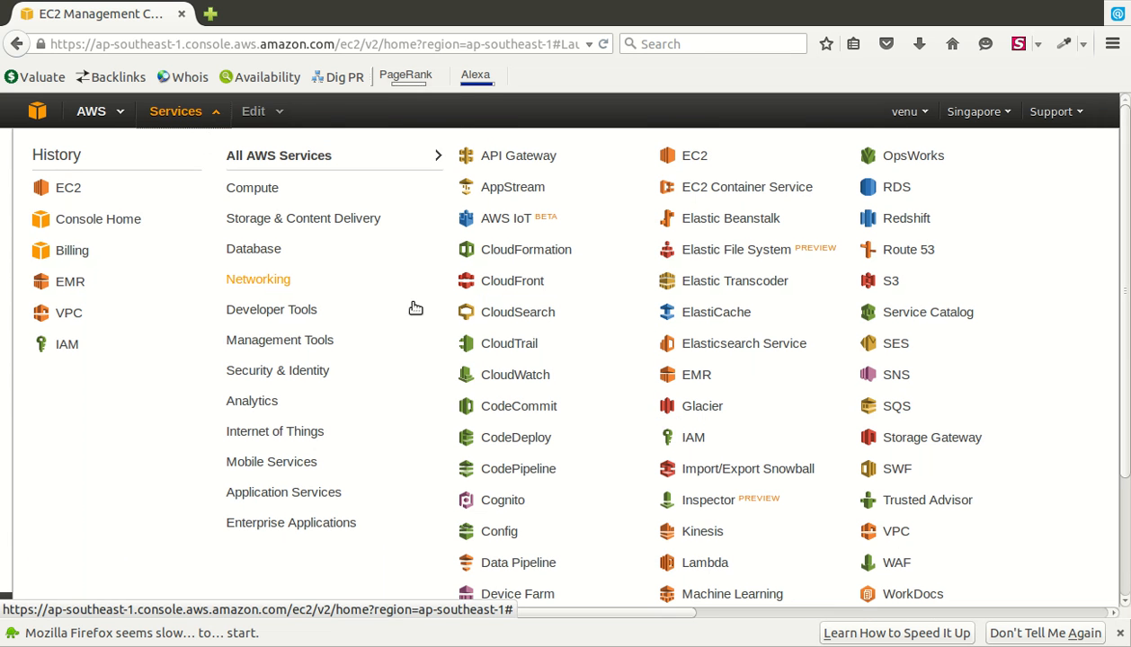
{"action": "left_click", "coordinate": [99, 129]}
{"action": "left_click", "coordinate": [116, 227]}
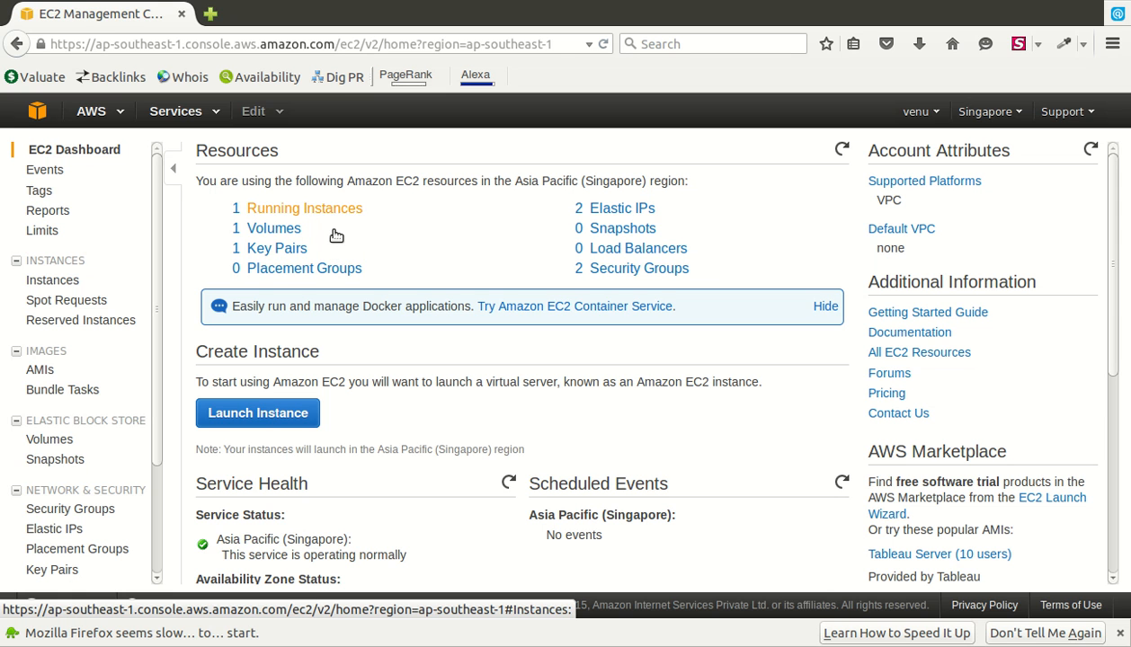
{"action": "left_click", "coordinate": [107, 287]}
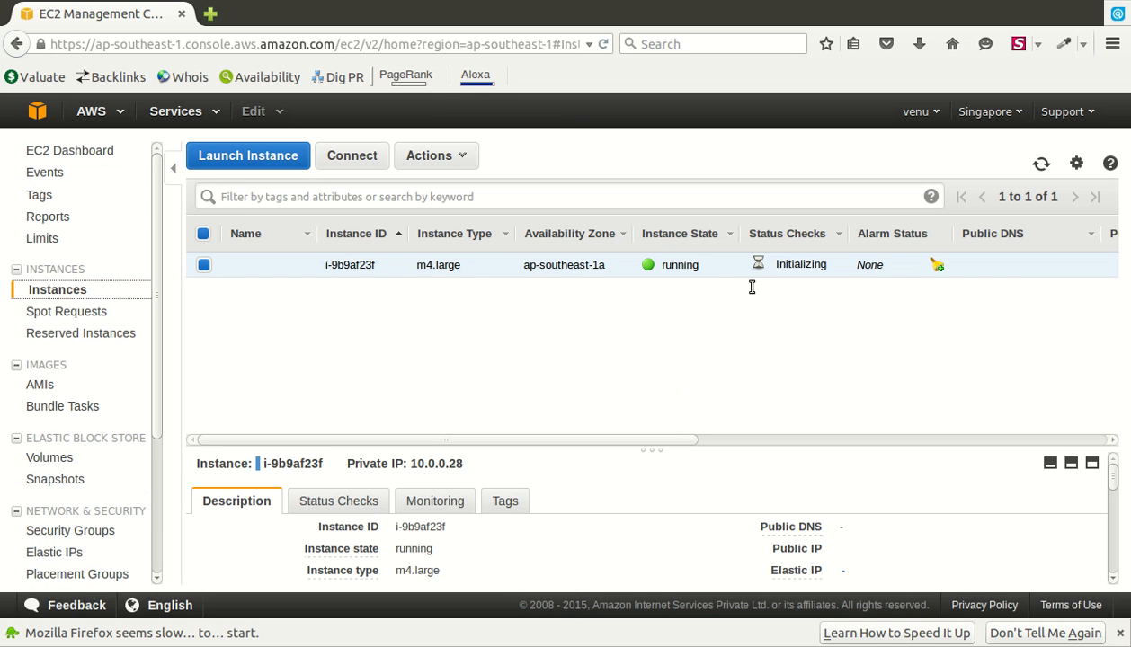
{"action": "left_click", "coordinate": [808, 440]}
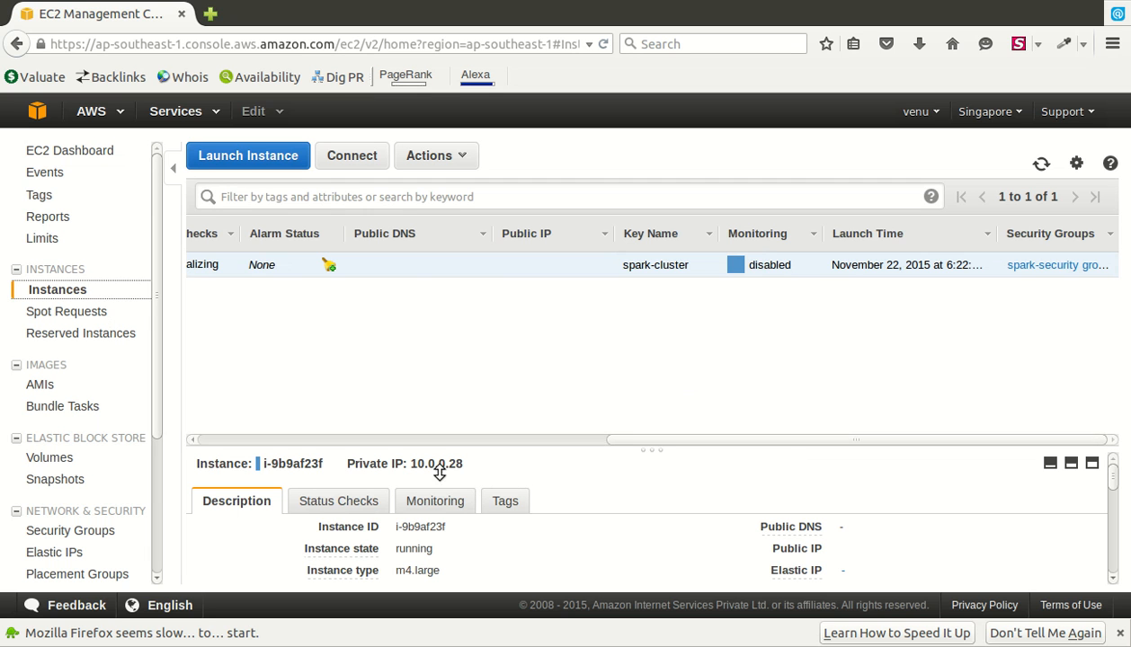
{"action": "left_click", "coordinate": [435, 441]}
{"action": "left_click", "coordinate": [414, 287]}
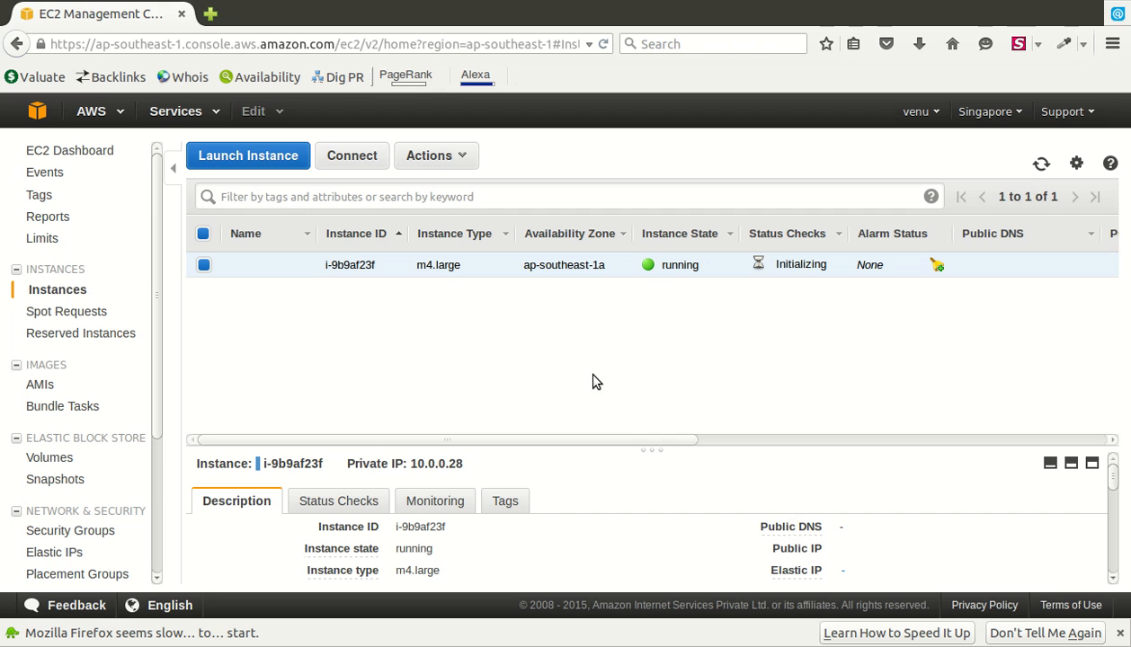
{"action": "mouse_move", "coordinate": [872, 539]}
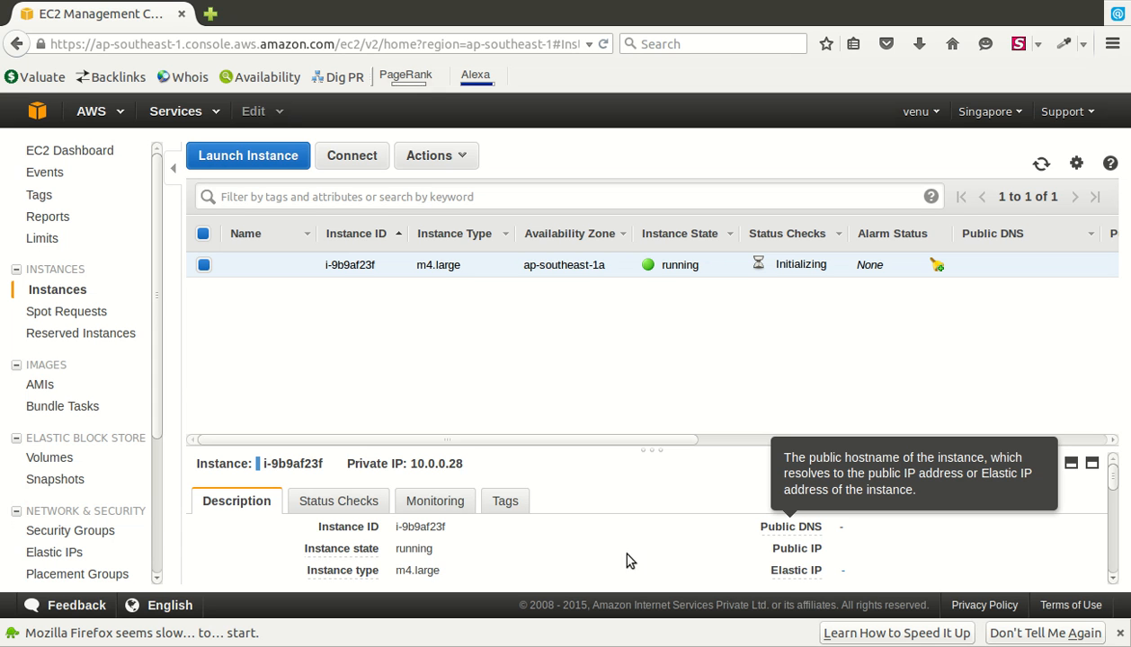
- Allocate a new Elastic IP, 52.76.169.146, and select it in the Elastic IPs list
{"action": "left_click", "coordinate": [119, 569]}
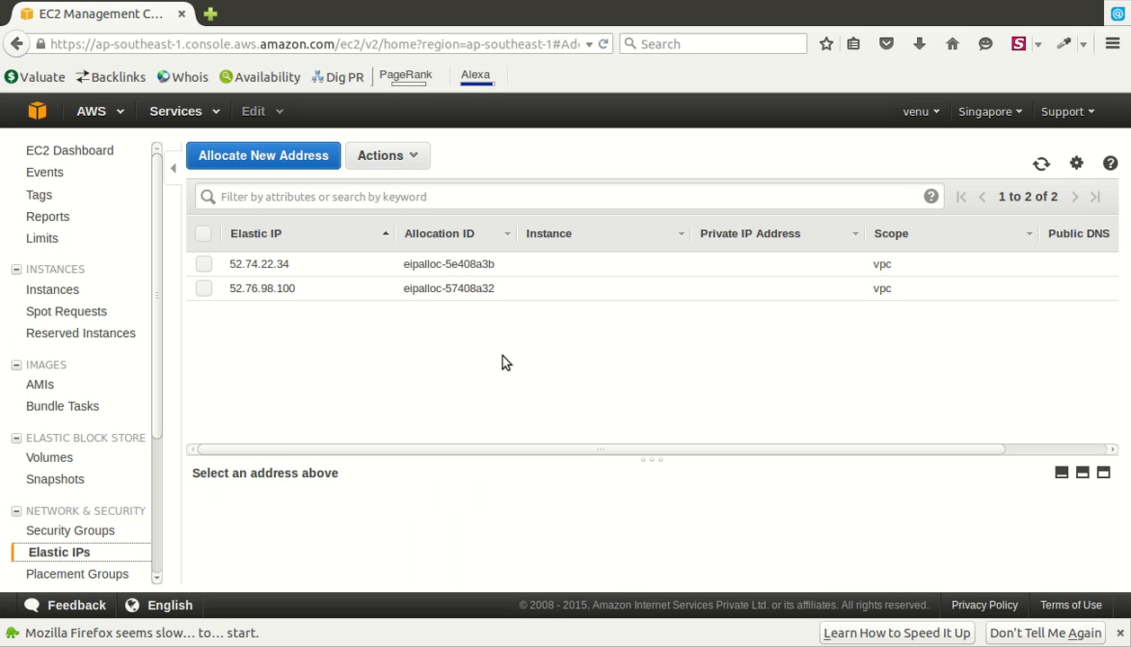
{"action": "left_click", "coordinate": [281, 158]}
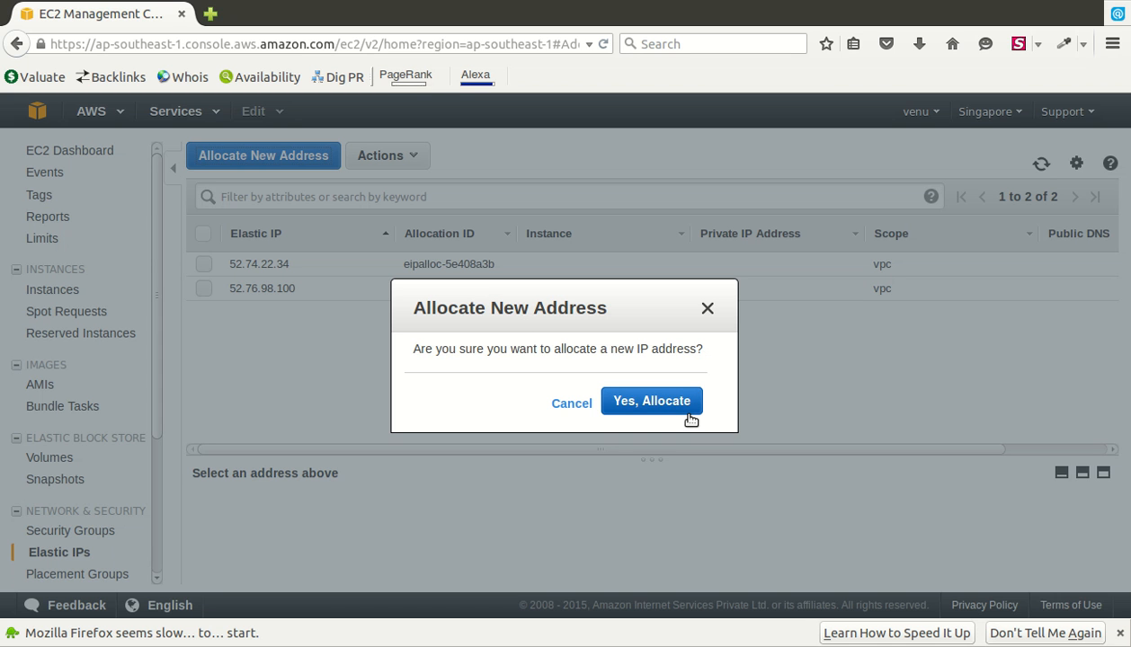
{"action": "left_click", "coordinate": [766, 335]}
{"action": "left_click", "coordinate": [493, 291]}
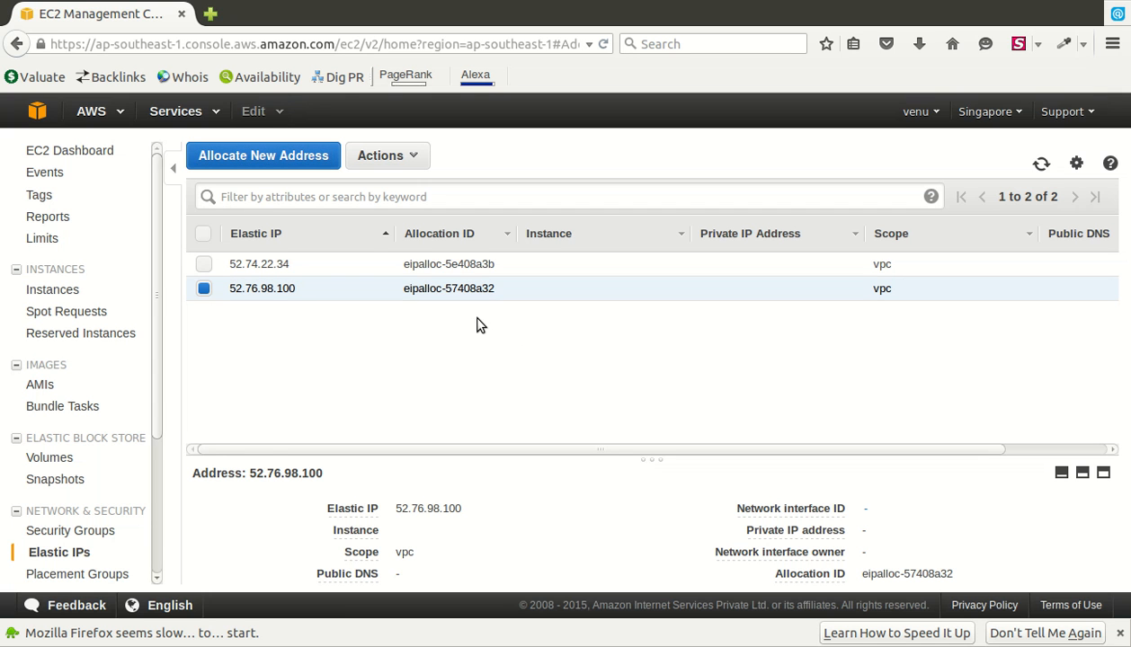
{"action": "right_click", "coordinate": [467, 296]}
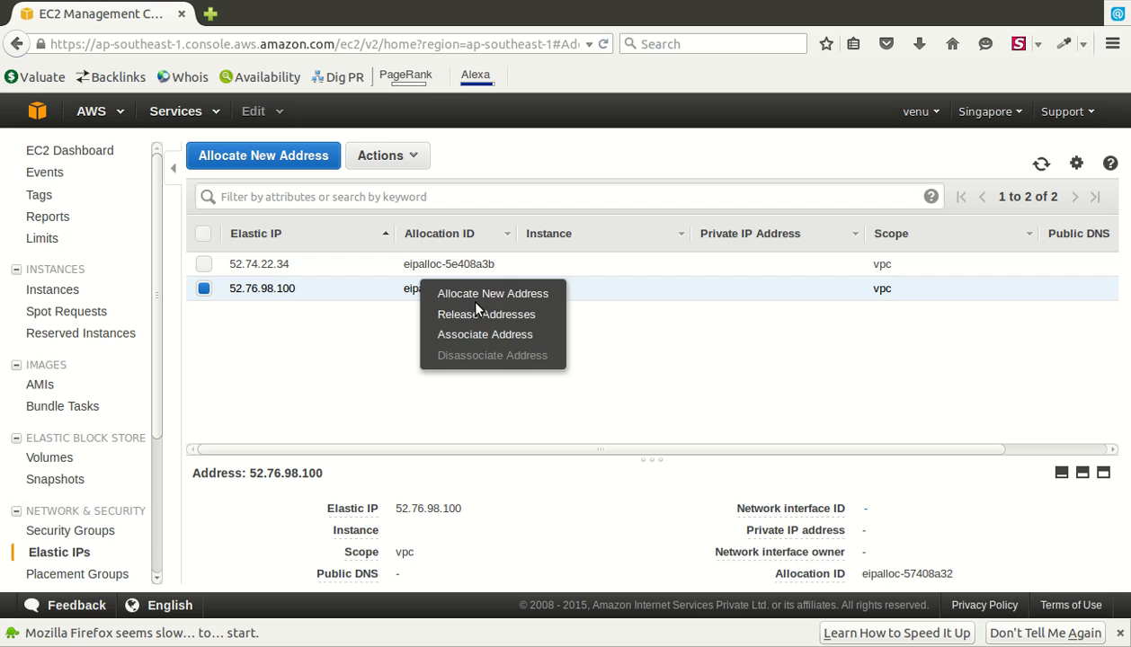
{"action": "left_click", "coordinate": [499, 294]}
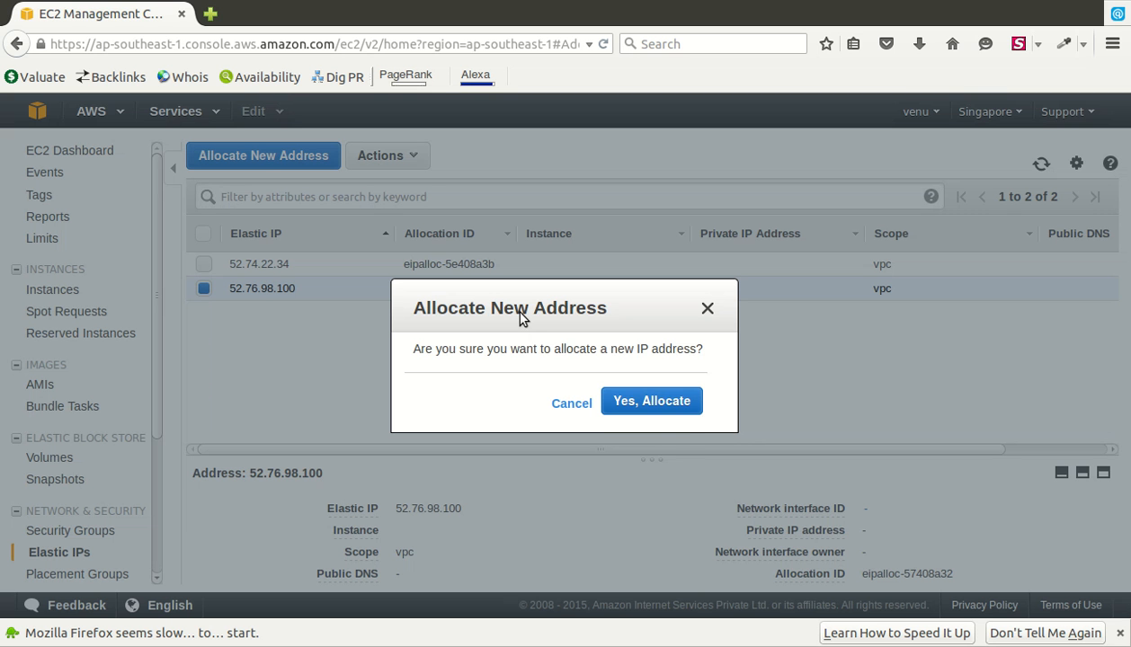
{"action": "left_click", "coordinate": [676, 404]}
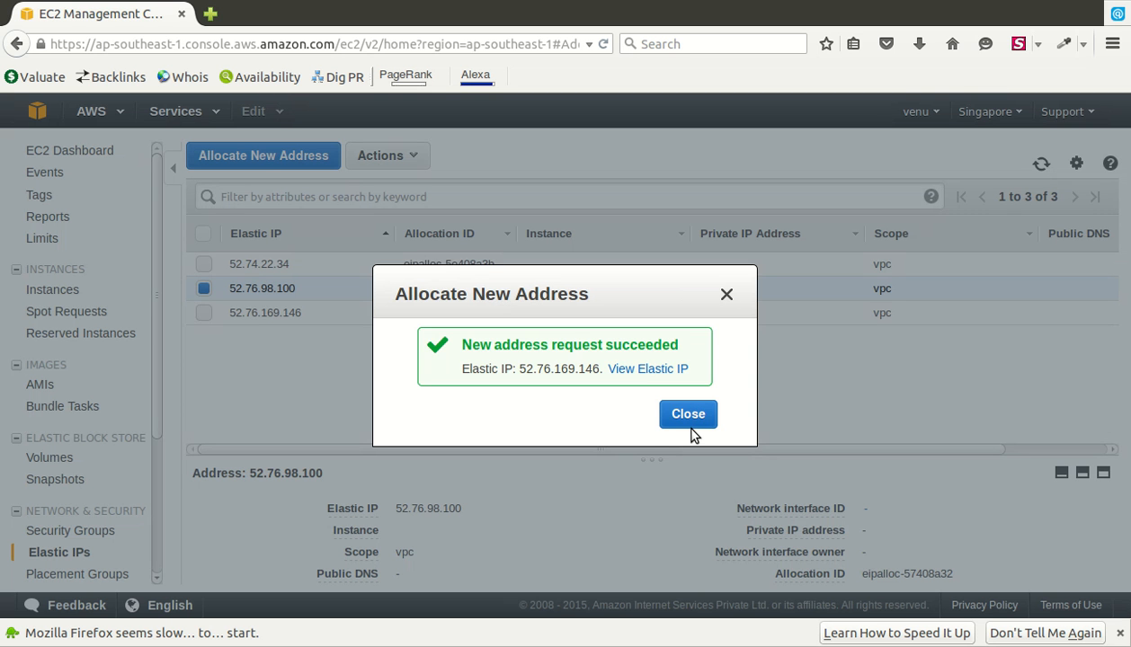
{"action": "left_click", "coordinate": [691, 413]}
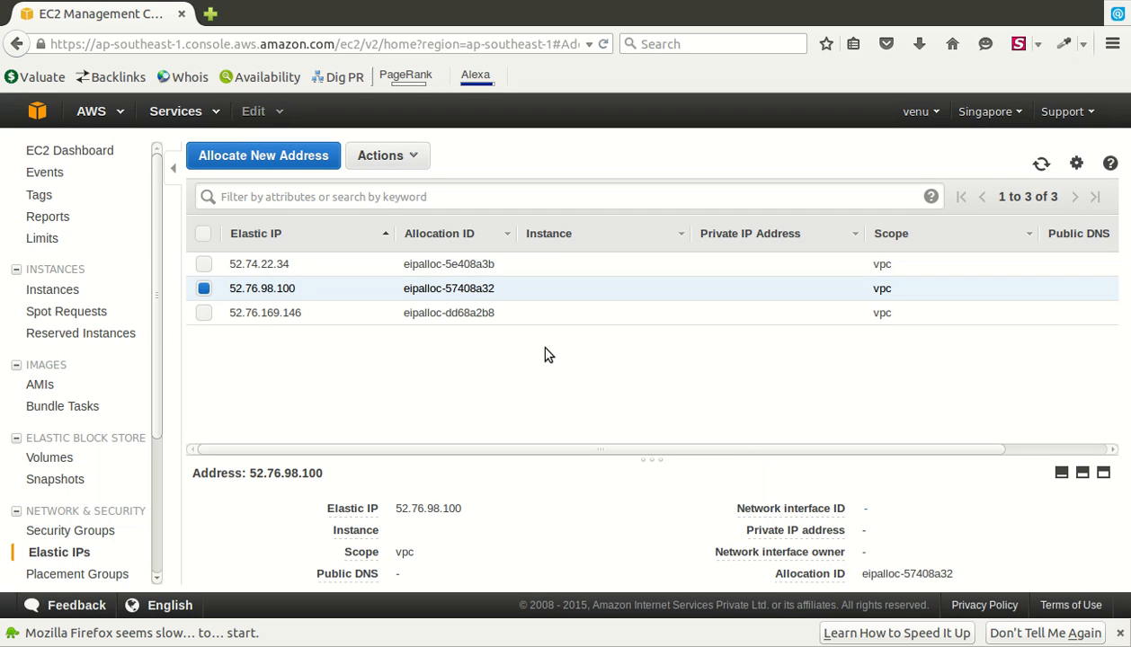
{"action": "left_click", "coordinate": [469, 334]}
{"action": "left_click", "coordinate": [388, 156]}
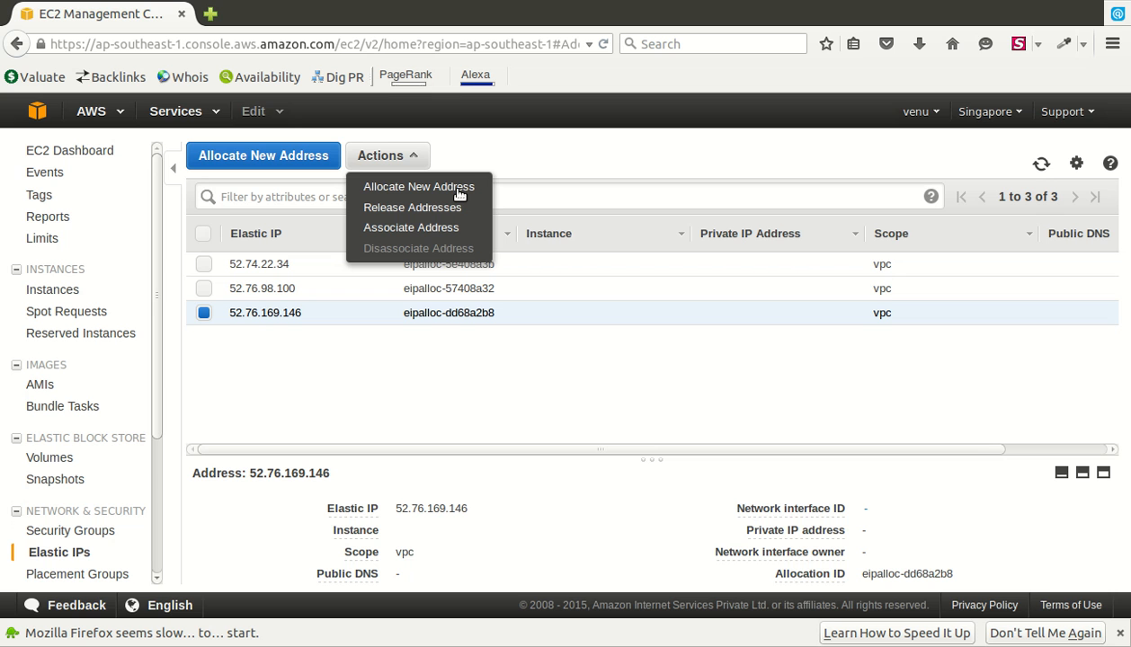
{"action": "left_click", "coordinate": [442, 231]}
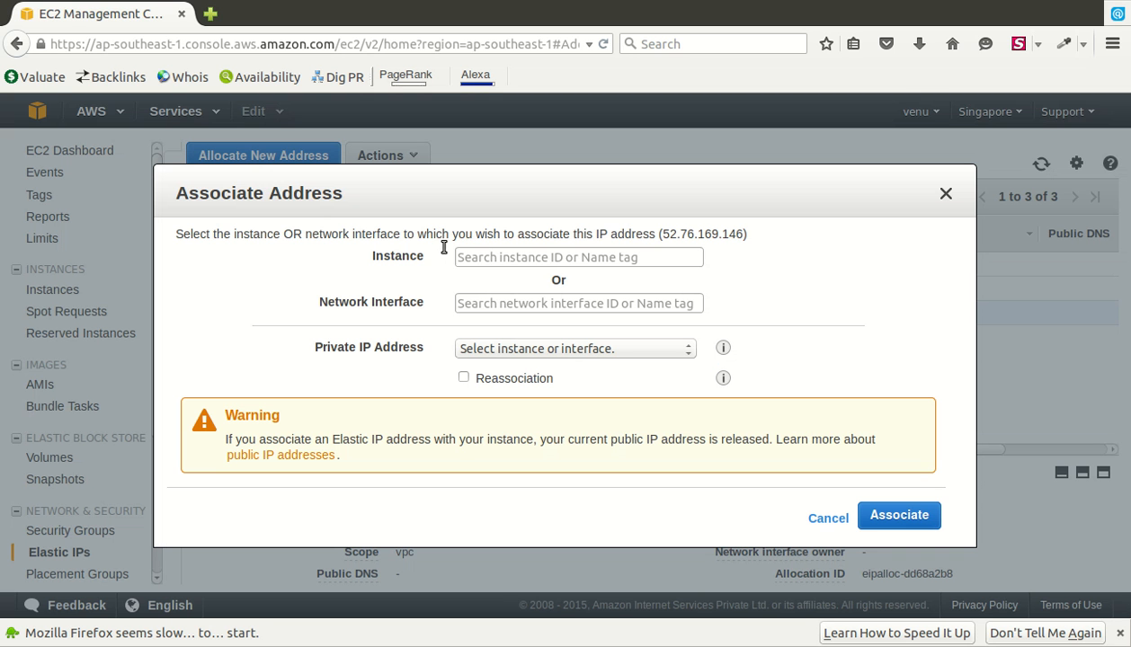
{"action": "left_click", "coordinate": [630, 275]}
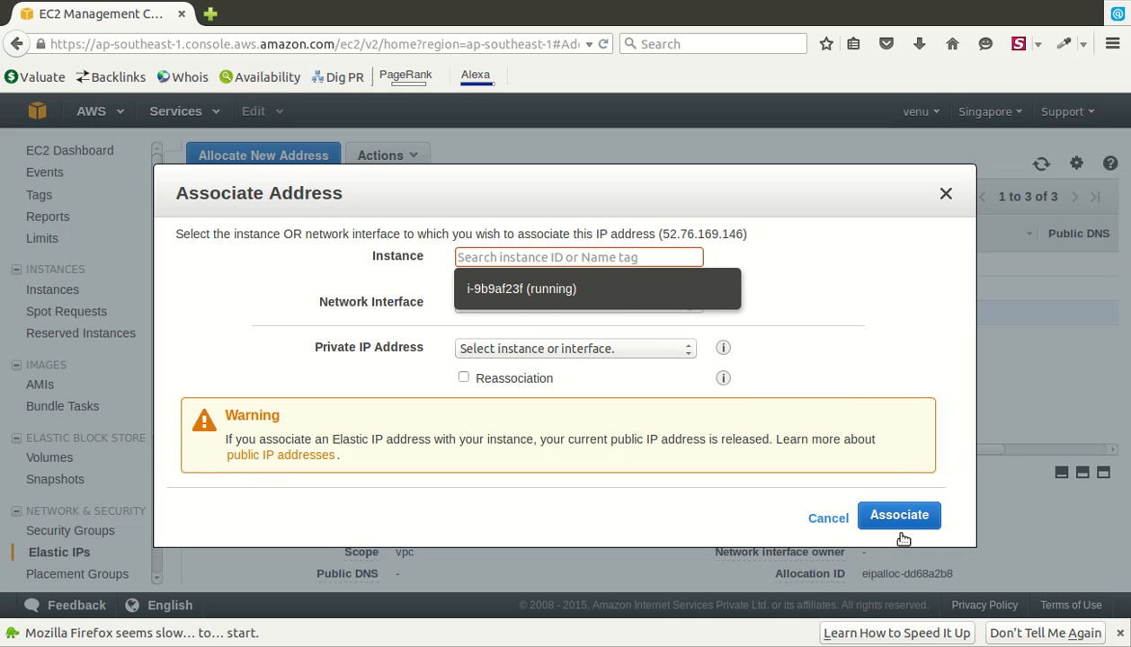
{"action": "left_click", "coordinate": [831, 519]}
- Name instance i-9b9af23f 'masterNode' in the Instances list
{"action": "left_click", "coordinate": [77, 316]}
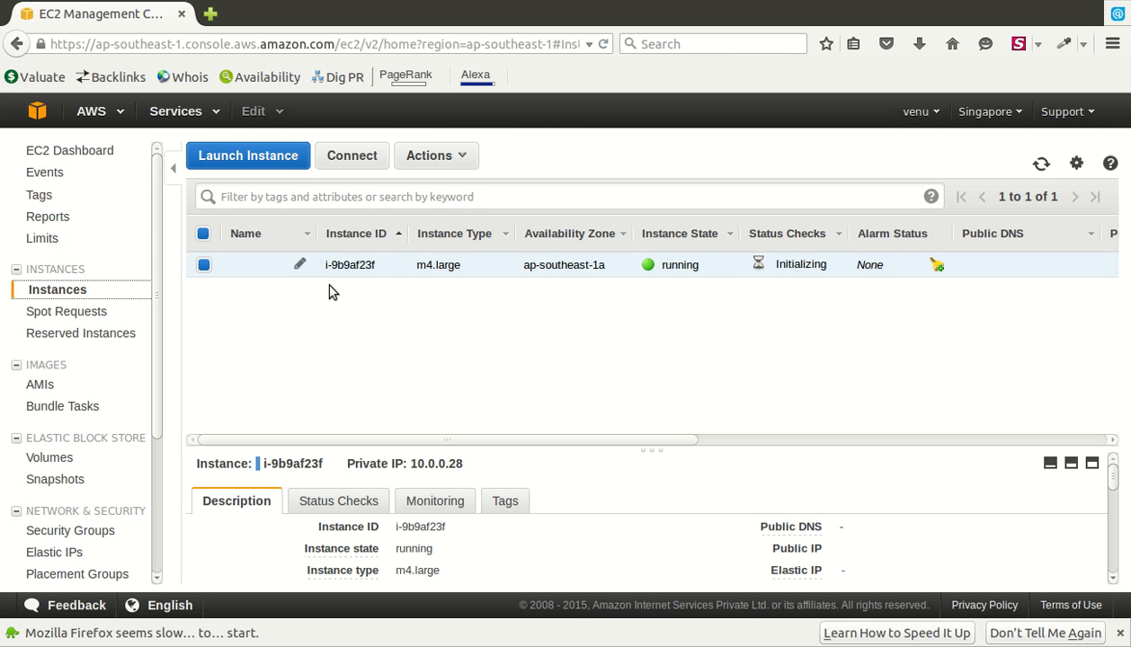
{"action": "left_click", "coordinate": [352, 285]}
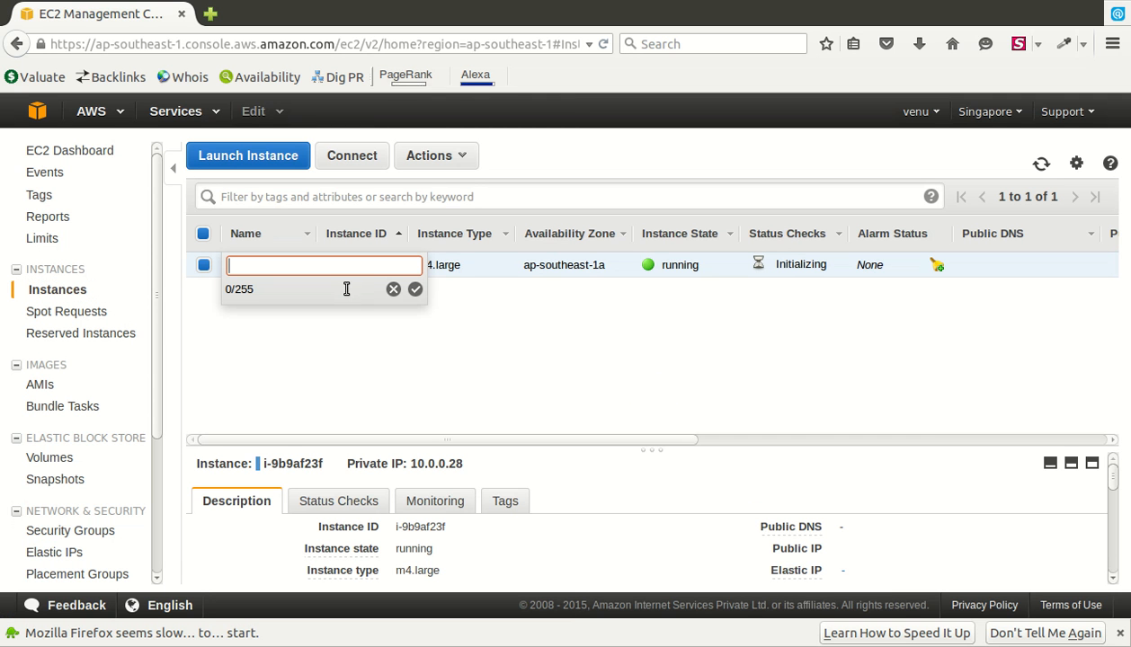
{"action": "type", "text": "n"}
{"action": "type", "text": "master"}
{"action": "type", "text": "Node"}
{"action": "key", "text": "Return"}
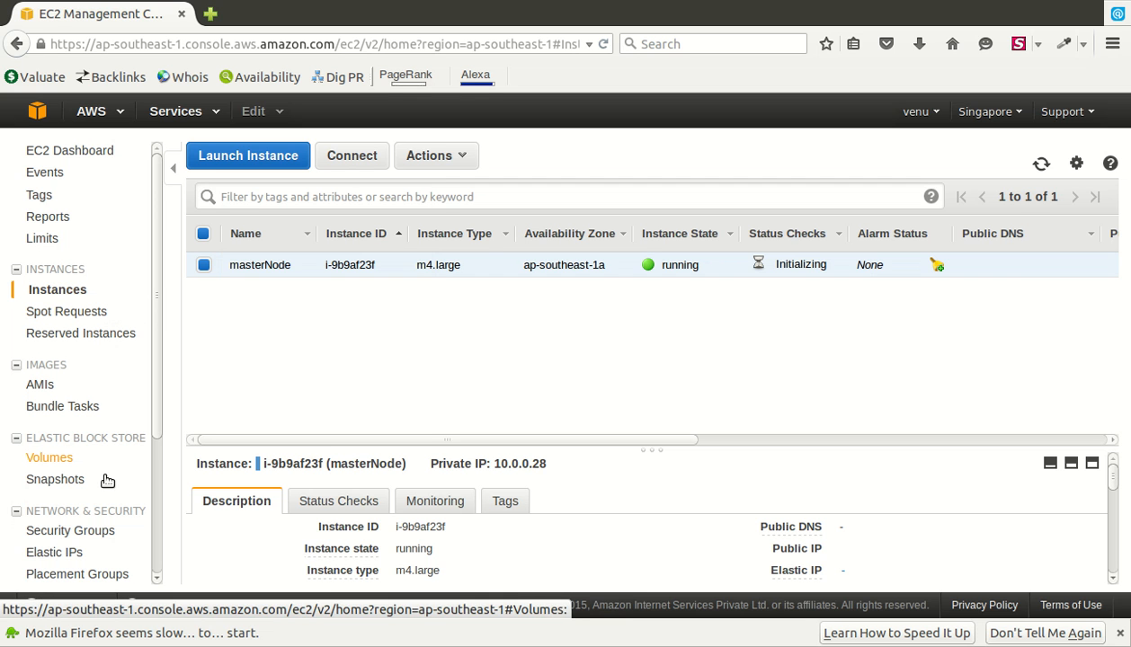
- Associate Elastic IP 52.76.169.146 with instance i-9b9af23f (masterNode) at private IP 10.0.0.28
{"action": "left_click", "coordinate": [98, 569]}
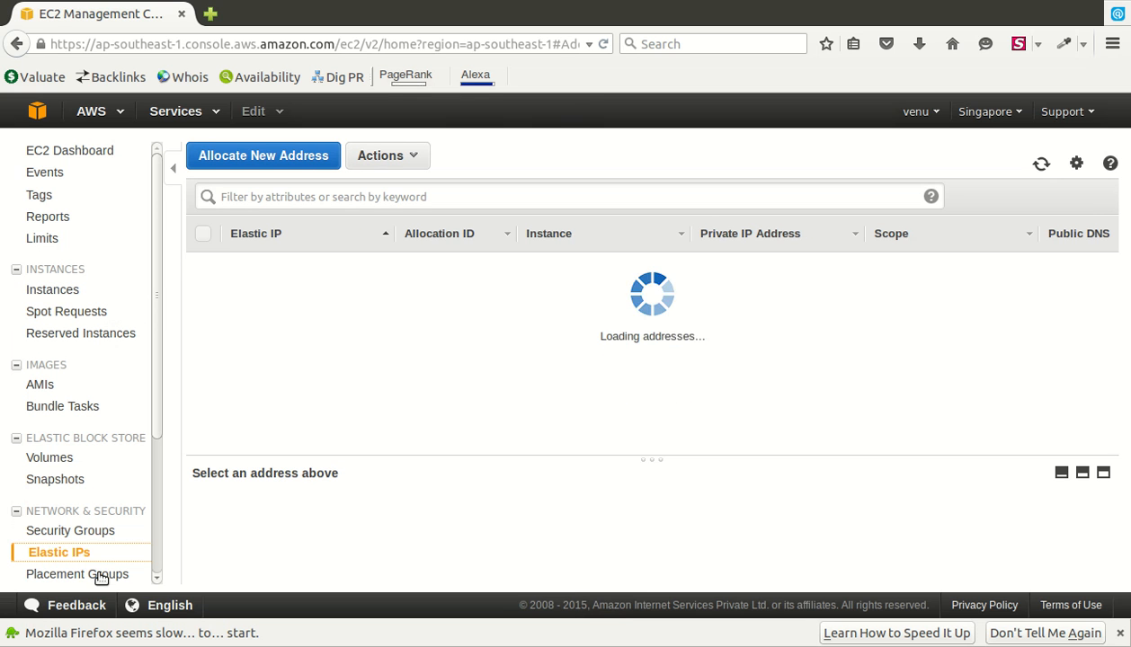
{"action": "left_click", "coordinate": [464, 324]}
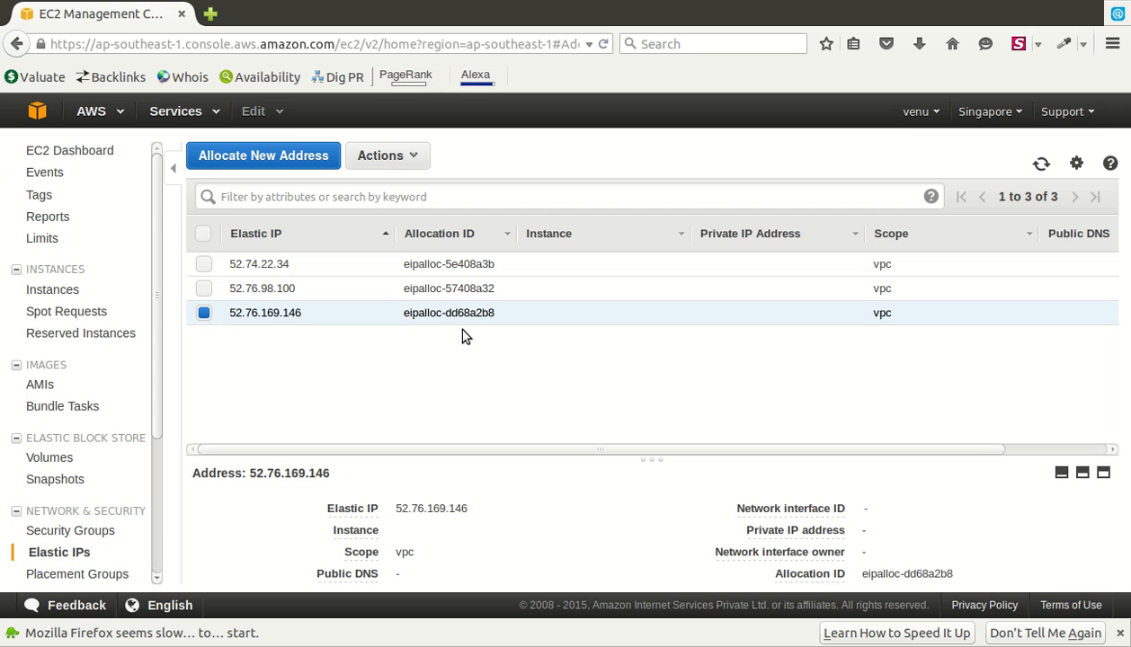
{"action": "left_click", "coordinate": [425, 162]}
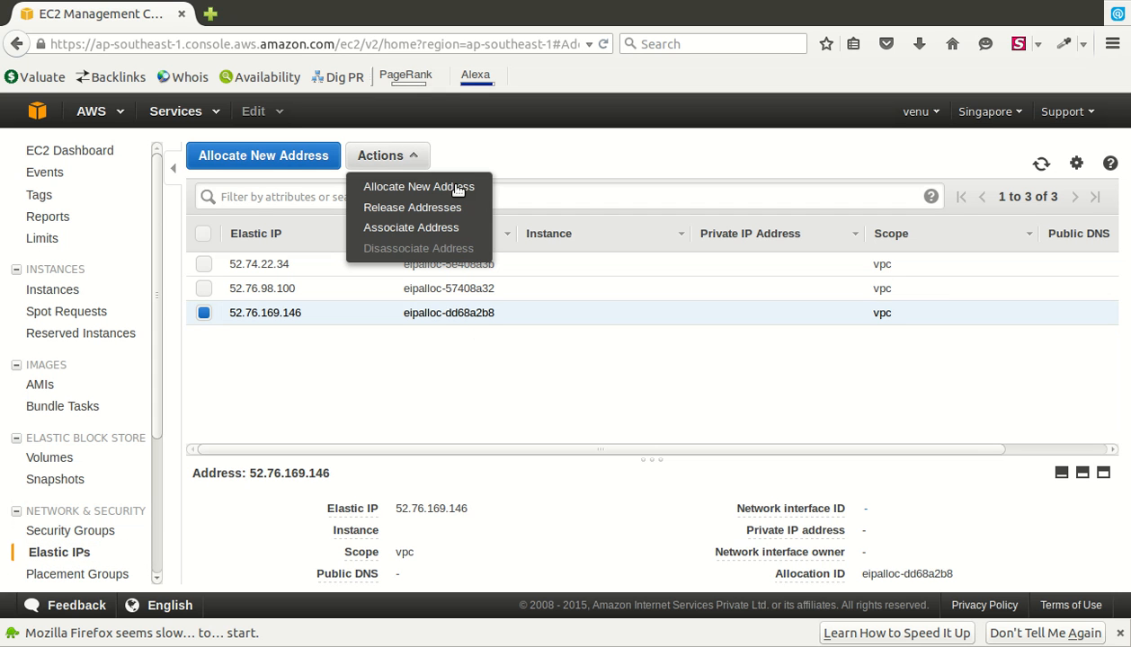
{"action": "left_click", "coordinate": [445, 233]}
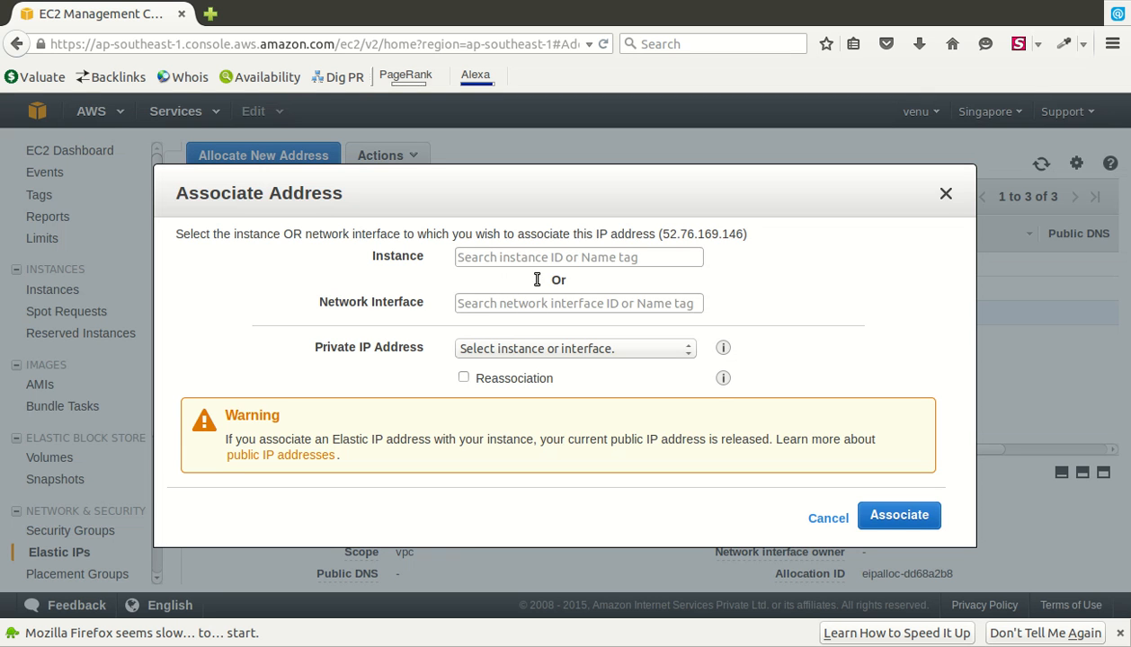
{"action": "left_click", "coordinate": [532, 262]}
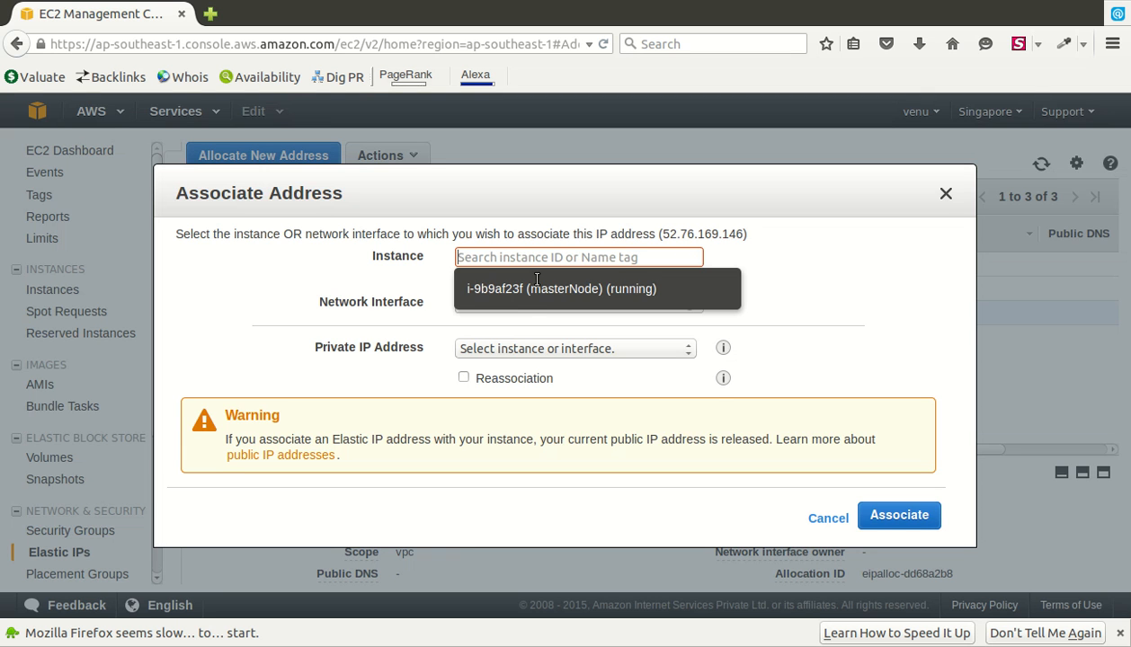
{"action": "left_click", "coordinate": [637, 307]}
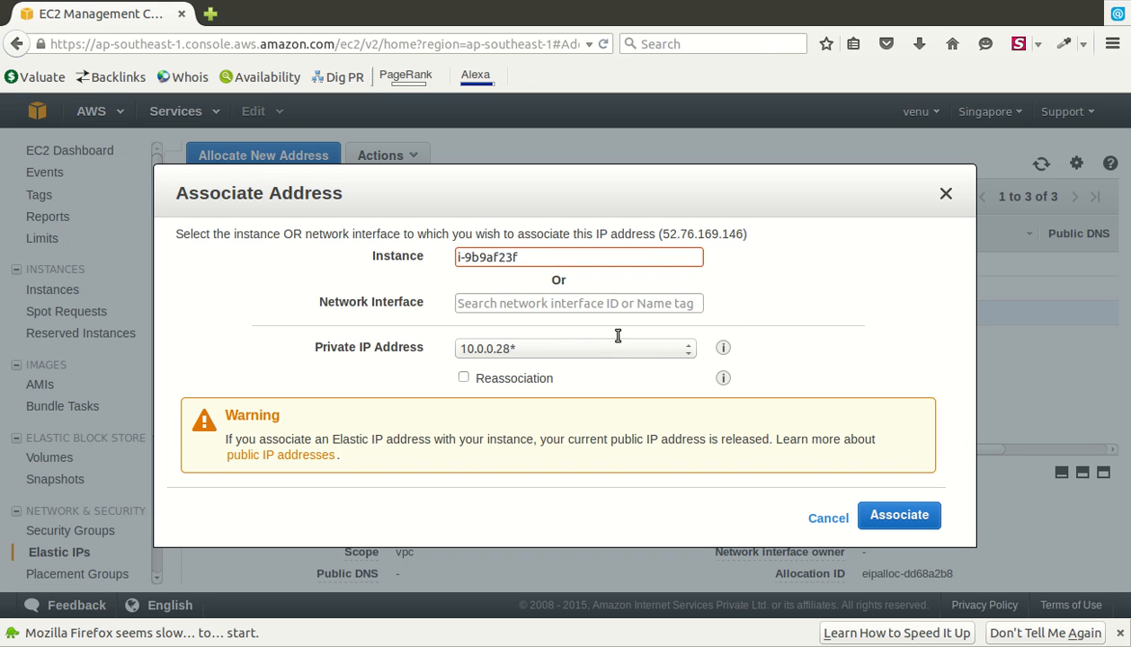
{"action": "key", "text": "Tab"}
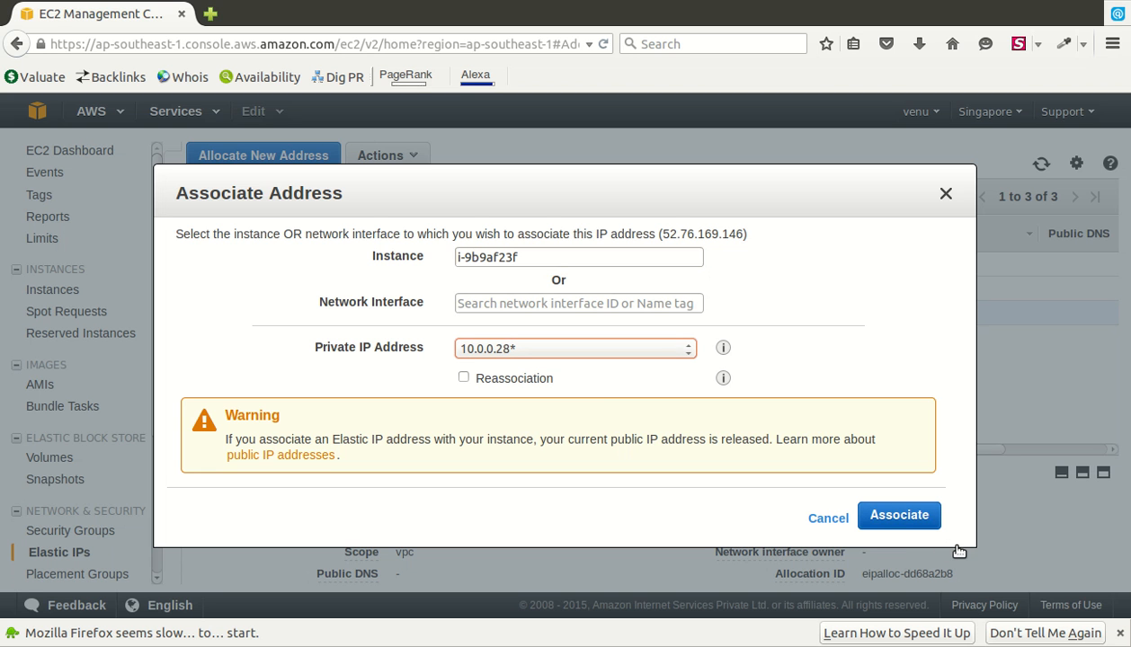
{"action": "left_click", "coordinate": [935, 524]}
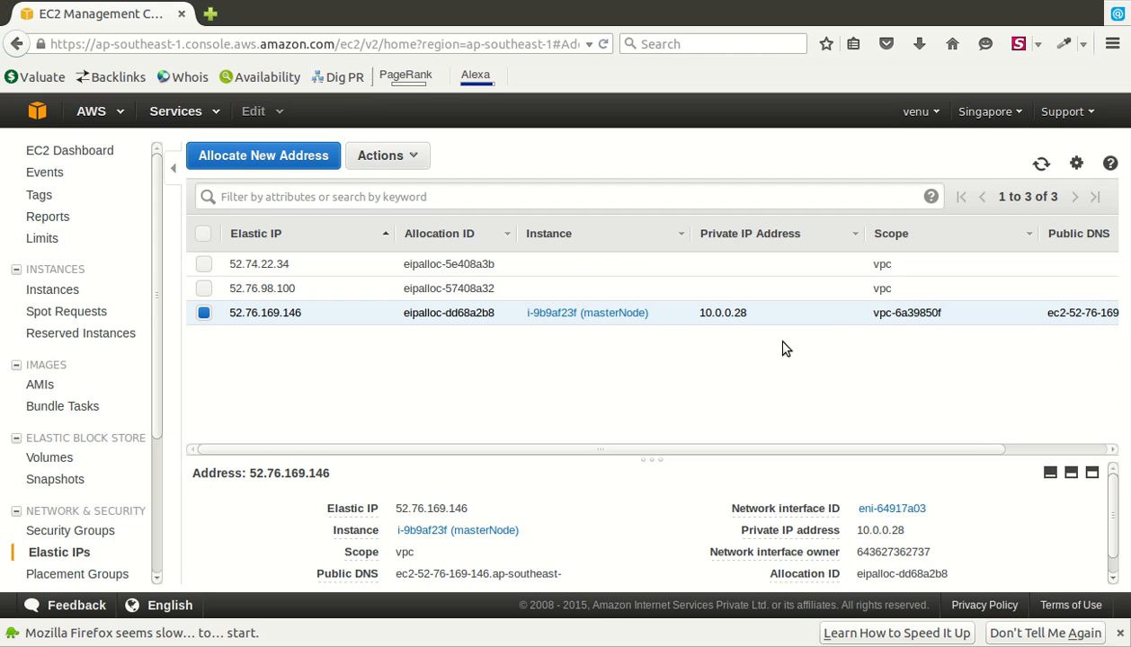
- Check masterNode's public IP 52.76.169.146 and public DNS in the Instances and Elastic IP lists
{"action": "left_click", "coordinate": [98, 304]}
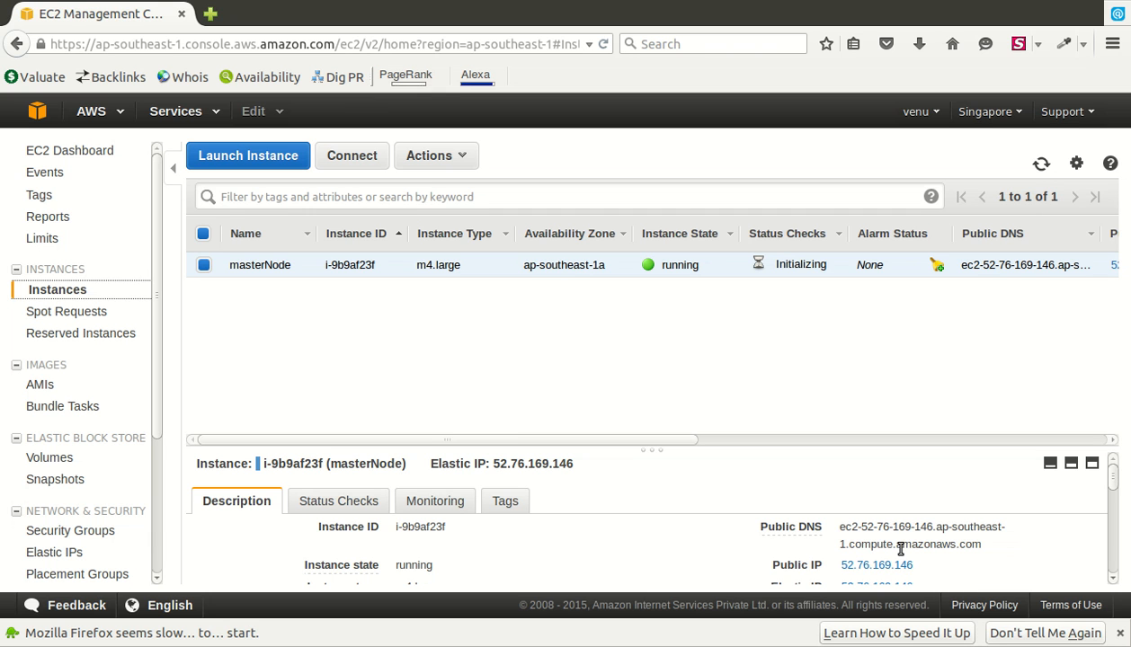
{"action": "left_click_drag", "start_coordinate": [839, 528], "coordinate": [1045, 565]}
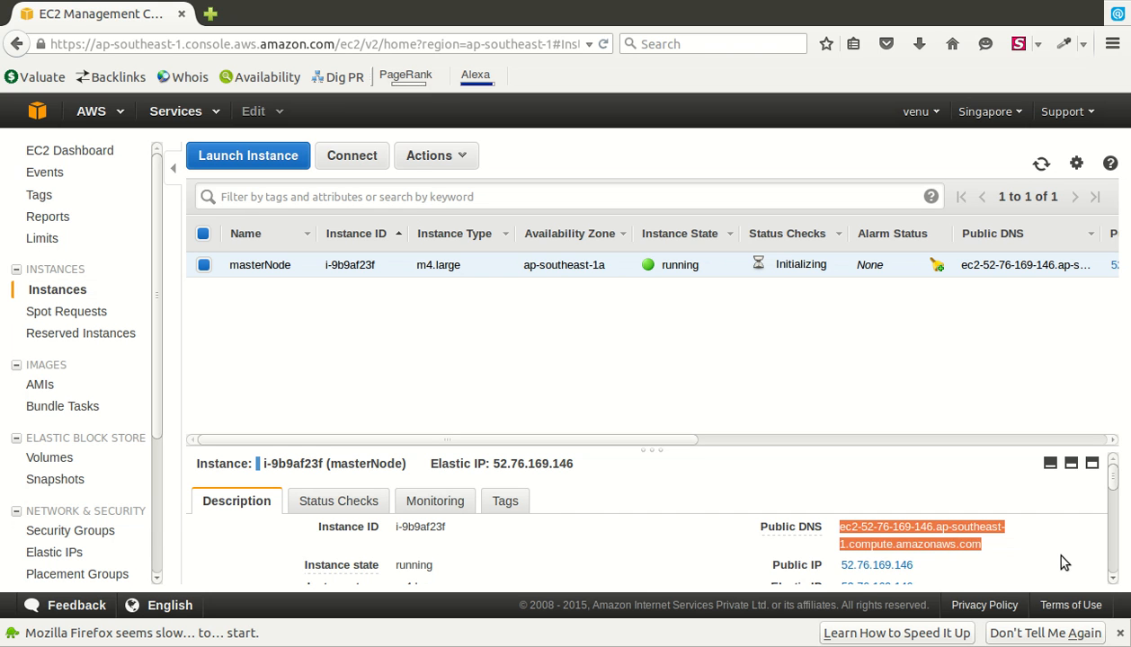
{"action": "left_click", "coordinate": [115, 556]}
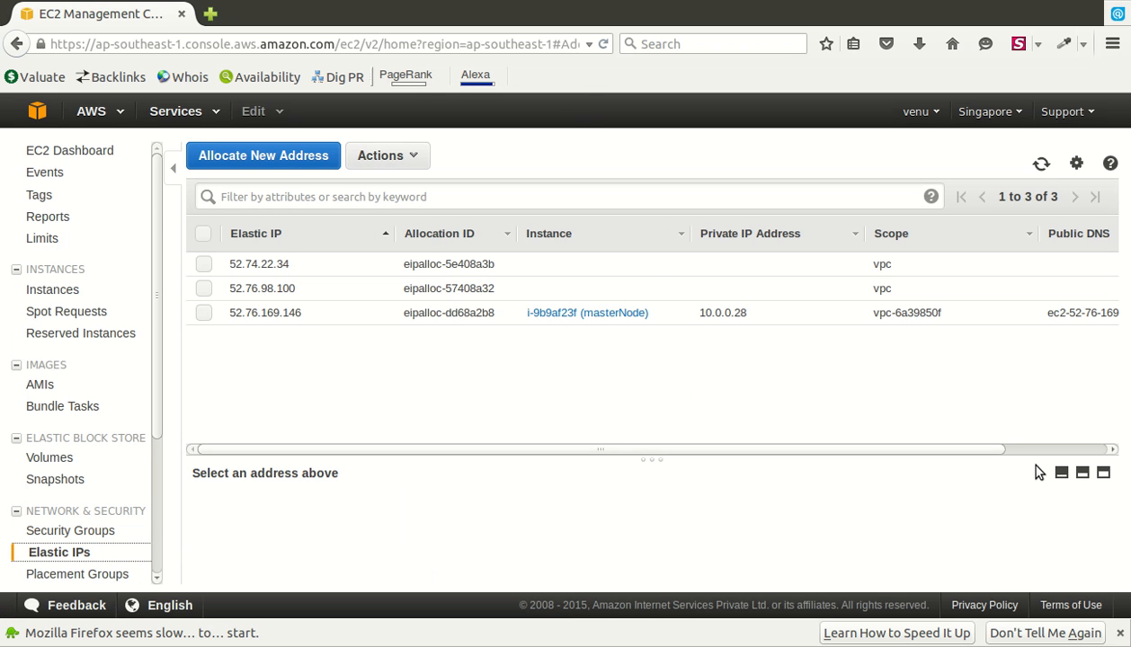
{"action": "left_click_drag", "start_coordinate": [998, 450], "coordinate": [946, 451]}
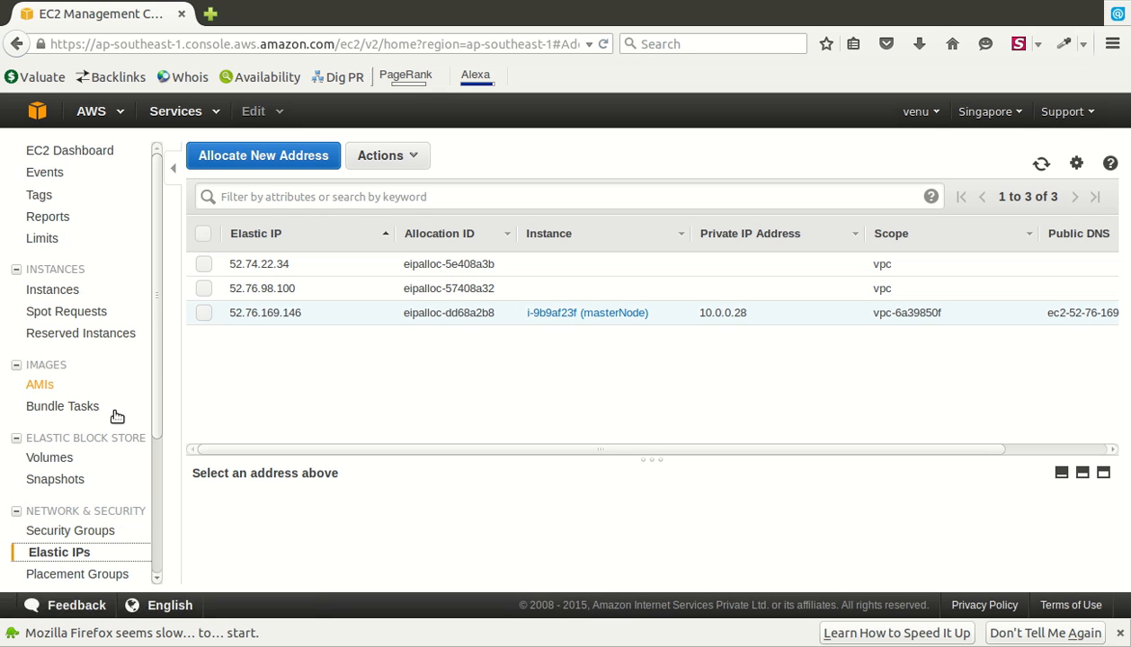
{"action": "left_click", "coordinate": [135, 293]}
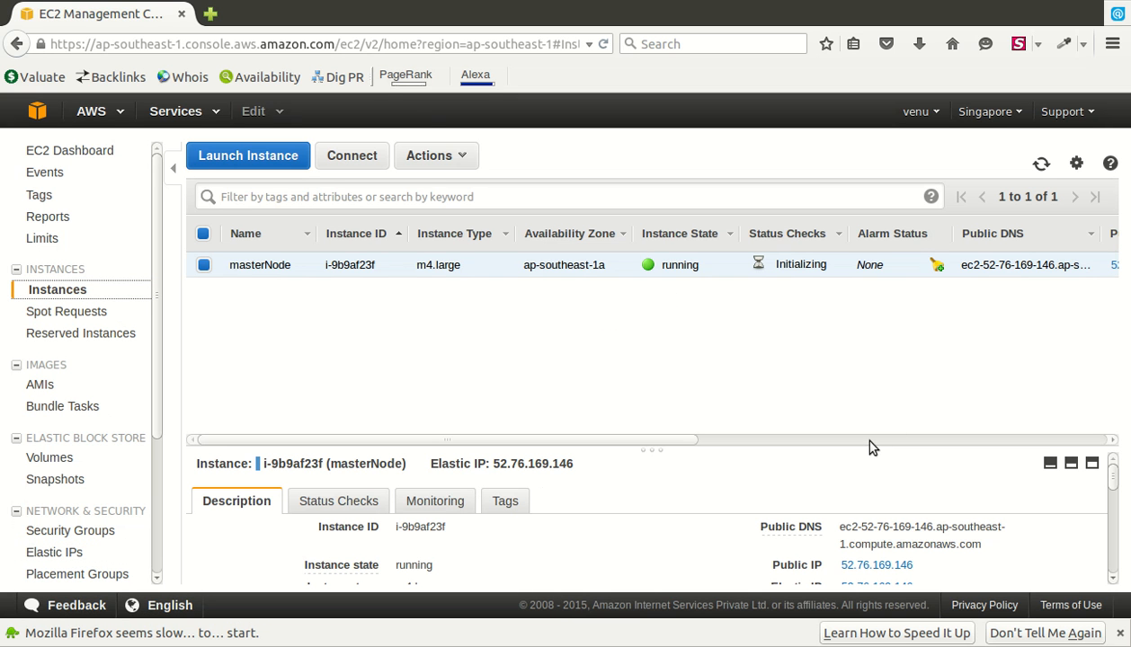
{"action": "left_click_drag", "start_coordinate": [570, 439], "coordinate": [1090, 434]}
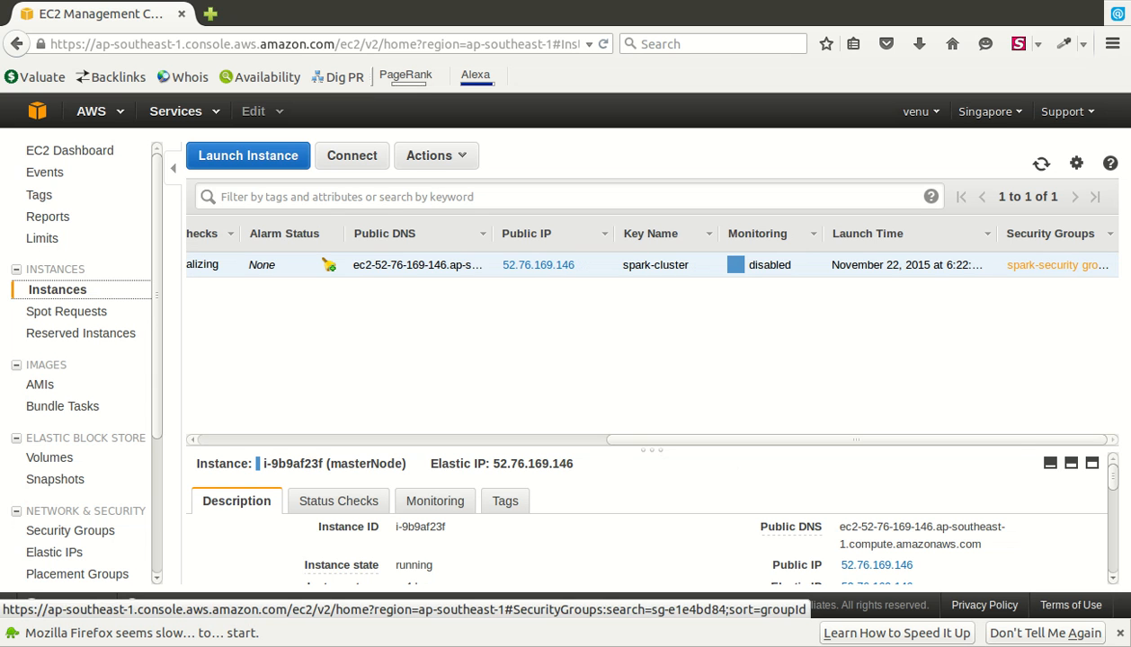
{"action": "triple_click", "coordinate": [899, 545]}
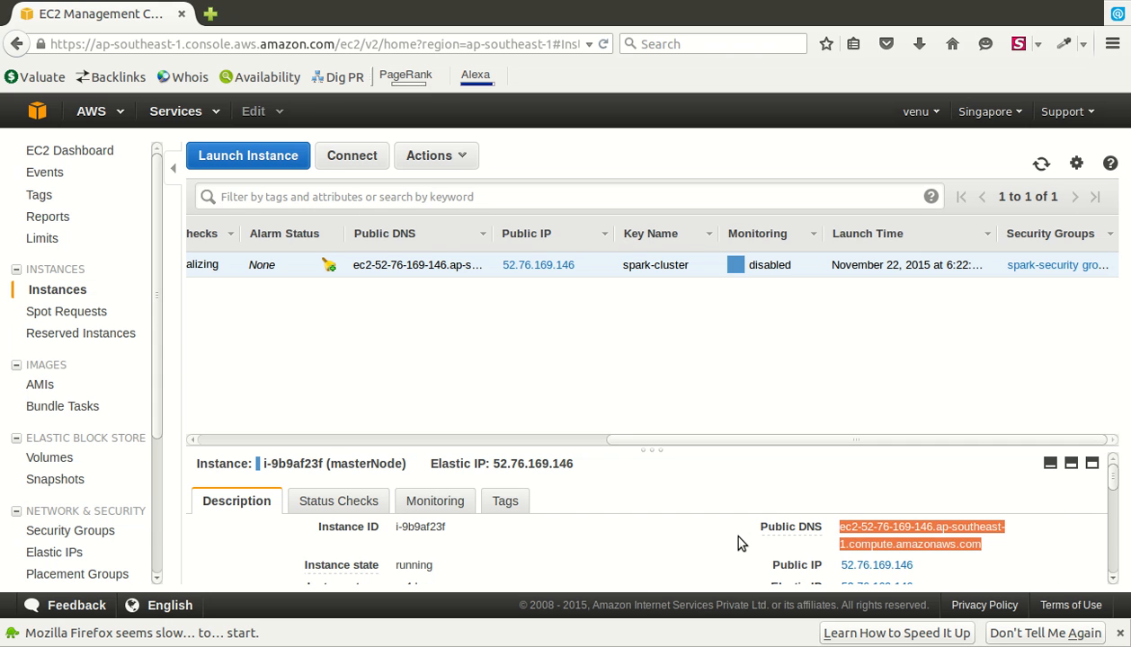
{"action": "left_click", "coordinate": [9, 465]}
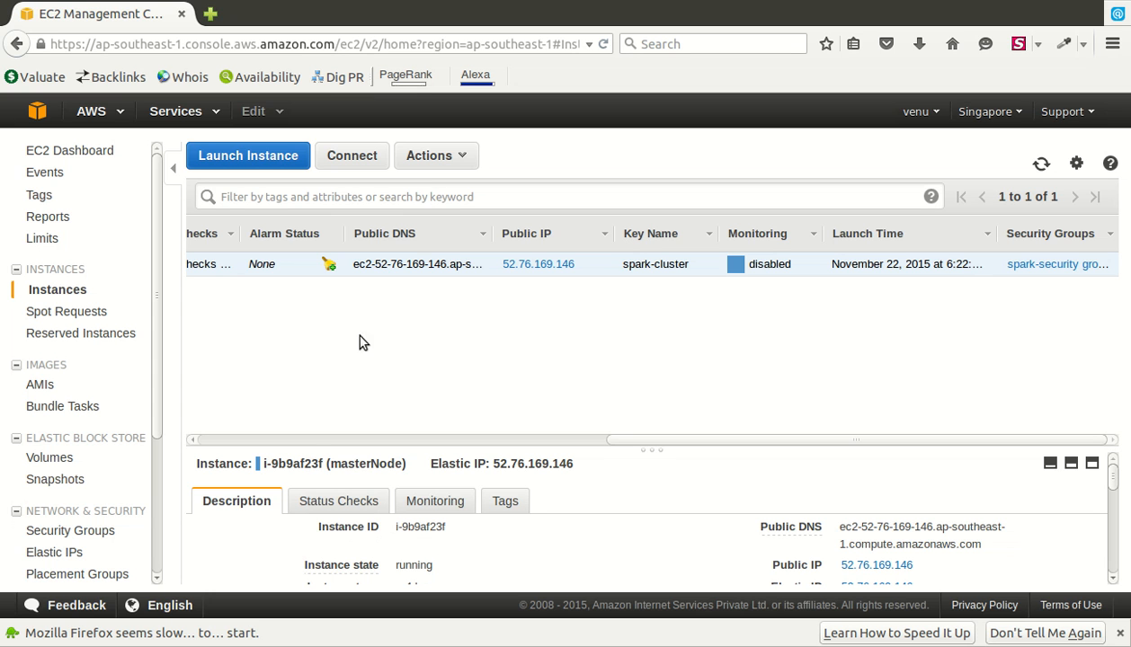
{"action": "scroll", "coordinate": [290, 440], "scroll_direction": "left", "scroll_amount": 10}
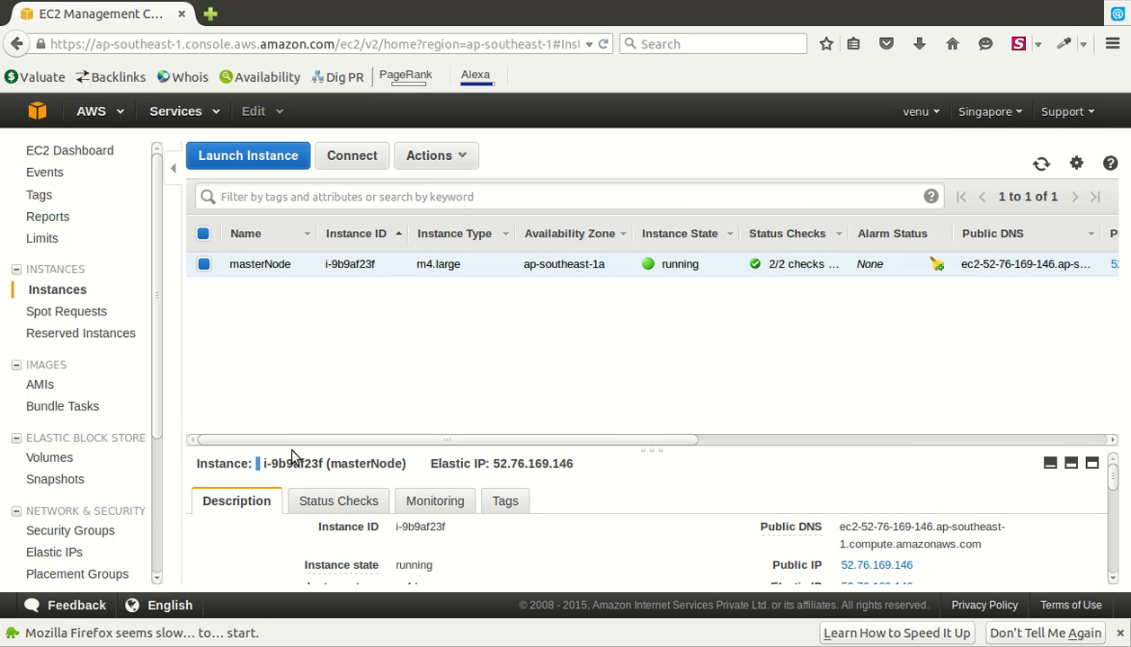
- Create image 'ambari' of masterNode, described 'its master node', with No reboot ticked
{"action": "right_click", "coordinate": [321, 270]}
{"action": "mouse_move", "coordinate": [395, 376]}
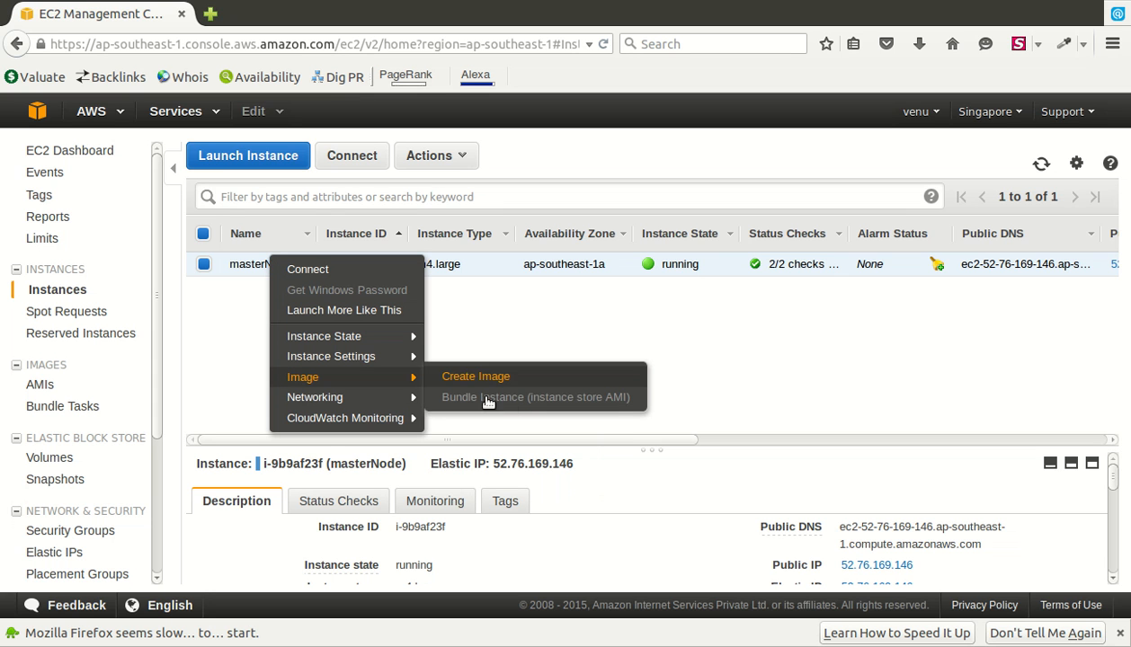
{"action": "left_click", "coordinate": [499, 377]}
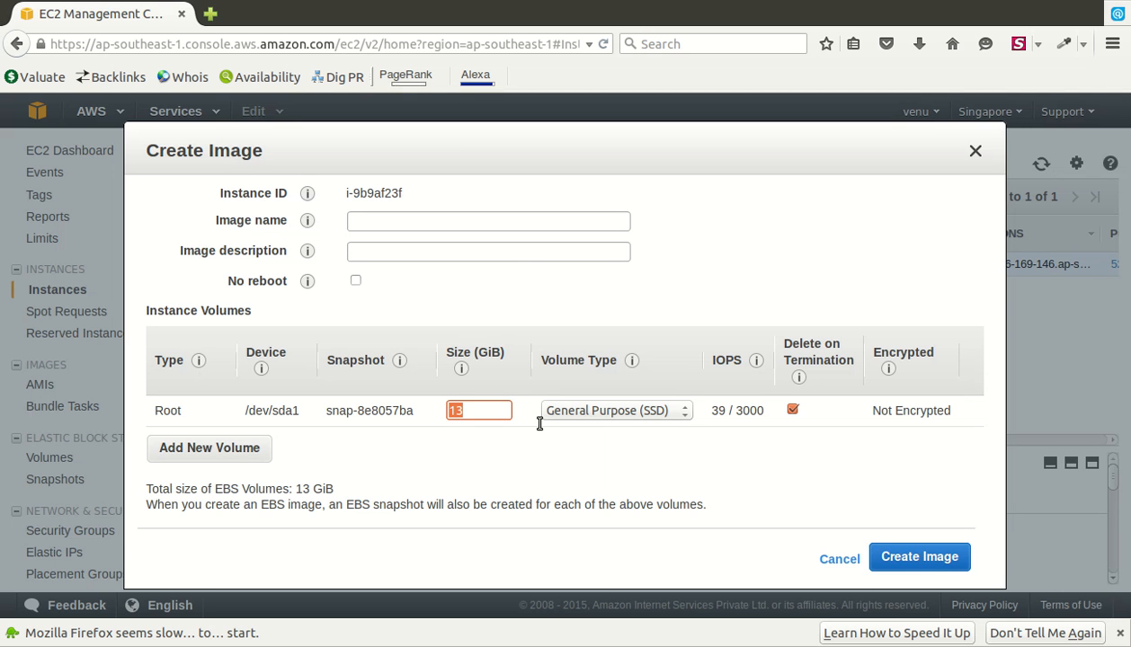
{"action": "type", "text": "mastern"}
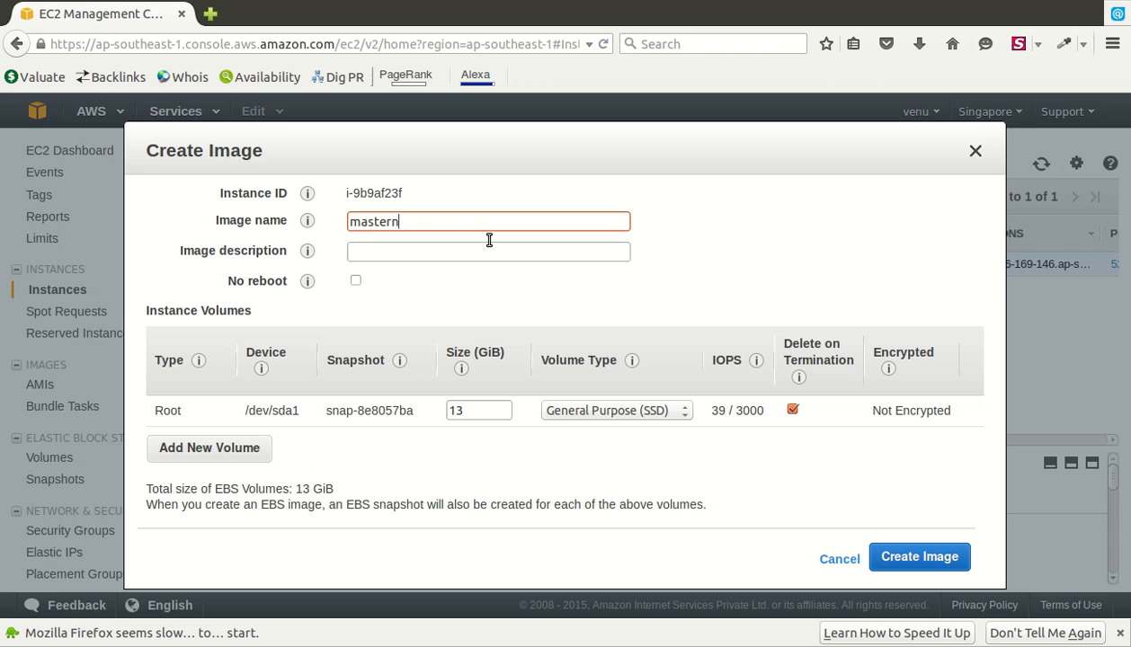
{"action": "key", "text": "ctrl+a"}
{"action": "key", "text": "BackSpace"}
{"action": "type", "text": "ambari"}
{"action": "key", "text": "Tab"}
{"action": "type", "text": "it"}
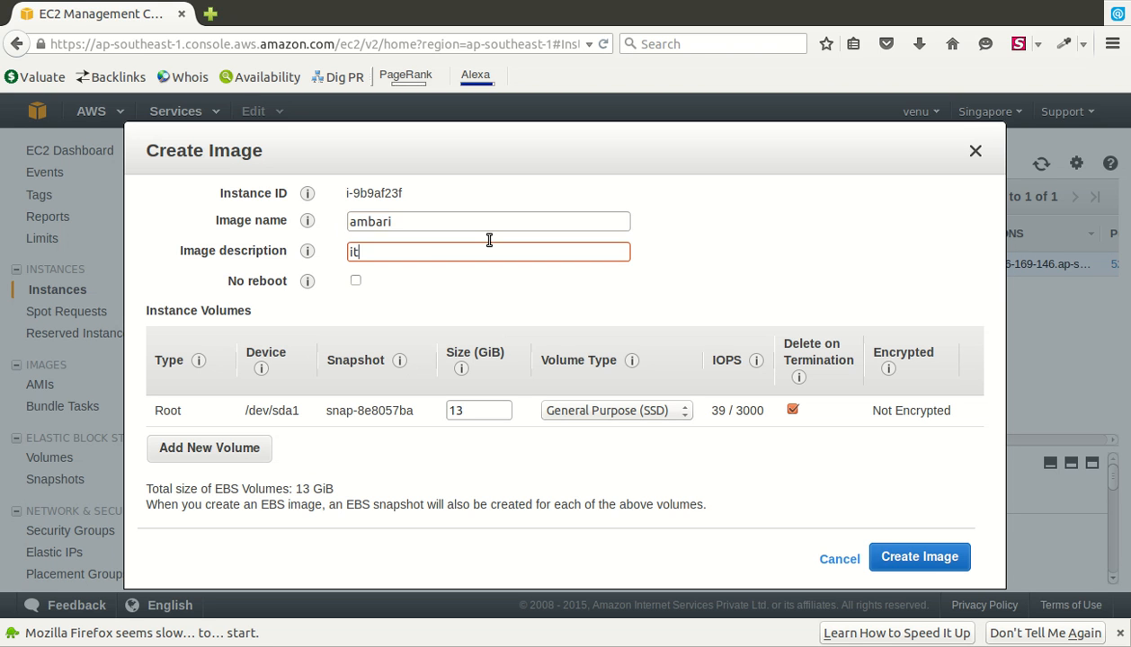
{"action": "type", "text": "s master node"}
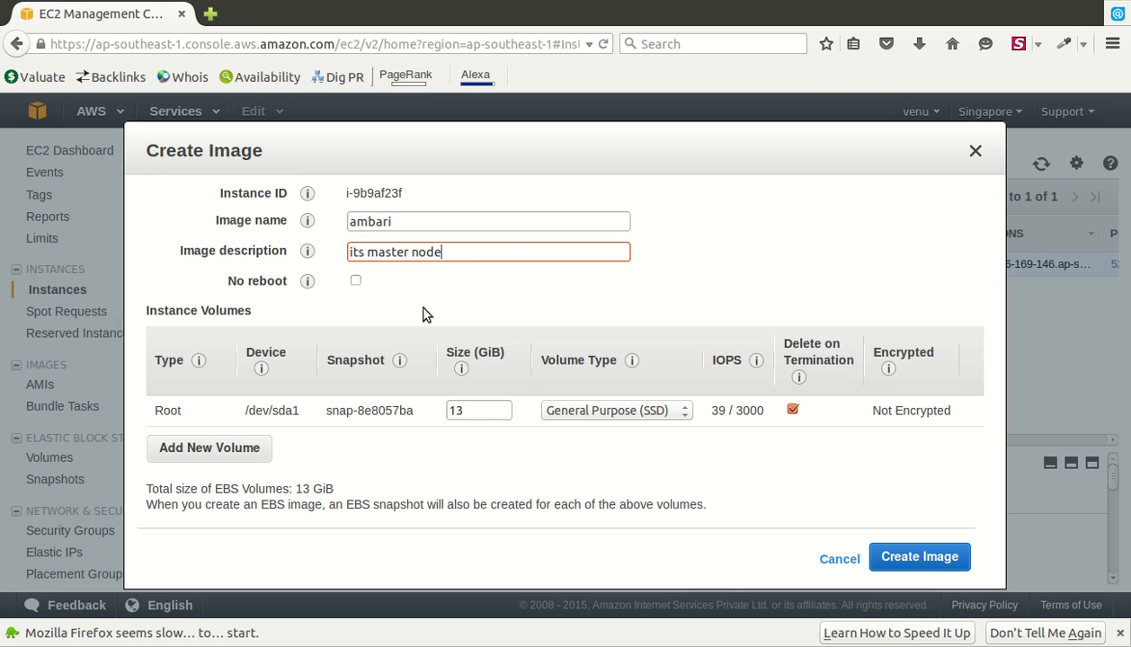
{"action": "left_click", "coordinate": [355, 281]}
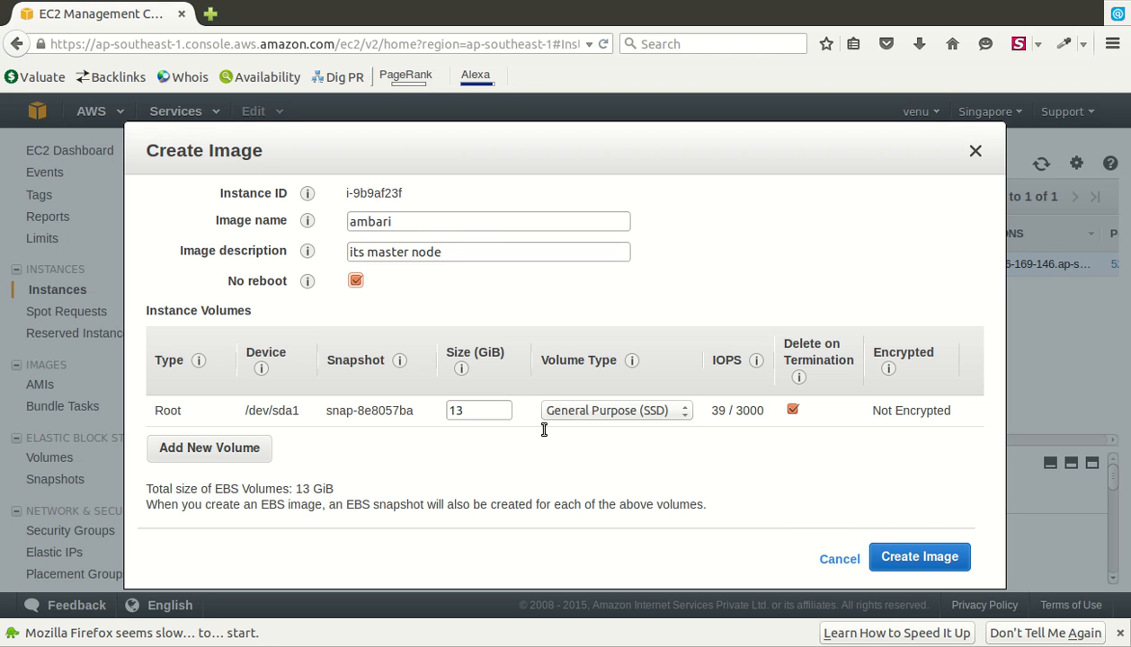
{"action": "key", "text": "Tab"}
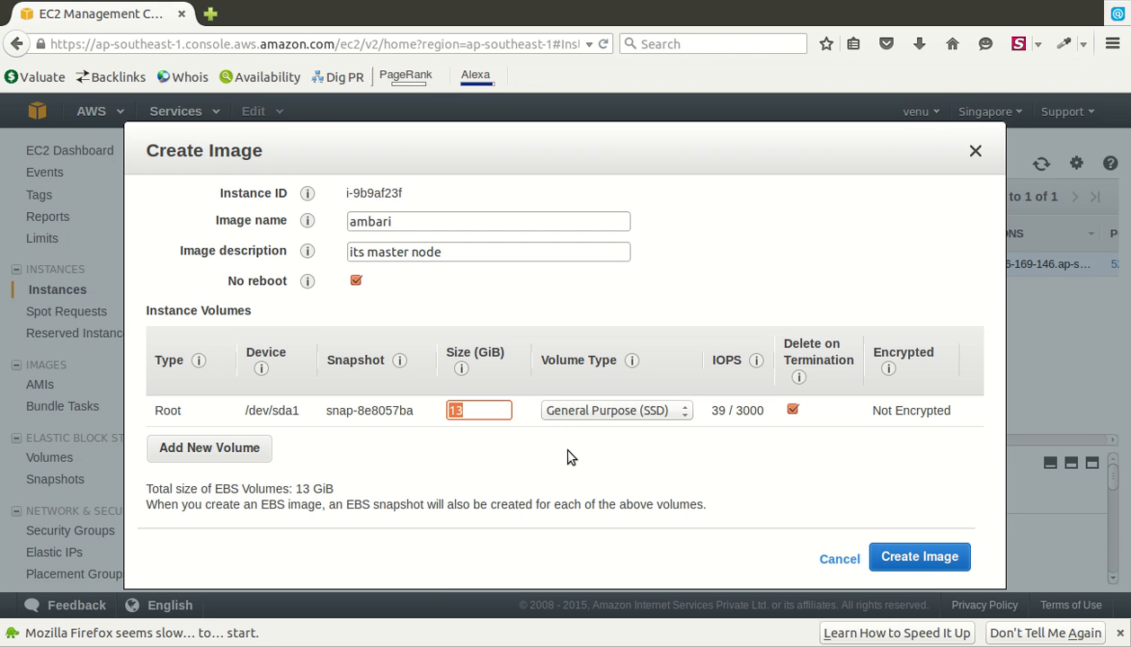
{"action": "left_click", "coordinate": [960, 565]}
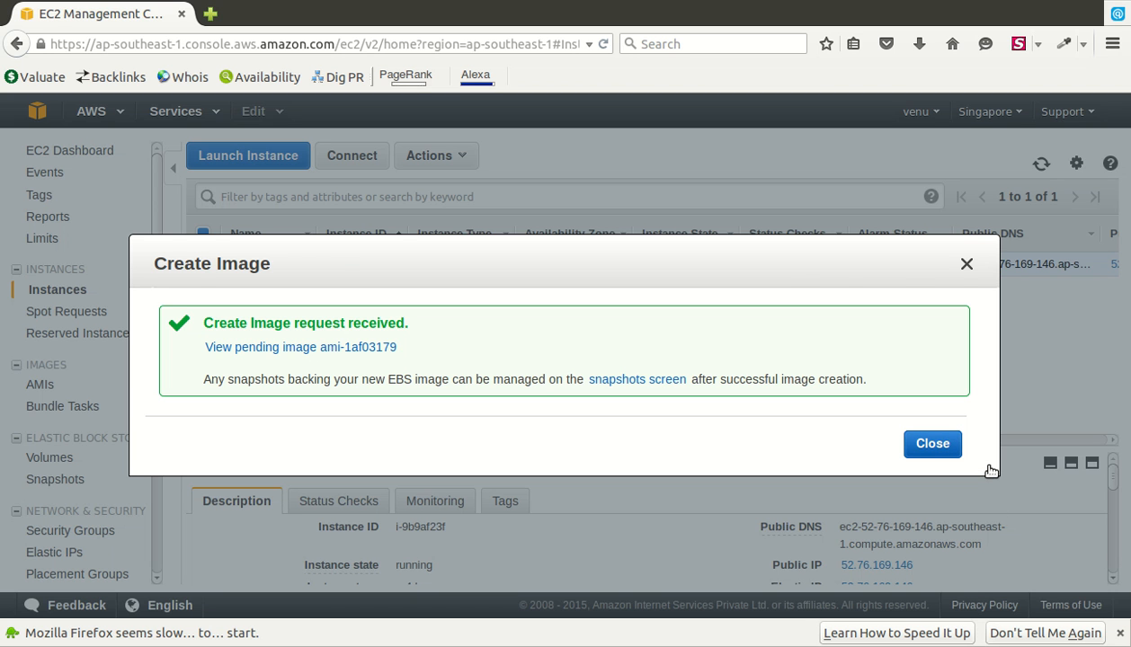
- Close the image confirmation and select masterNode's full public DNS name to copy it
{"action": "left_click", "coordinate": [947, 448]}
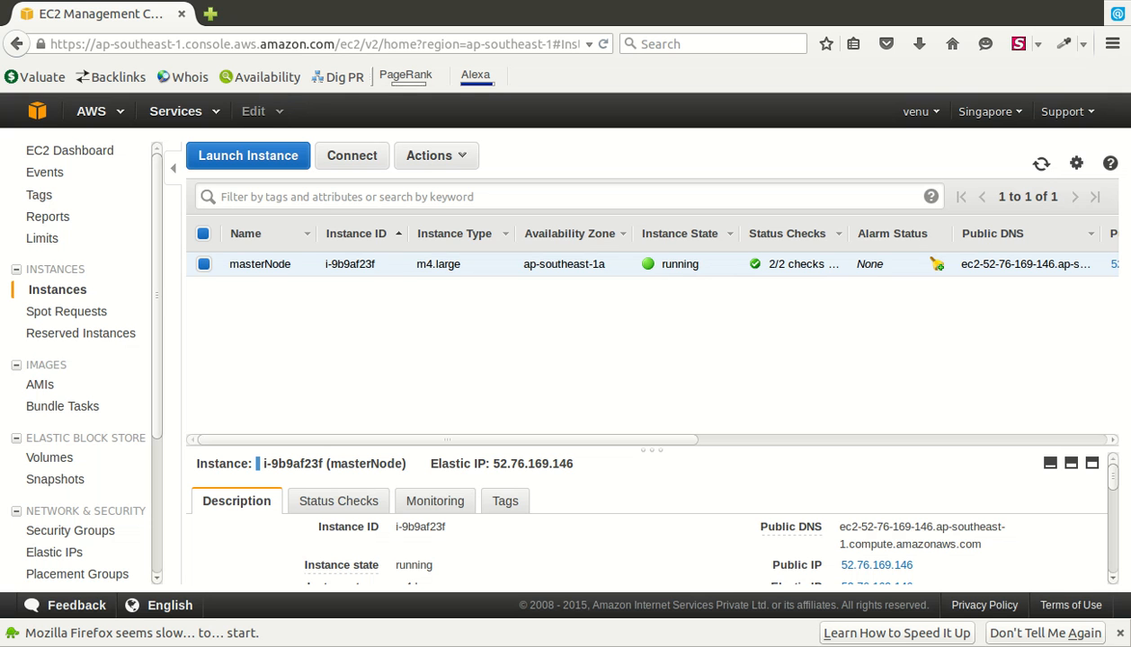
{"action": "scroll", "coordinate": [647, 517], "scroll_direction": "down", "scroll_amount": 1}
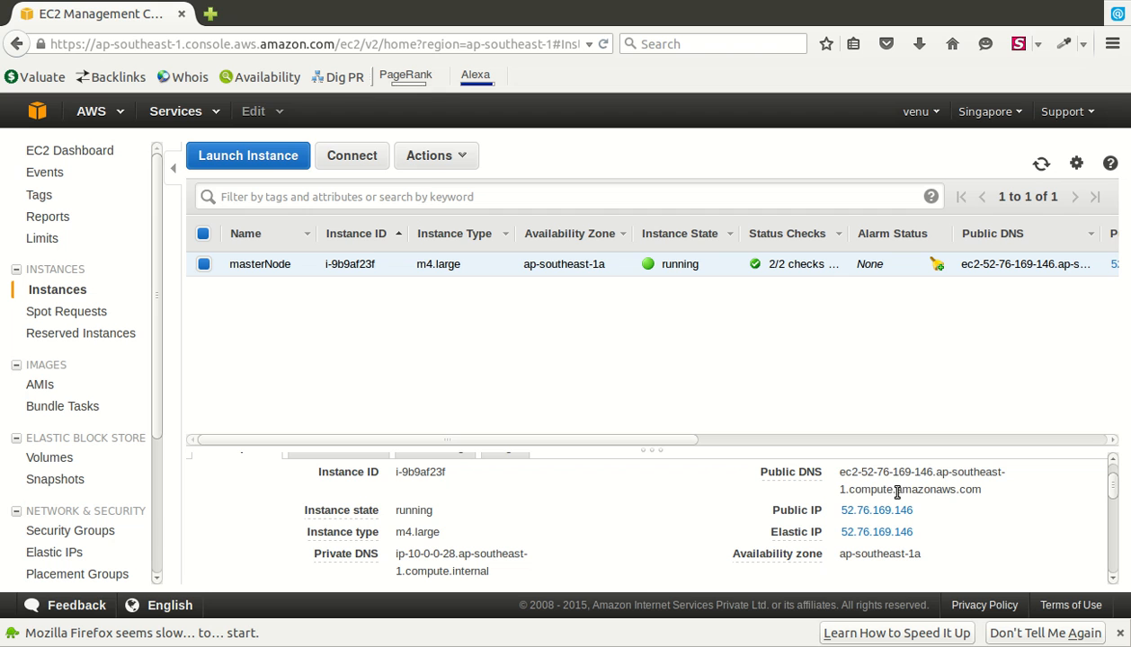
{"action": "left_click_drag", "start_coordinate": [876, 477], "coordinate": [839, 472]}
{"action": "left_click_drag", "start_coordinate": [933, 496], "coordinate": [1022, 517]}
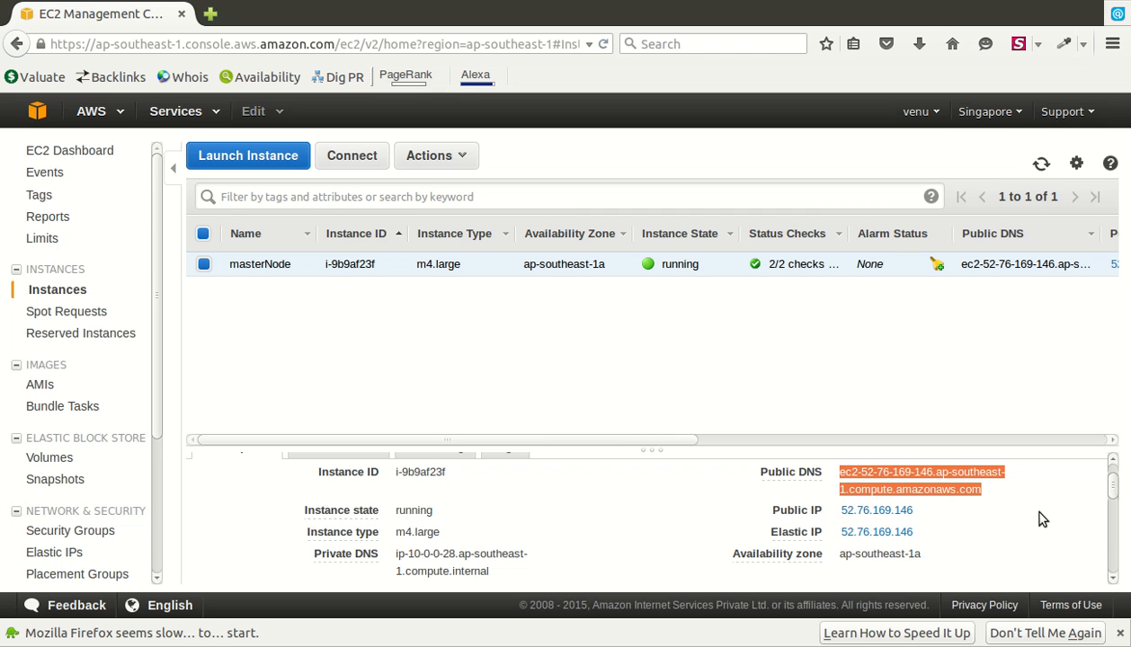
{"action": "key", "text": "alt+Tab"}
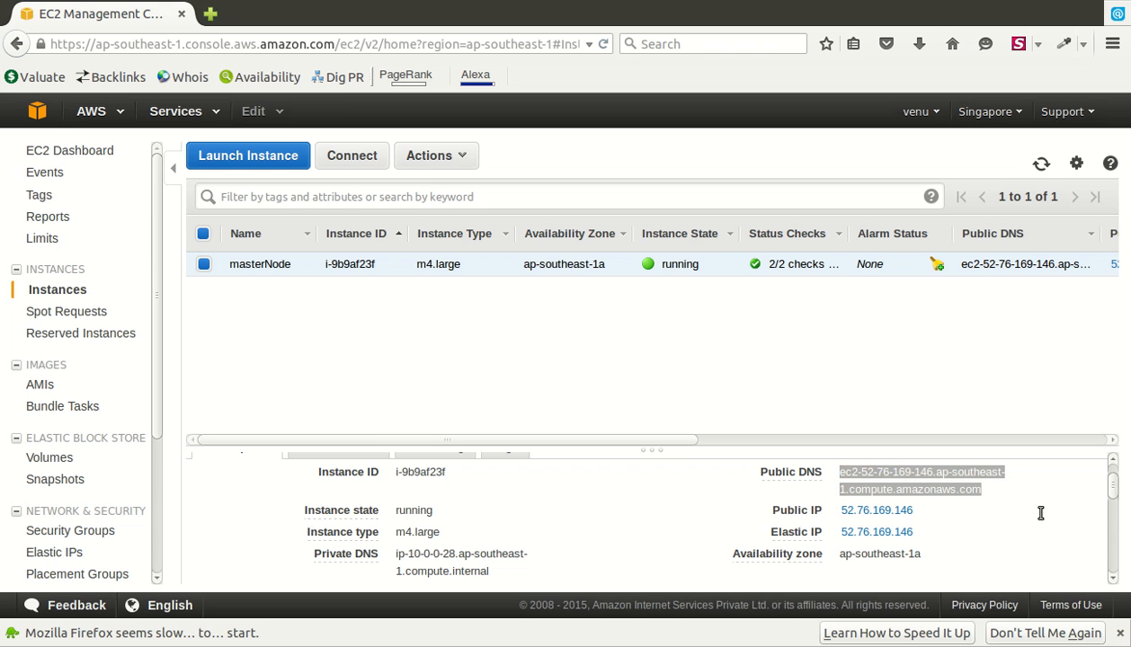
{"action": "key", "text": "alt+Tab"}
{"action": "key", "text": "alt+Tab"}
- Select spark-security group and view its inbound rules: All TCP, SSH, All ICMP from 0.0.0.0/0
{"action": "left_click", "coordinate": [118, 532]}
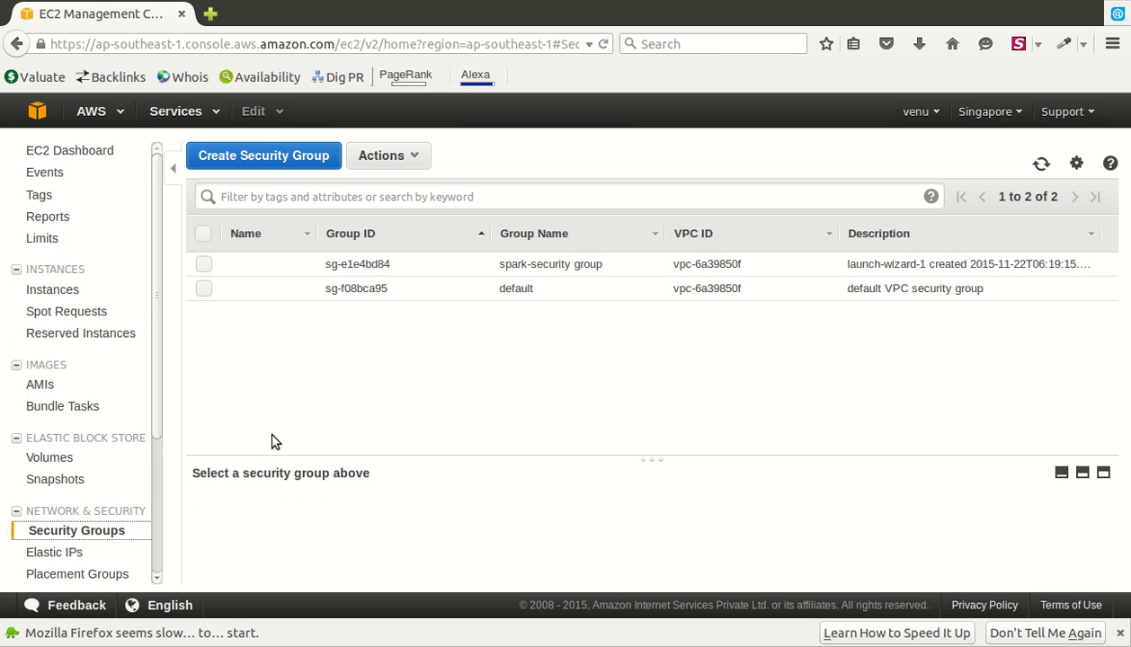
{"action": "left_click", "coordinate": [611, 268]}
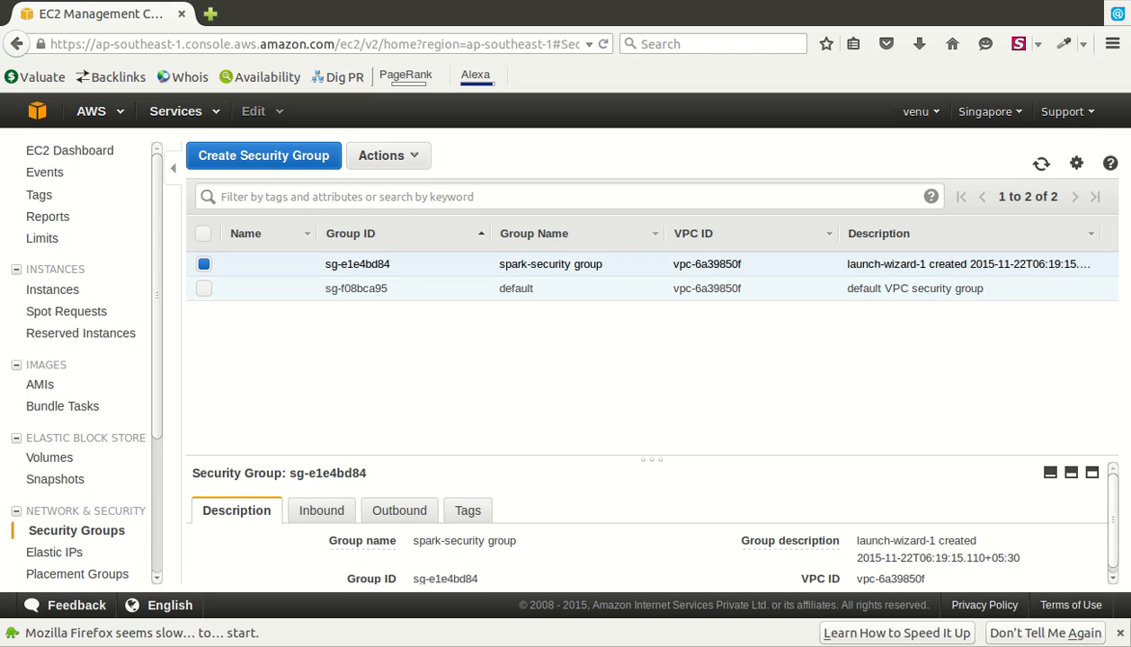
{"action": "scroll", "coordinate": [319, 545], "scroll_direction": "down", "scroll_amount": 1}
{"action": "left_click", "coordinate": [321, 505]}
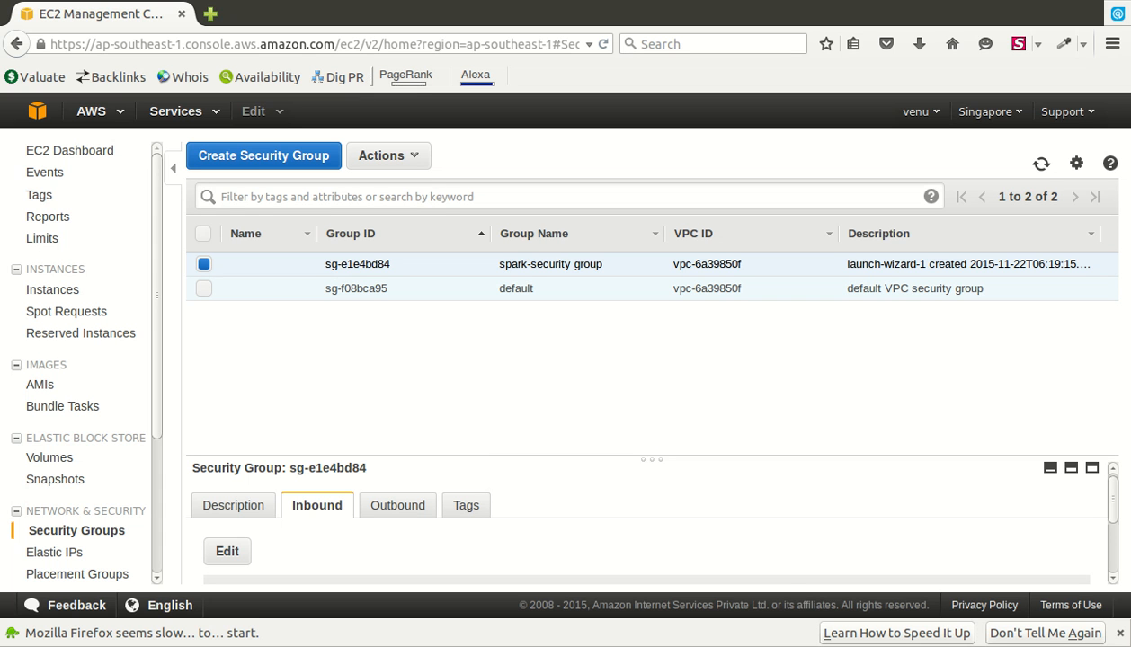
{"action": "scroll", "coordinate": [641, 514], "scroll_direction": "down", "scroll_amount": 2}
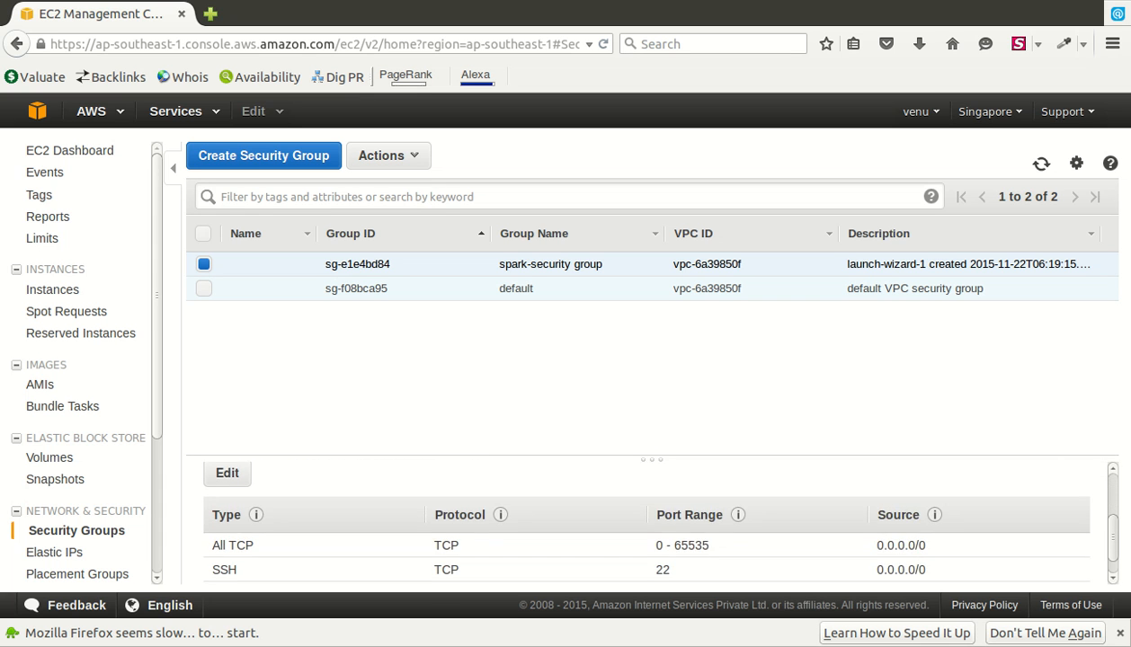
{"action": "scroll", "coordinate": [641, 521], "scroll_direction": "down", "scroll_amount": 1}
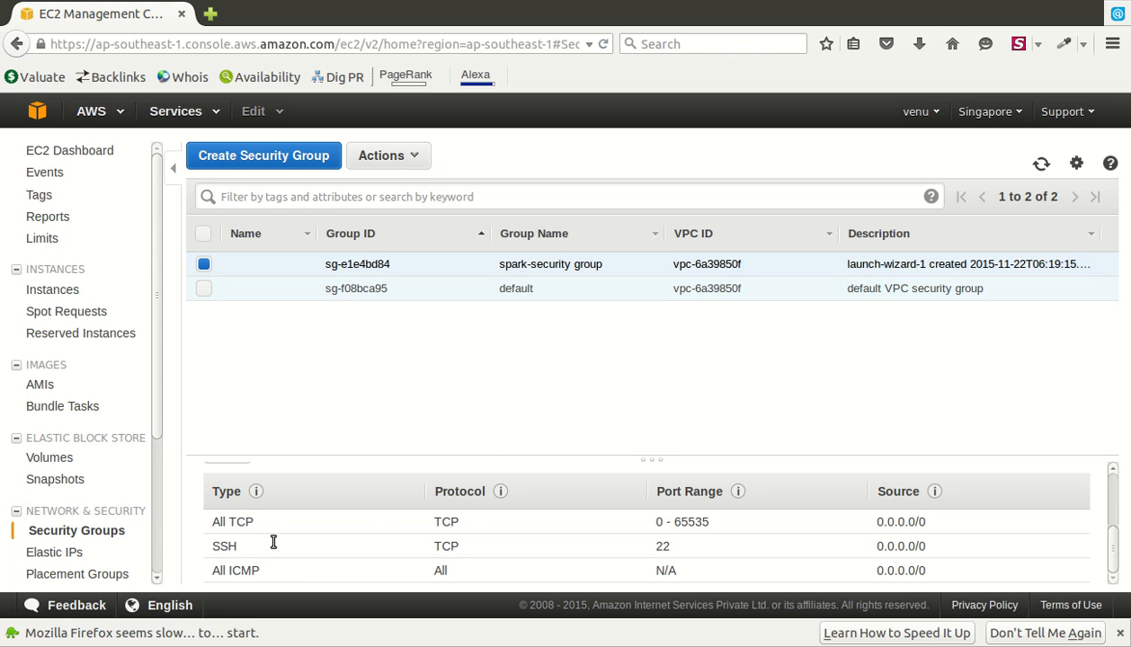
{"action": "left_click_drag", "start_coordinate": [212, 522], "coordinate": [256, 524]}
{"action": "scroll", "coordinate": [360, 575], "scroll_direction": "up", "scroll_amount": 3}
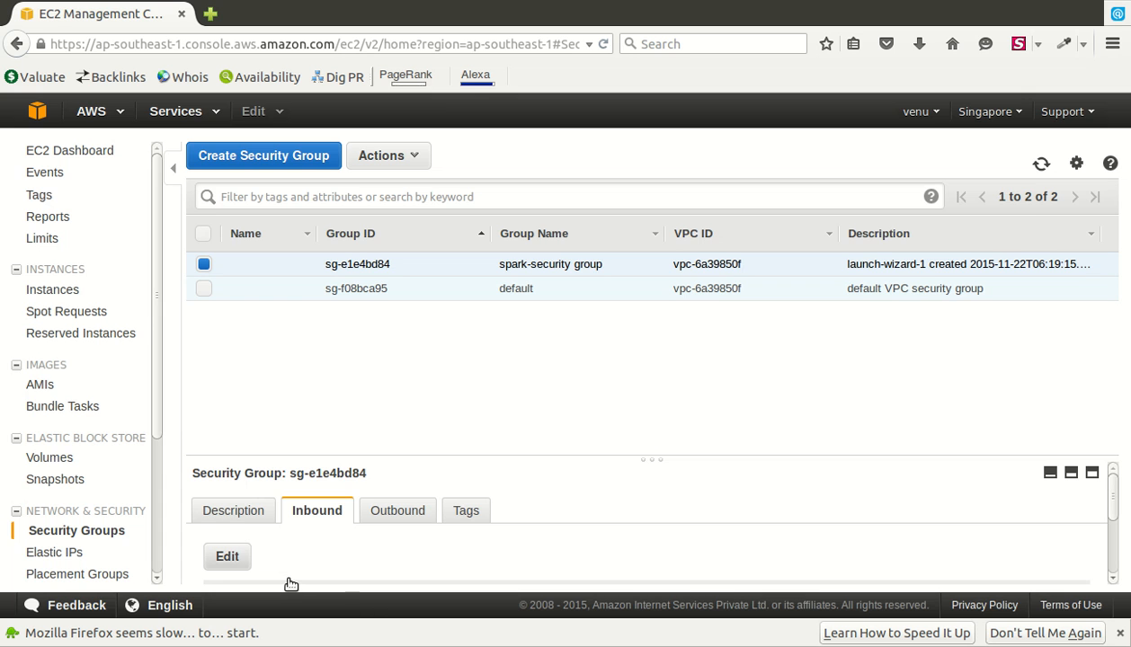
- Edit spark-security group's inbound rules and save the All TCP, SSH and All ICMP entries
{"action": "left_click", "coordinate": [226, 557]}
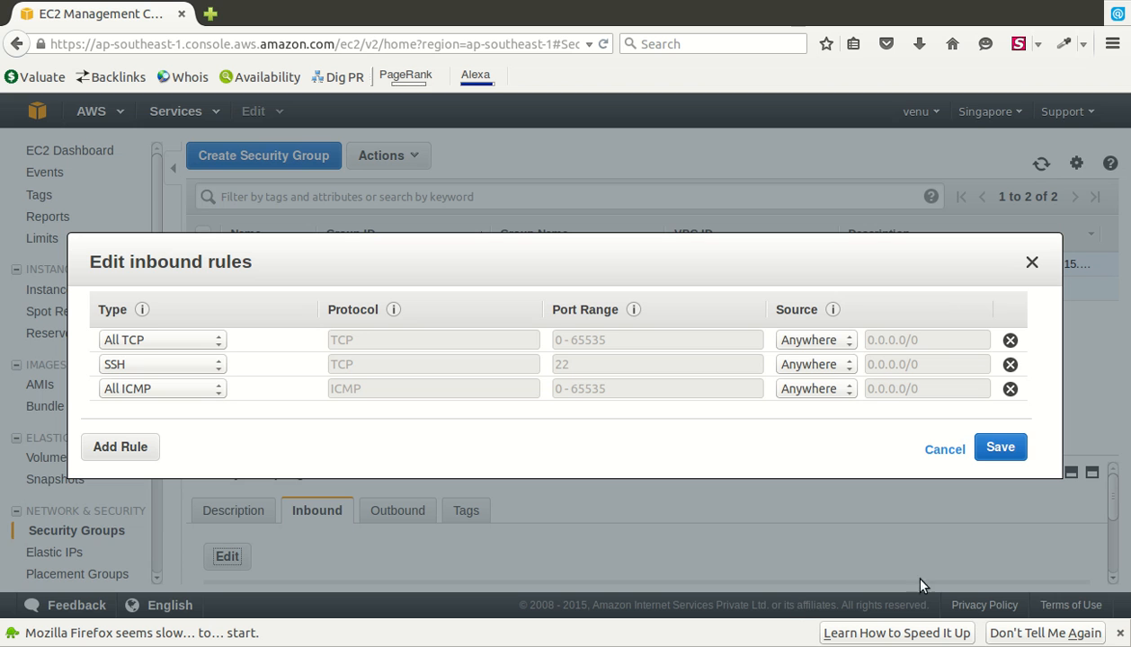
{"action": "left_click", "coordinate": [999, 455]}
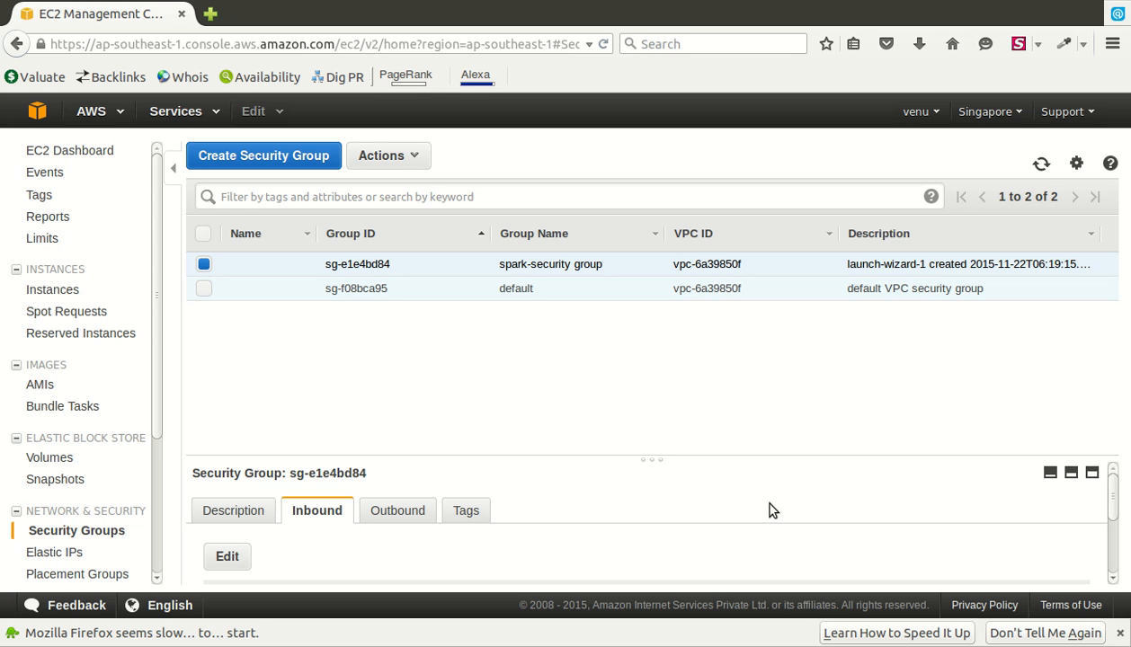
- Select and copy masterNode's public DNS address from the Instances list
{"action": "left_click", "coordinate": [123, 294]}
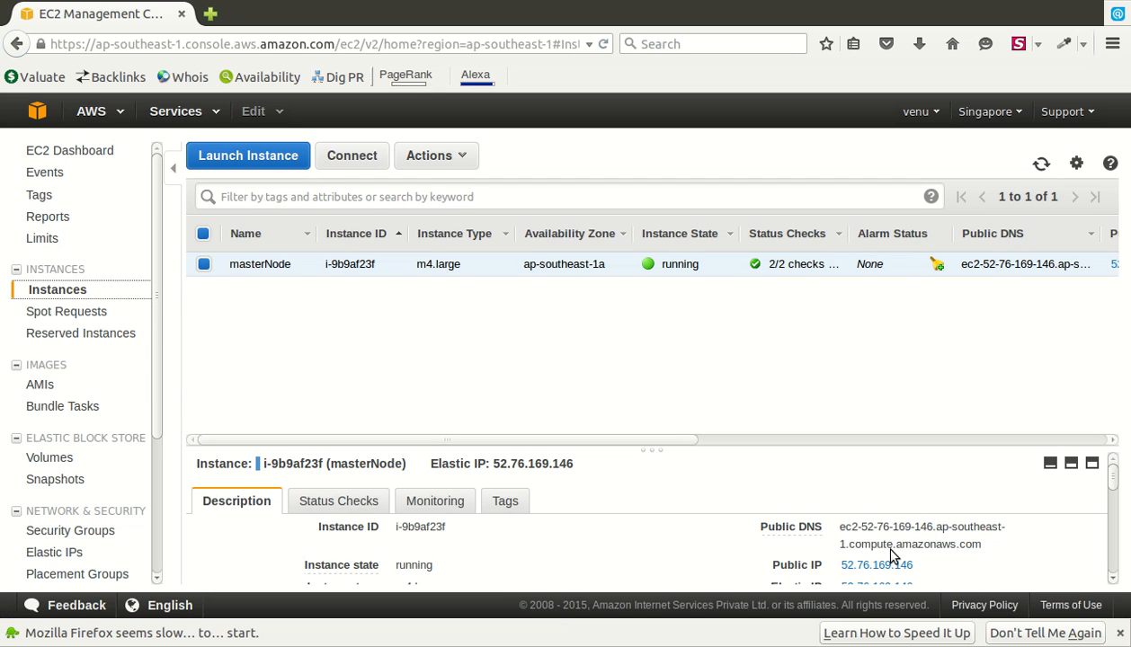
{"action": "left_click_drag", "start_coordinate": [839, 527], "coordinate": [1042, 564]}
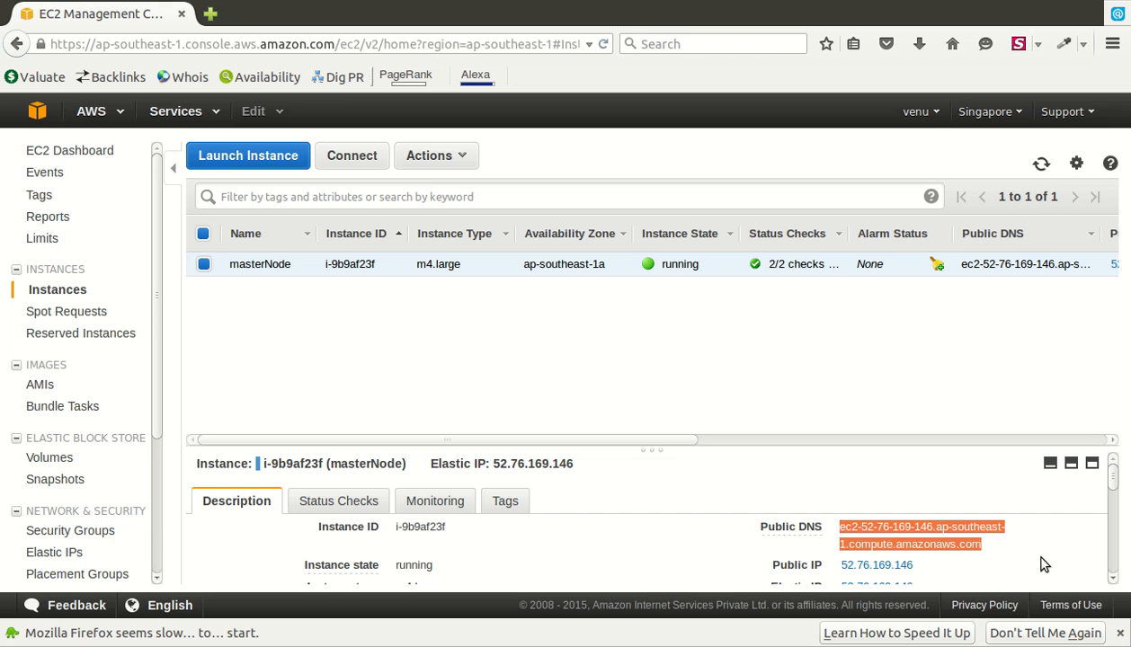
{"action": "key", "text": "alt+Tab"}
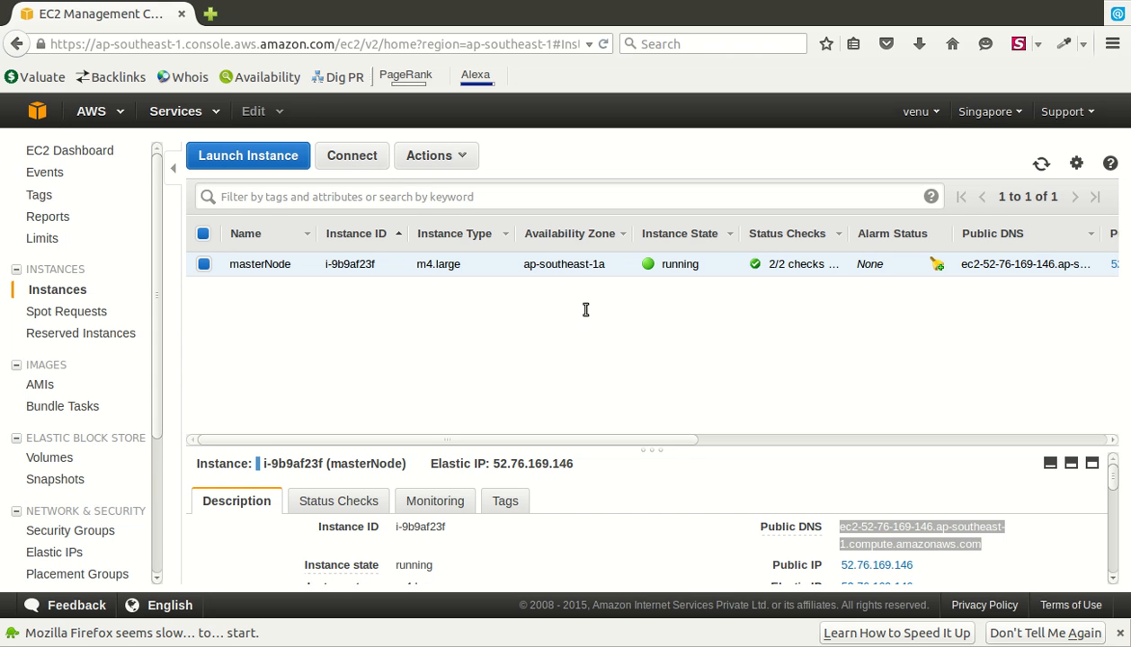
{"action": "left_click", "coordinate": [319, 374]}
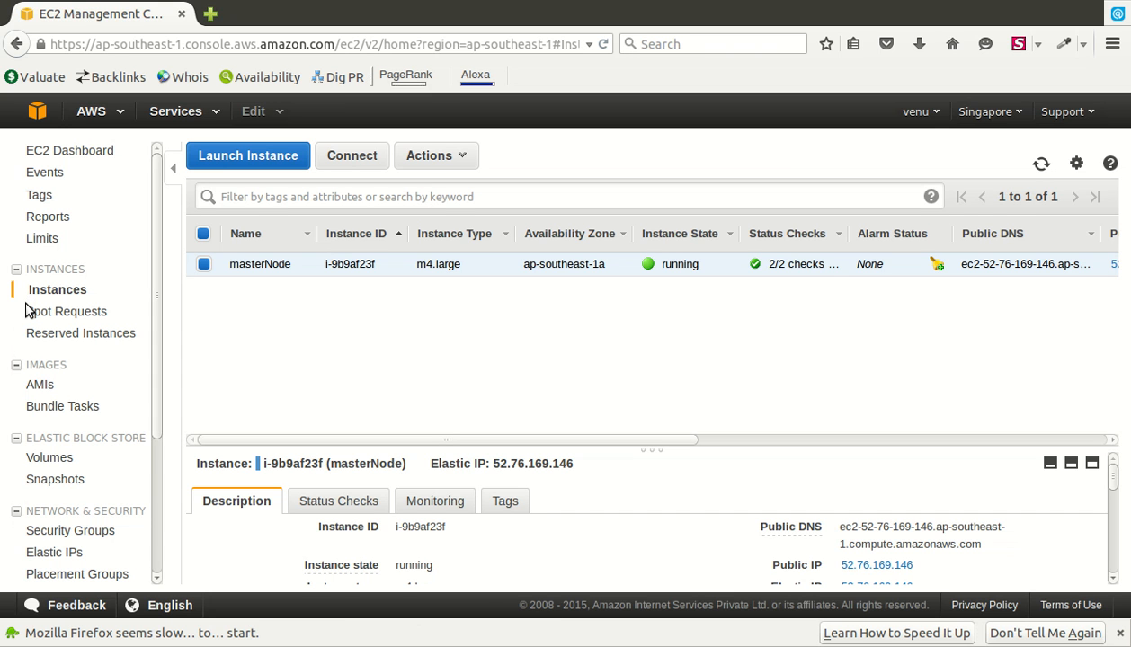
- Search Google for 'ambari rhel7 repository' in a new tab and open the Hortonworks RHEL 7 docs
{"action": "key", "text": "ctrl+t"}
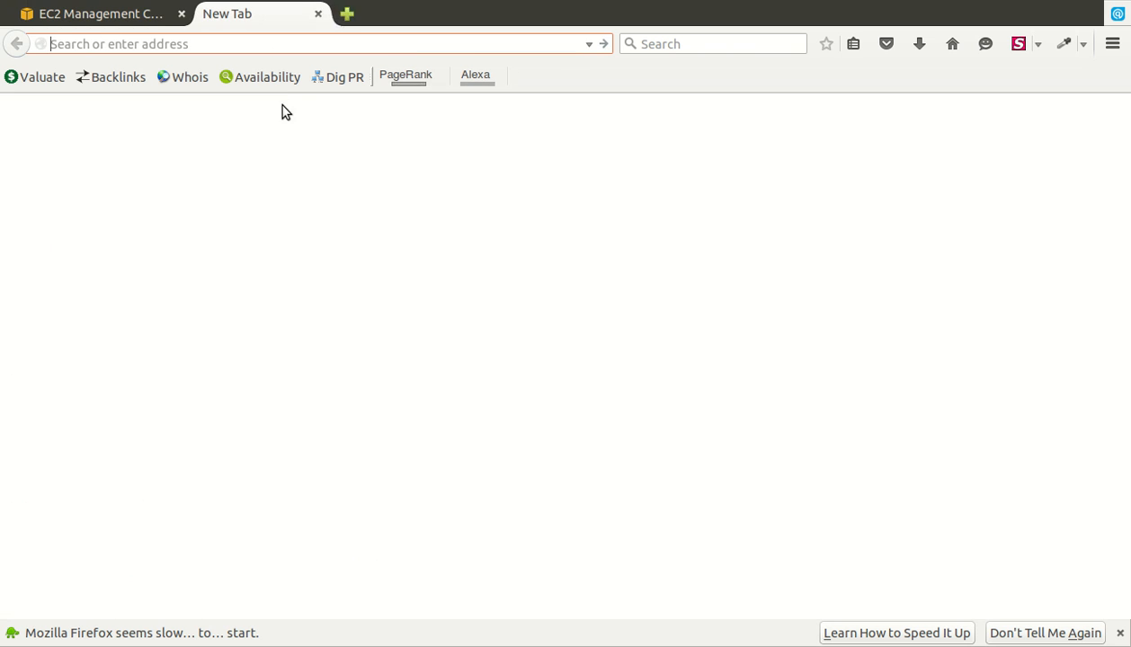
{"action": "left_click", "coordinate": [455, 225]}
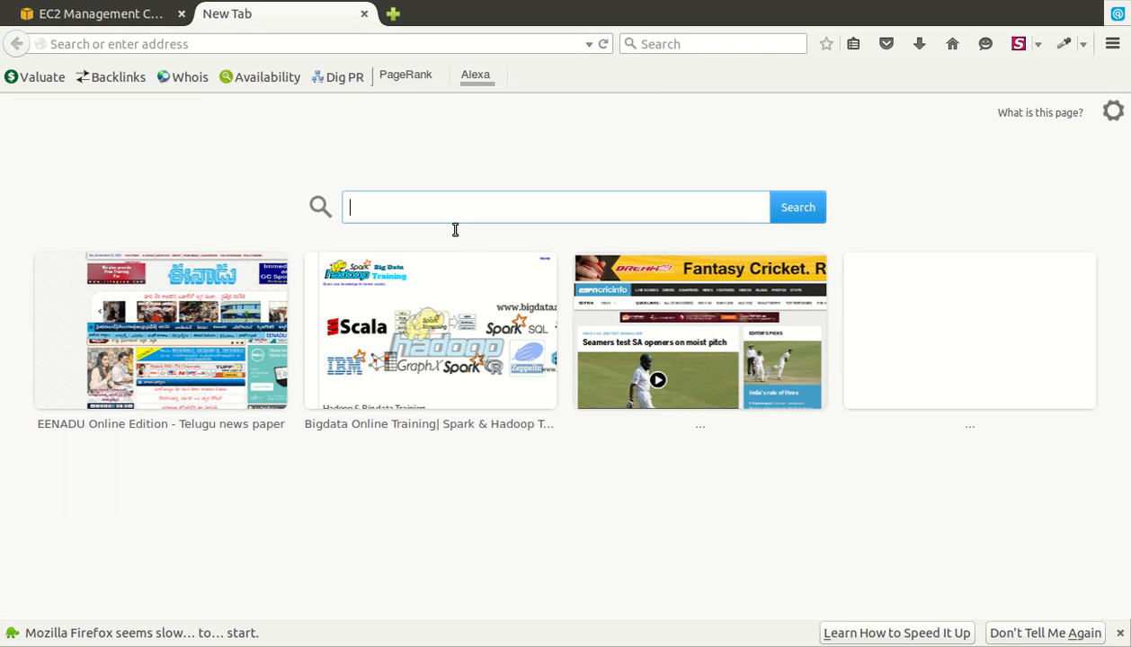
{"action": "type", "text": "r"}
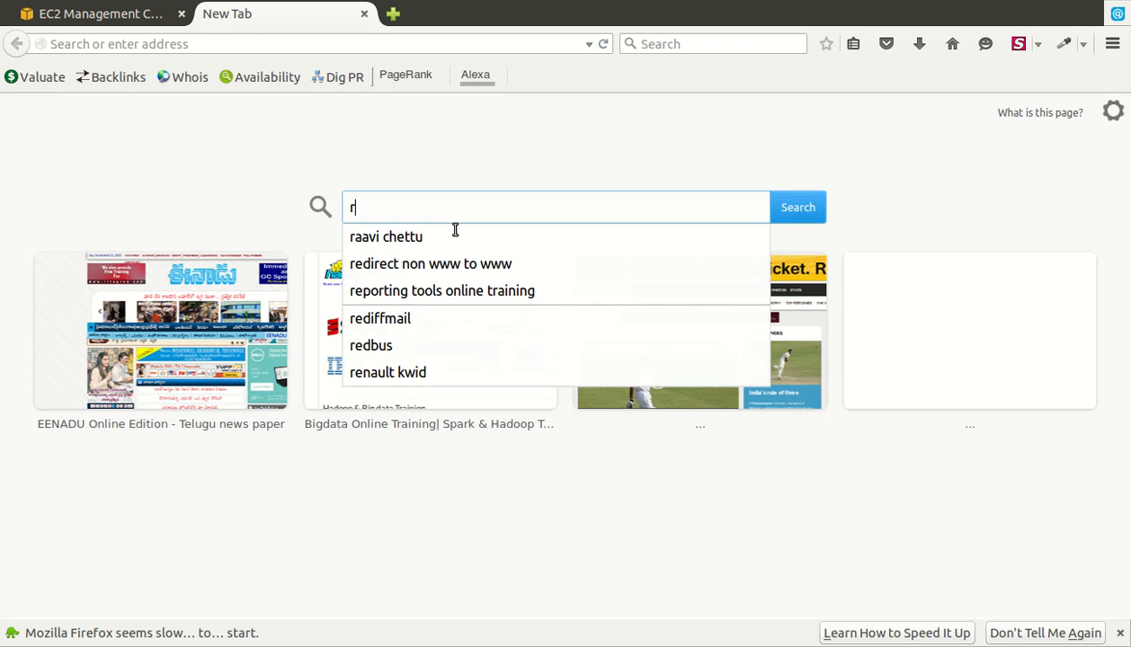
{"action": "type", "text": "hel"}
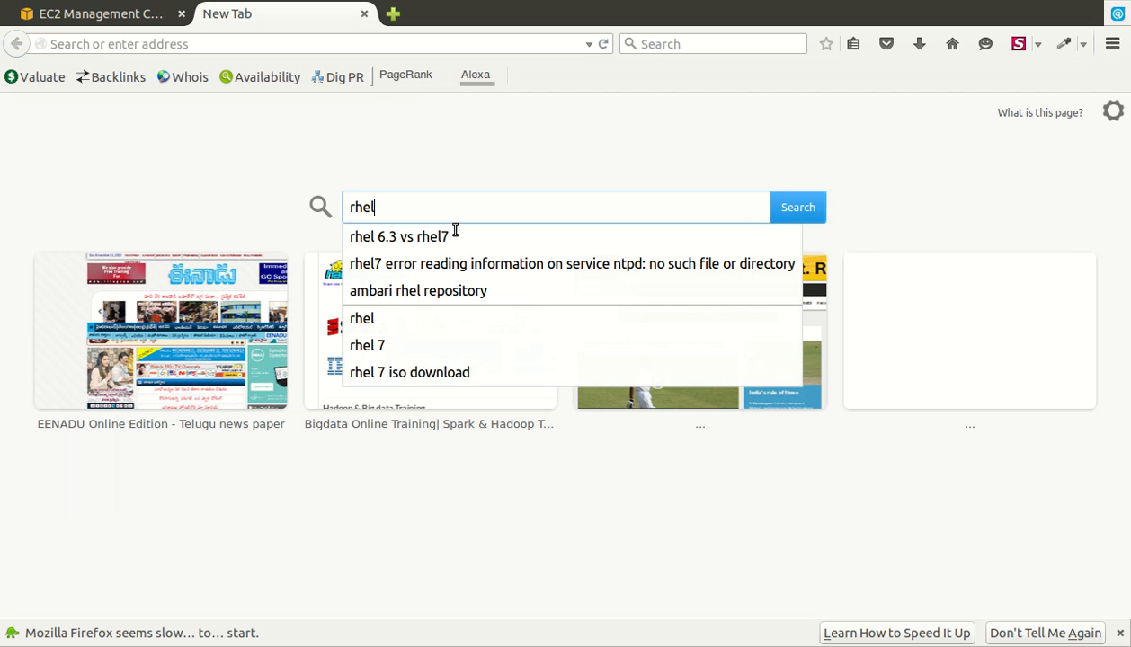
{"action": "type", "text": " 7 rhel r"}
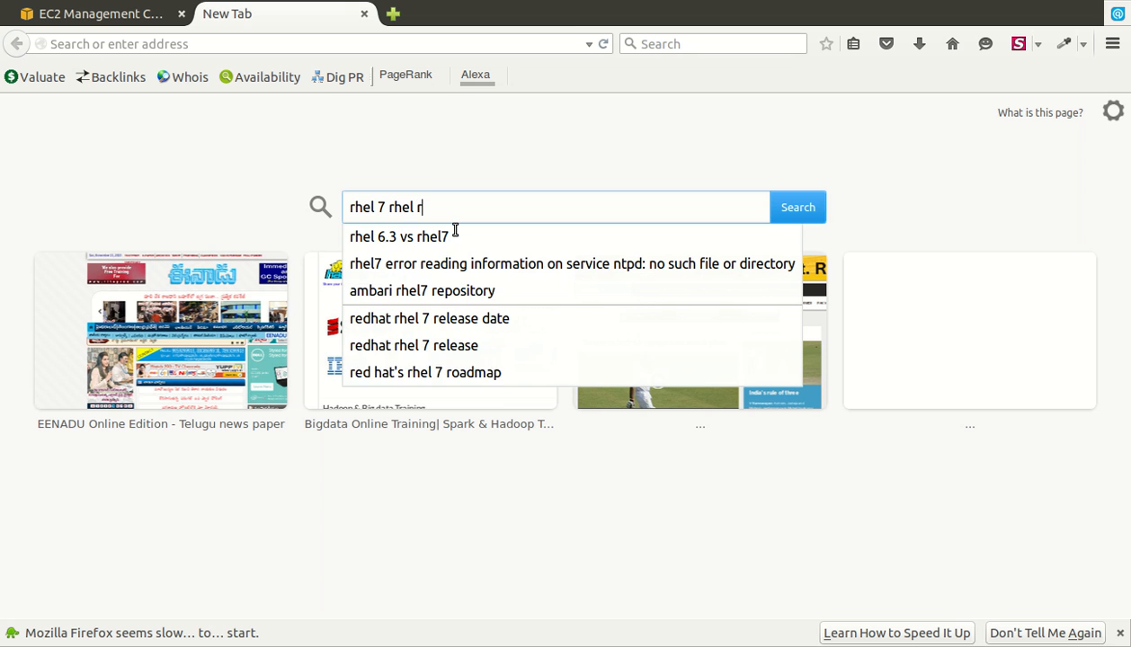
{"action": "type", "text": "e"}
{"action": "key", "text": "Down"}
{"action": "key", "text": "Down"}
{"action": "key", "text": "Return"}
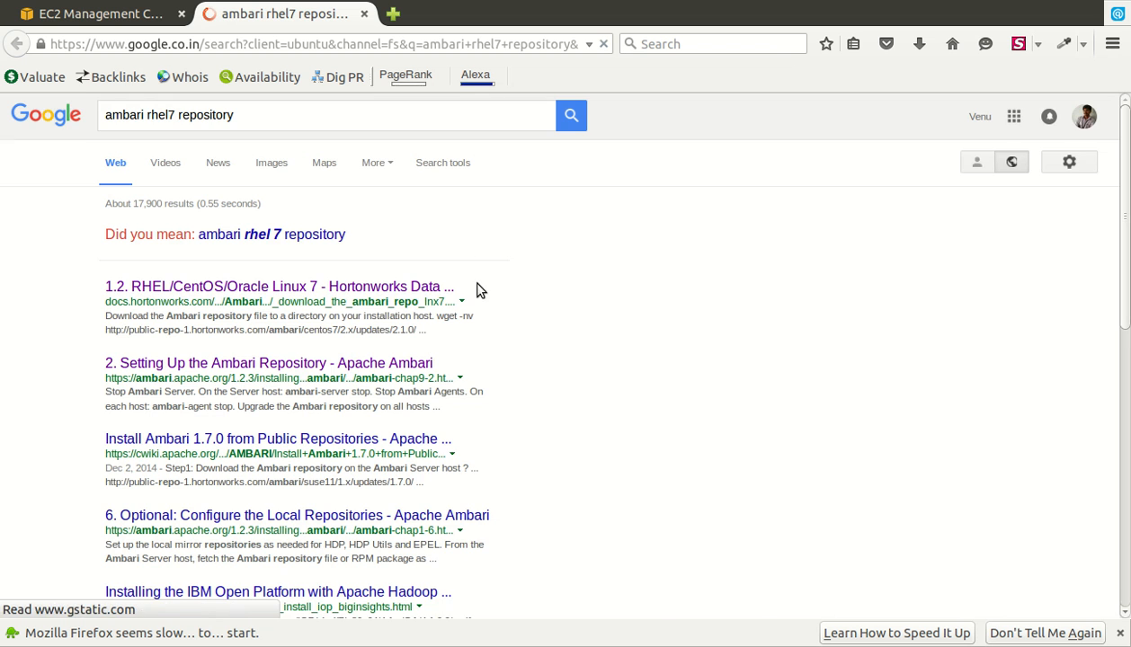
{"action": "left_click", "coordinate": [397, 309]}
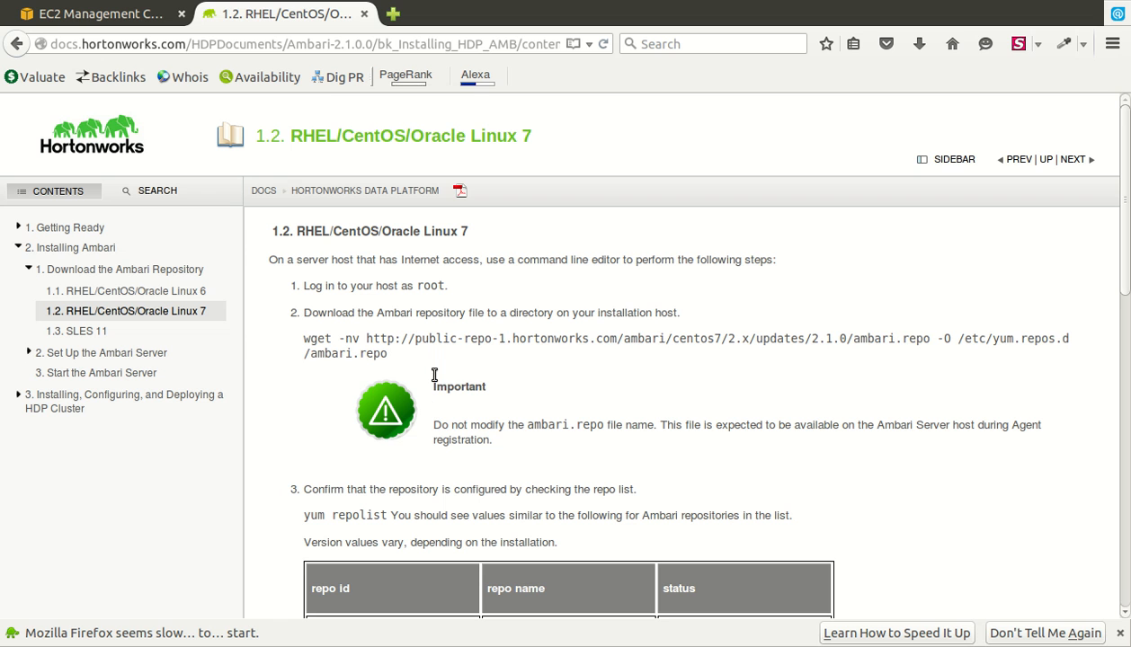
- Select the wget download URL and the /etc/yum.repos.d path on the RHEL 7 Ambari page
{"action": "left_click_drag", "start_coordinate": [361, 339], "coordinate": [890, 342]}
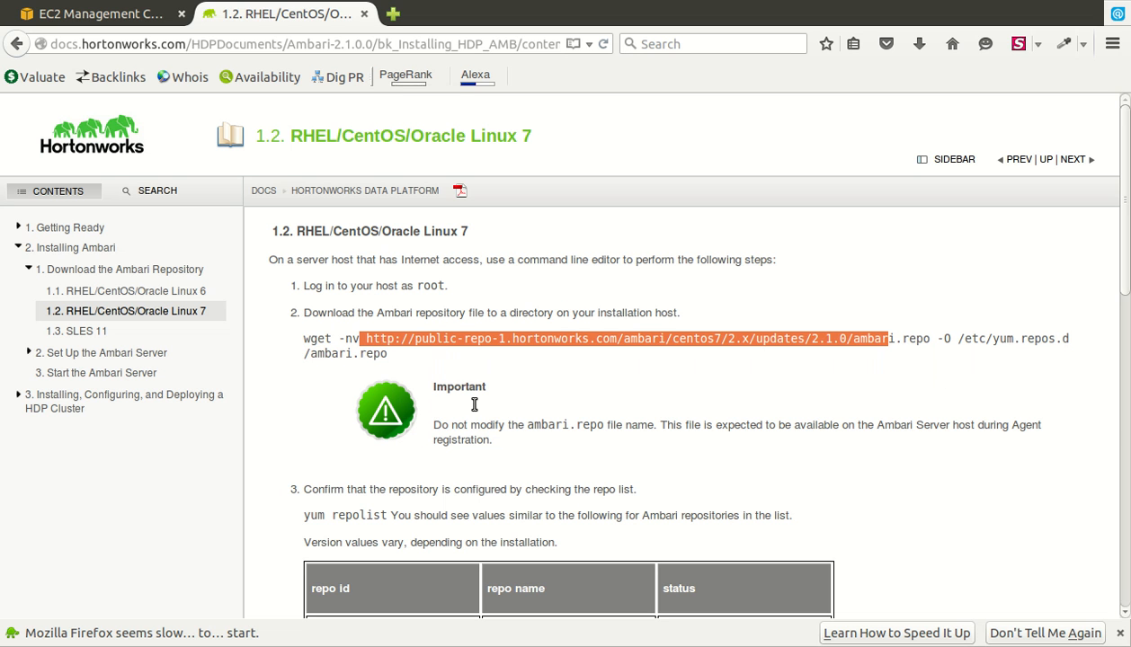
{"action": "left_click", "coordinate": [447, 360]}
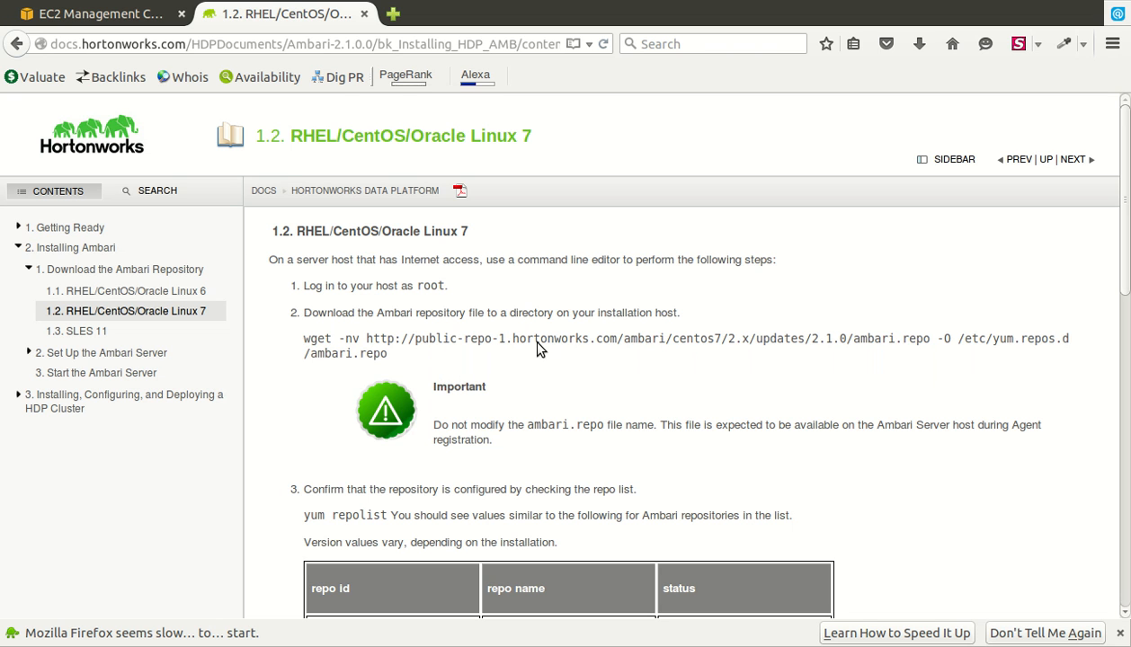
{"action": "double_click", "coordinate": [1032, 364]}
{"action": "left_click", "coordinate": [1065, 366]}
{"action": "double_click", "coordinate": [1002, 364]}
- Switch away and back to the RHEL 7 docs page, then start another browser tab
{"action": "key", "text": "alt+Tab"}
{"action": "key", "text": "alt+Tab"}
{"action": "key", "text": "alt+Tab"}
{"action": "left_click", "coordinate": [38, 311]}
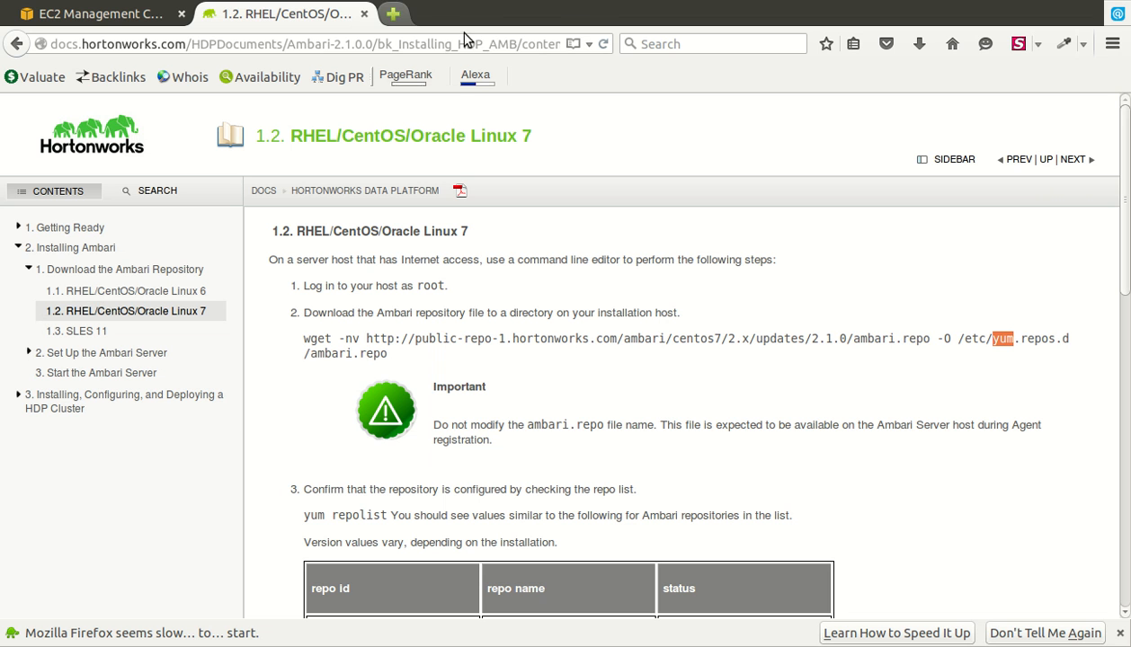
{"action": "left_click", "coordinate": [393, 13]}
- Search 'mysql installation rhel' for the Rackspace MySQL-on-Red-Hat guide, then return to the EC2 console
{"action": "left_click", "coordinate": [478, 226]}
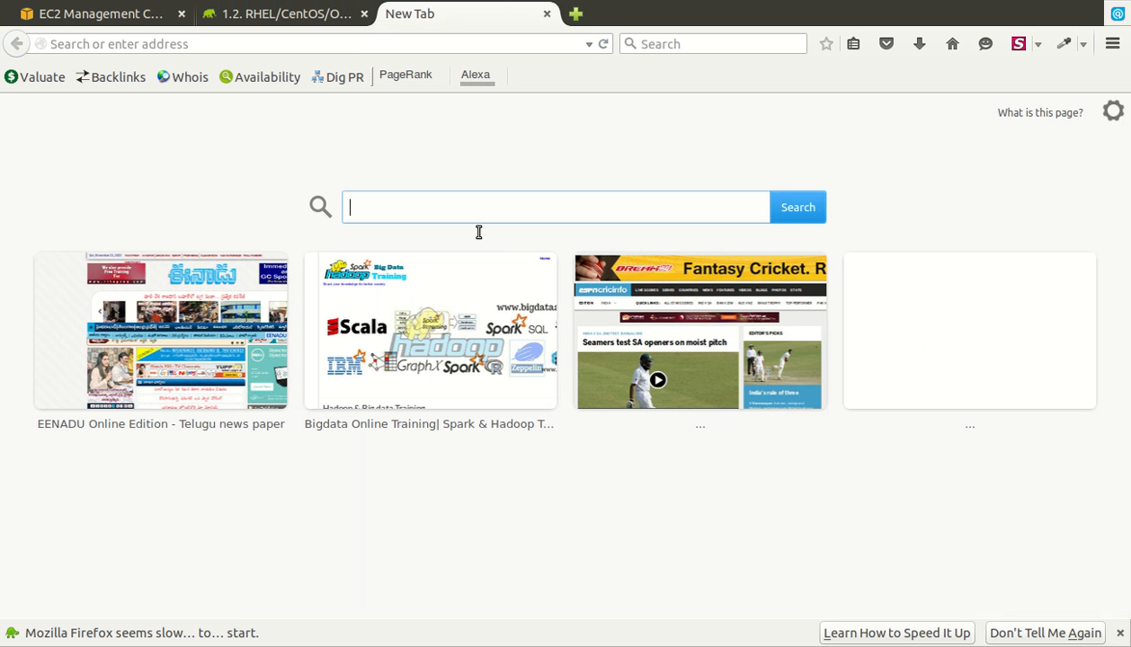
{"action": "type", "text": "mysql"}
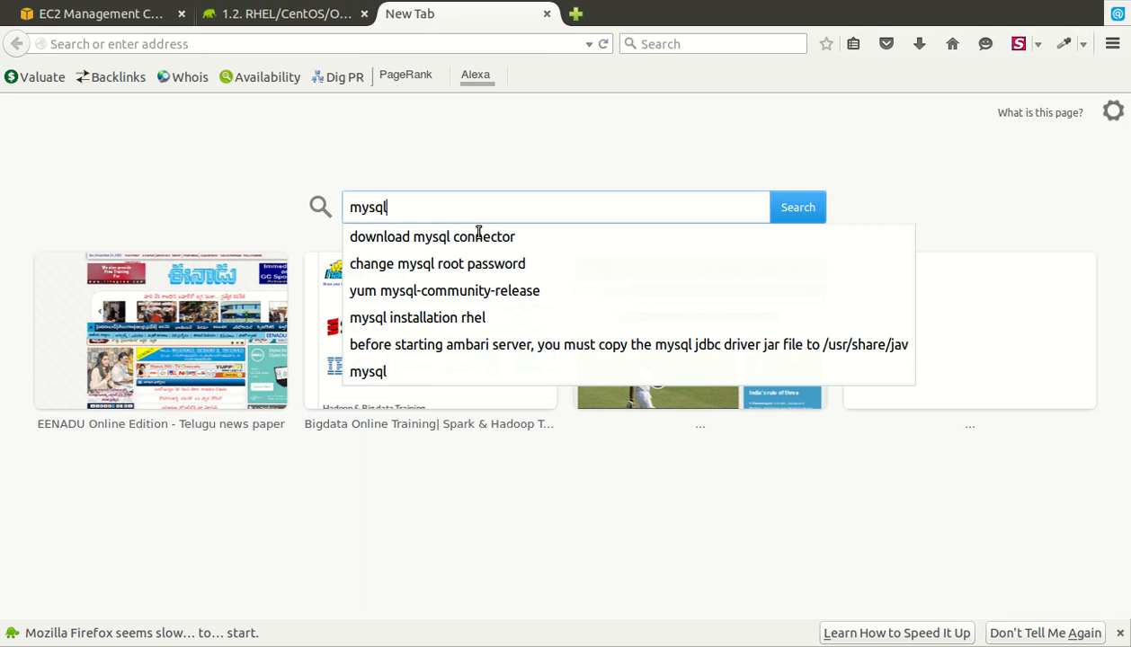
{"action": "key", "text": "Down"}
{"action": "key", "text": "Down"}
{"action": "key", "text": "Down"}
{"action": "key", "text": "Down"}
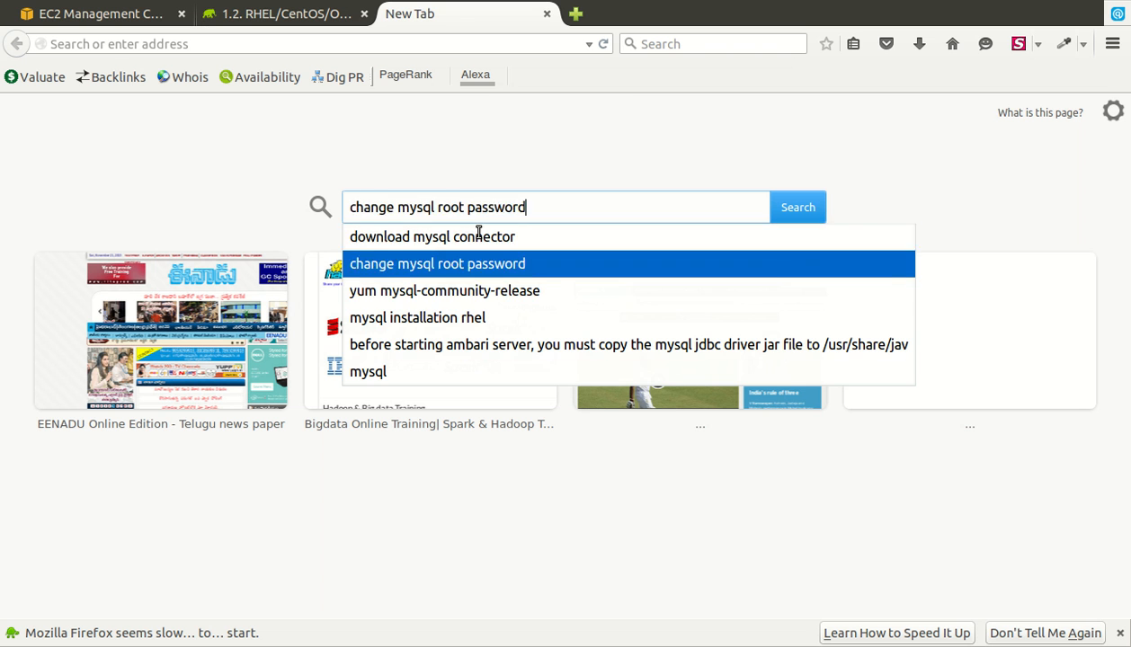
{"action": "key", "text": "Return"}
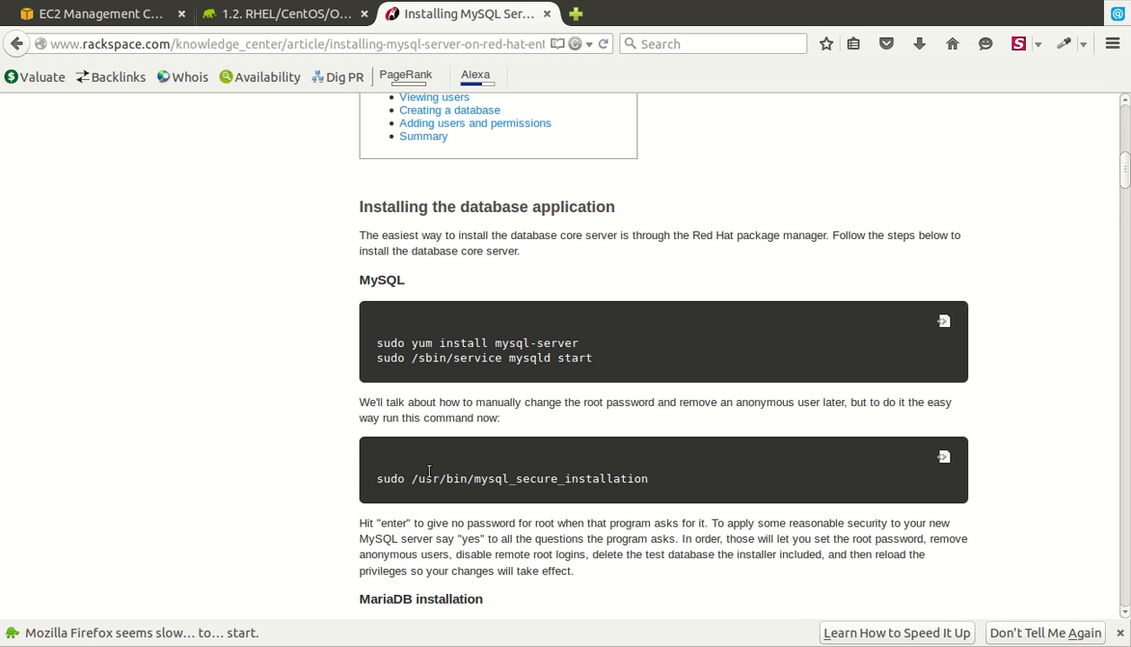
{"action": "left_click", "coordinate": [177, 25]}
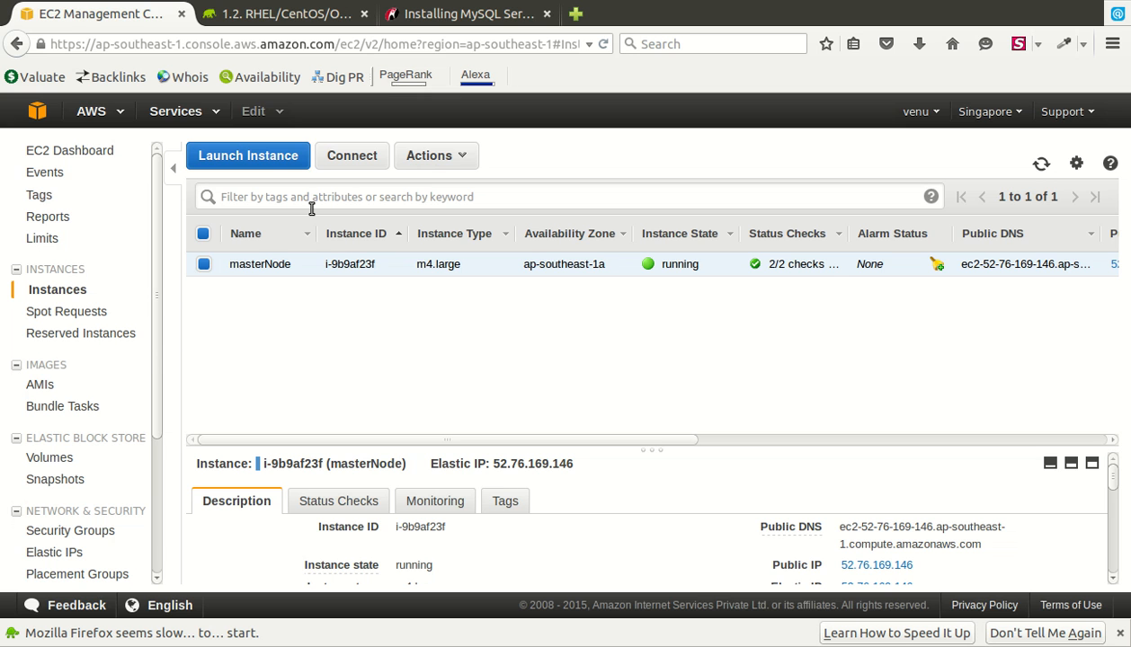
- Load Ambari in a new tab at the master node's public DNS on port 8080
{"action": "key", "text": "ctrl+t"}
{"action": "type", "text": "ec2-52-76-169-146.ap-southeast-1.compute.amazonaws.com"}
{"action": "type", "text": ":"}
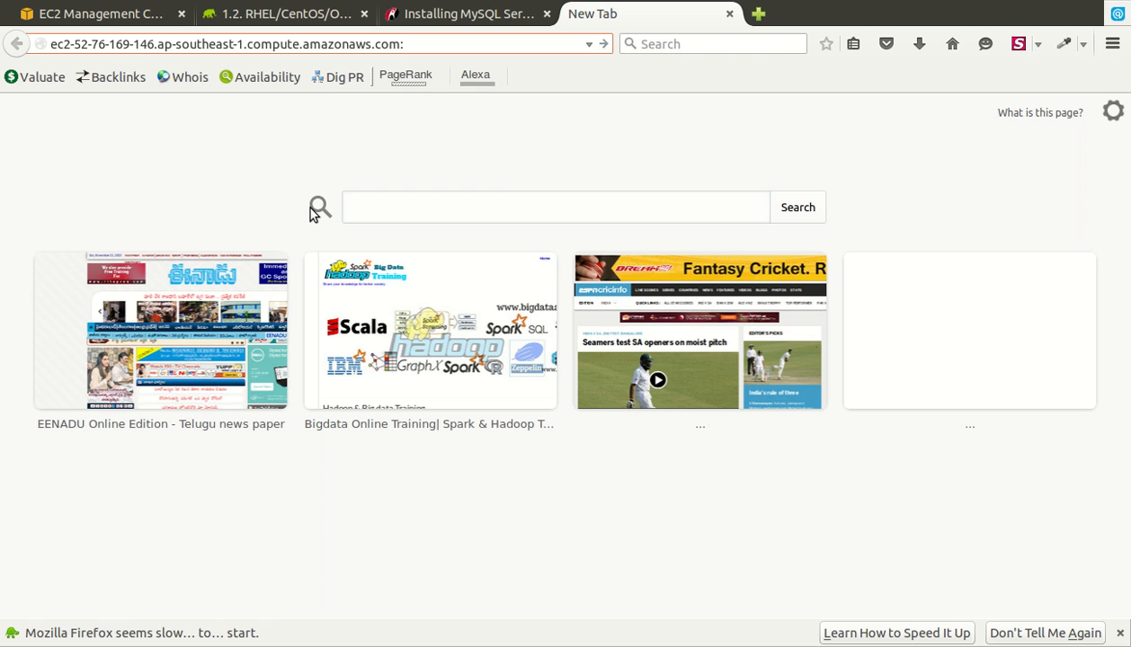
{"action": "type", "text": "8080"}
{"action": "key", "text": "Return"}
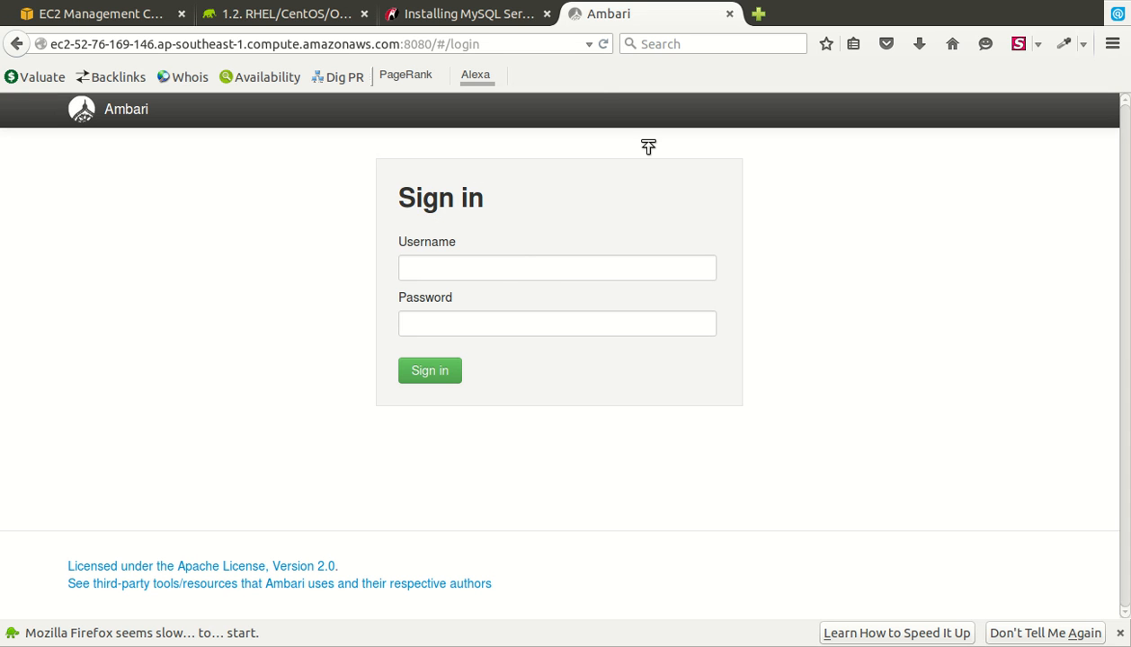
- Find and select the masterNode's private IP 10.0.0.28 in the EC2 Description panel
{"action": "left_click", "coordinate": [155, 18]}
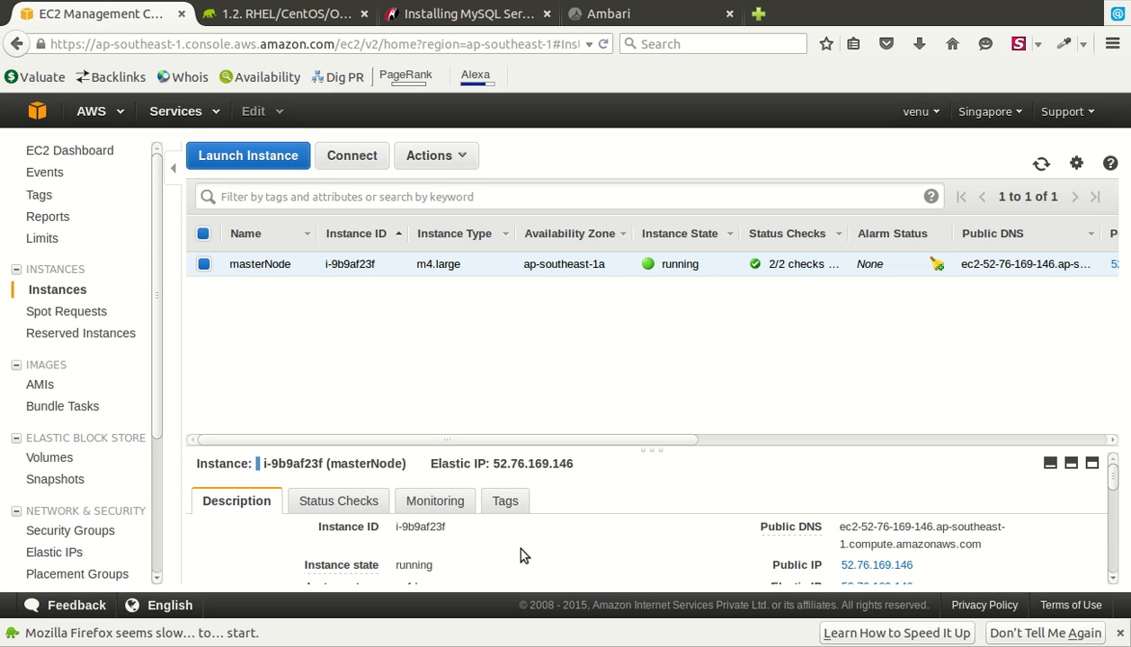
{"action": "scroll", "coordinate": [519, 555], "scroll_direction": "down", "scroll_amount": 5}
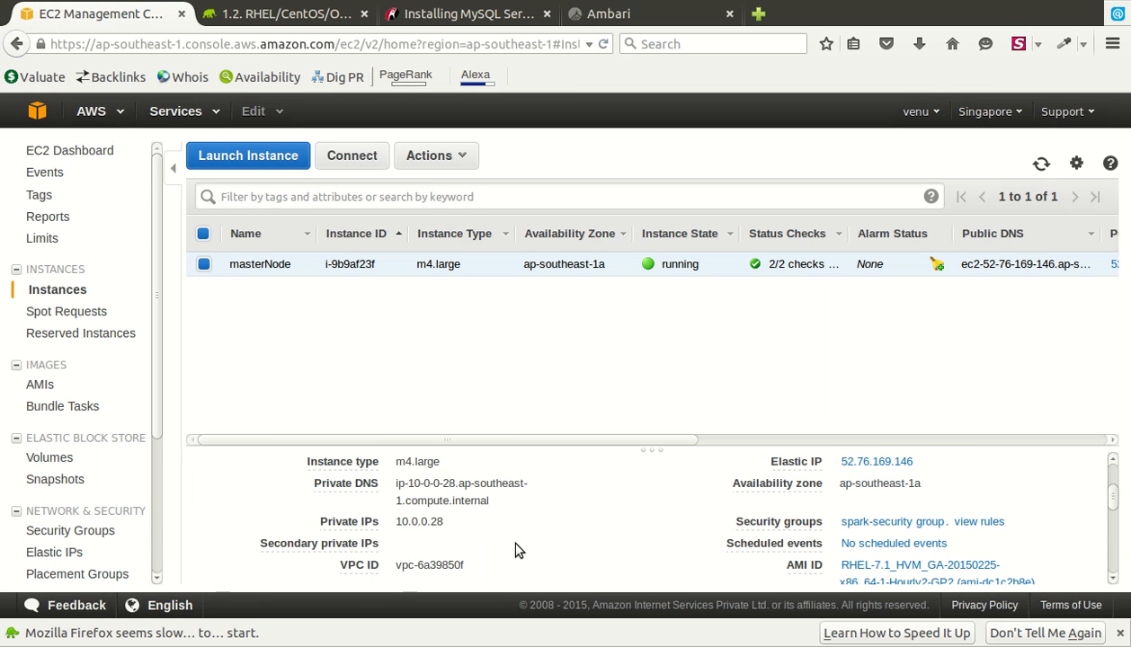
{"action": "left_click_drag", "start_coordinate": [444, 522], "coordinate": [396, 522]}
{"action": "key", "text": "alt+Tab"}
{"action": "key", "text": "alt+Tab"}
{"action": "key", "text": "alt+Tab"}
{"action": "key", "text": "alt+Tab"}
{"action": "left_click", "coordinate": [542, 340]}
{"action": "left_click", "coordinate": [763, 16]}
- Sign in to Ambari with the administrator username and password
{"action": "left_click", "coordinate": [682, 13]}
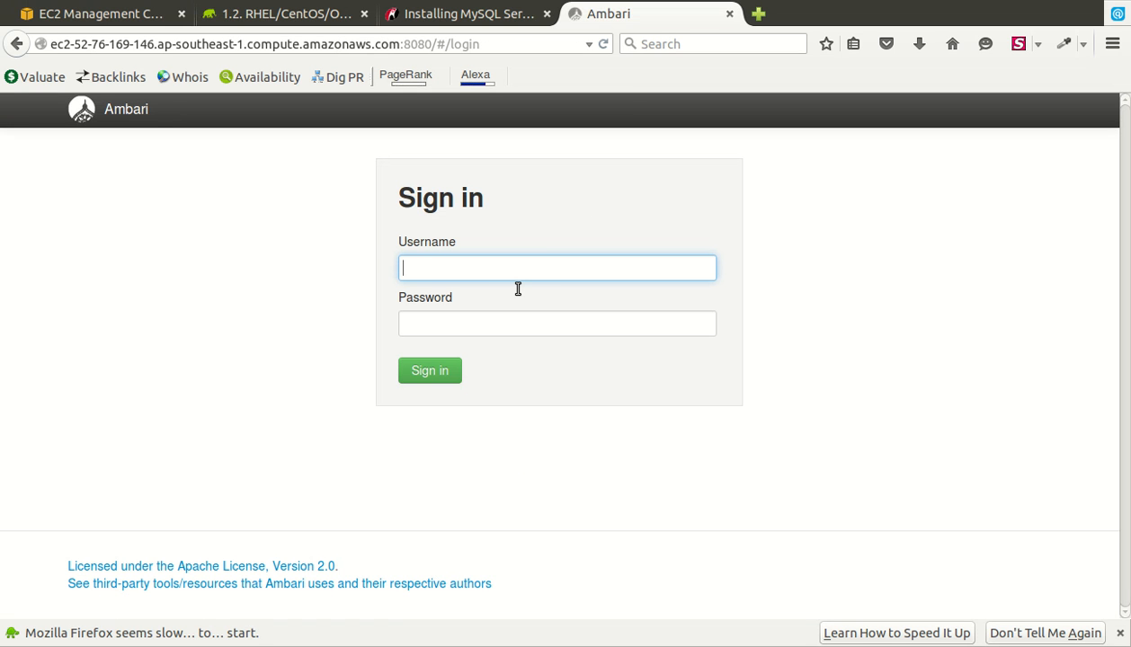
{"action": "type", "text": "admin"}
{"action": "key", "text": "Tab"}
{"action": "type", "text": "admin"}
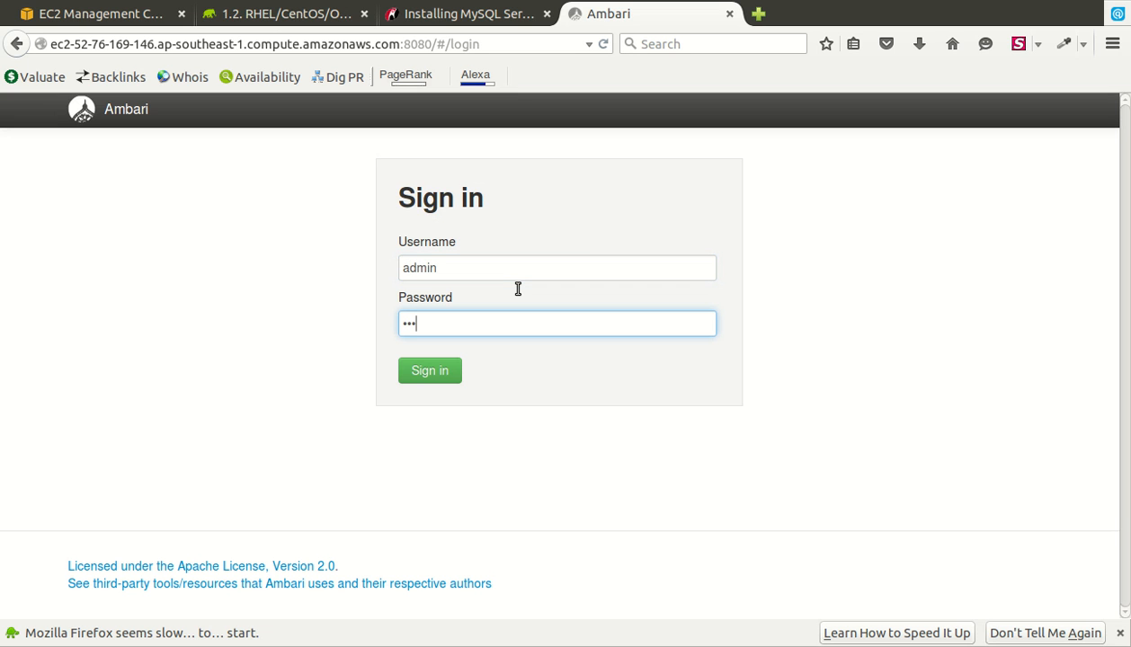
{"action": "key", "text": "Return"}
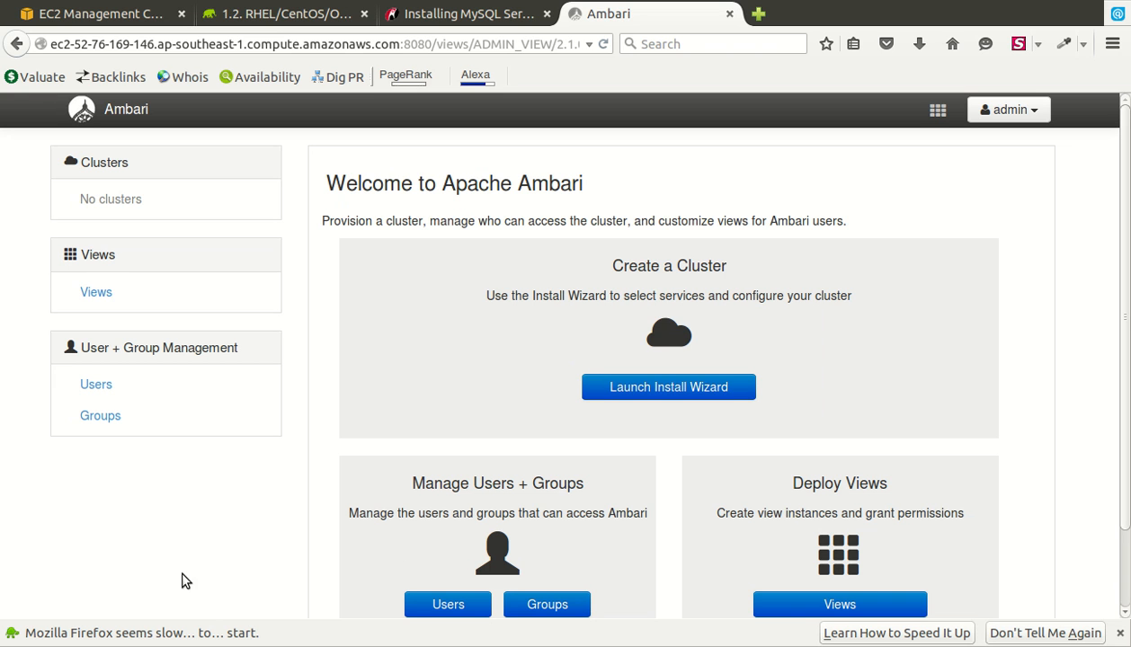
- Launch the install wizard and name the cluster 'hadoopcluster'
{"action": "left_click", "coordinate": [733, 418]}
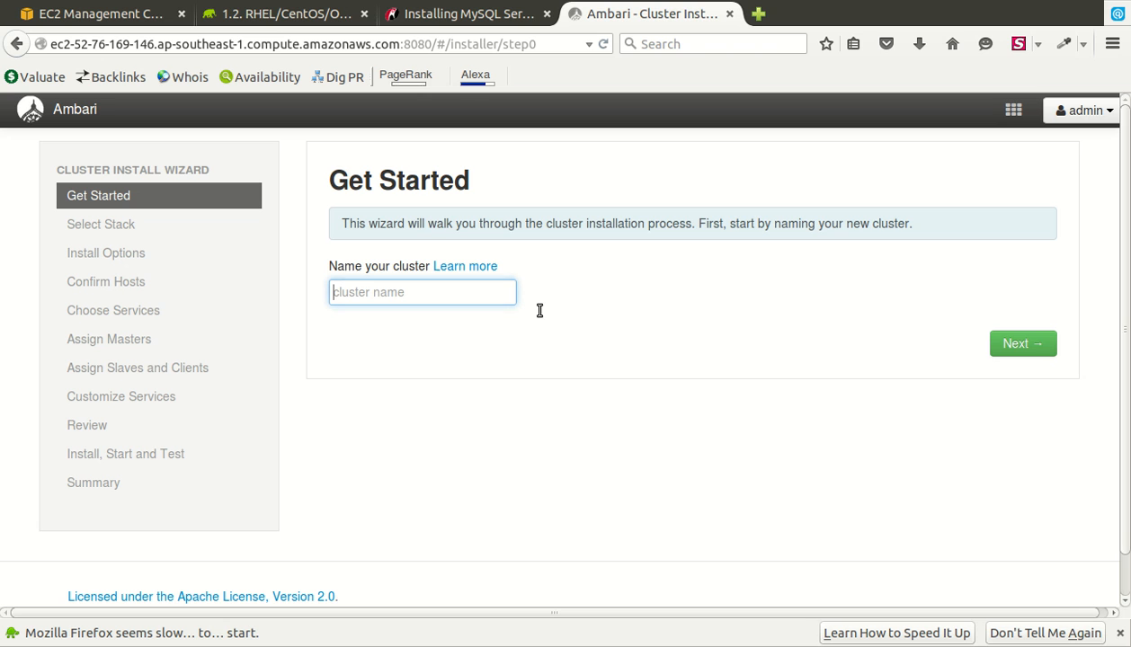
{"action": "type", "text": "hadoop cl"}
{"action": "key", "text": "BackSpace"}
{"action": "key", "text": "BackSpace"}
{"action": "key", "text": "BackSpace"}
{"action": "type", "text": "cluster"}
{"action": "left_click", "coordinate": [1052, 352]}
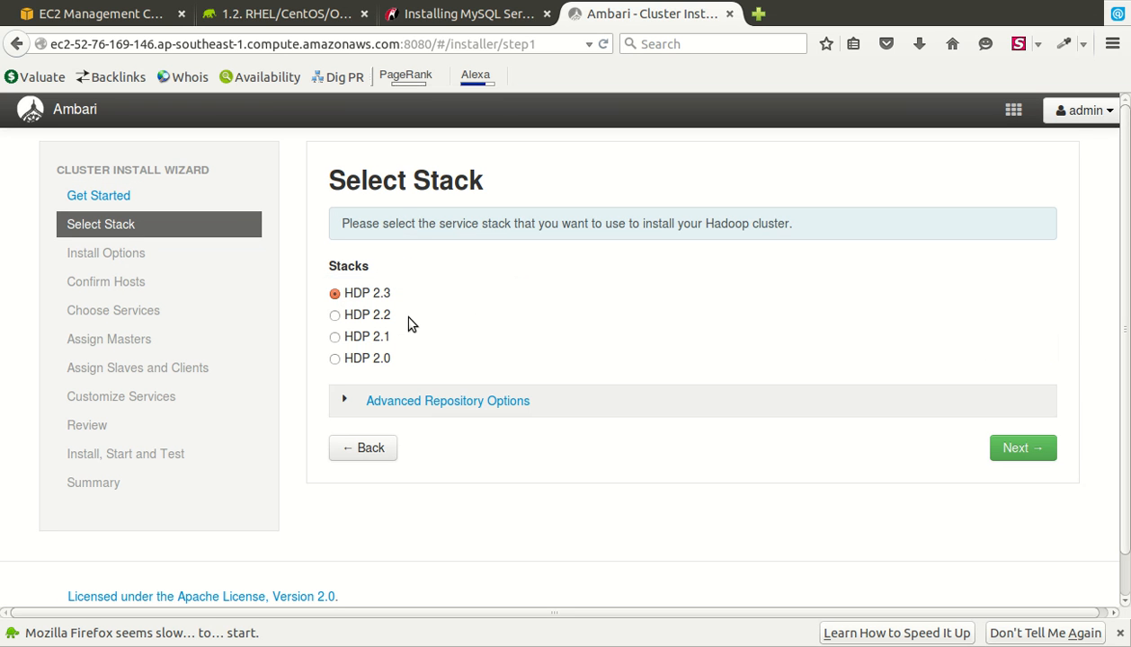
- Disable the suse11 and redhat6 repositories, keeping only redhat7 for HDP 2.3
{"action": "left_click", "coordinate": [397, 415]}
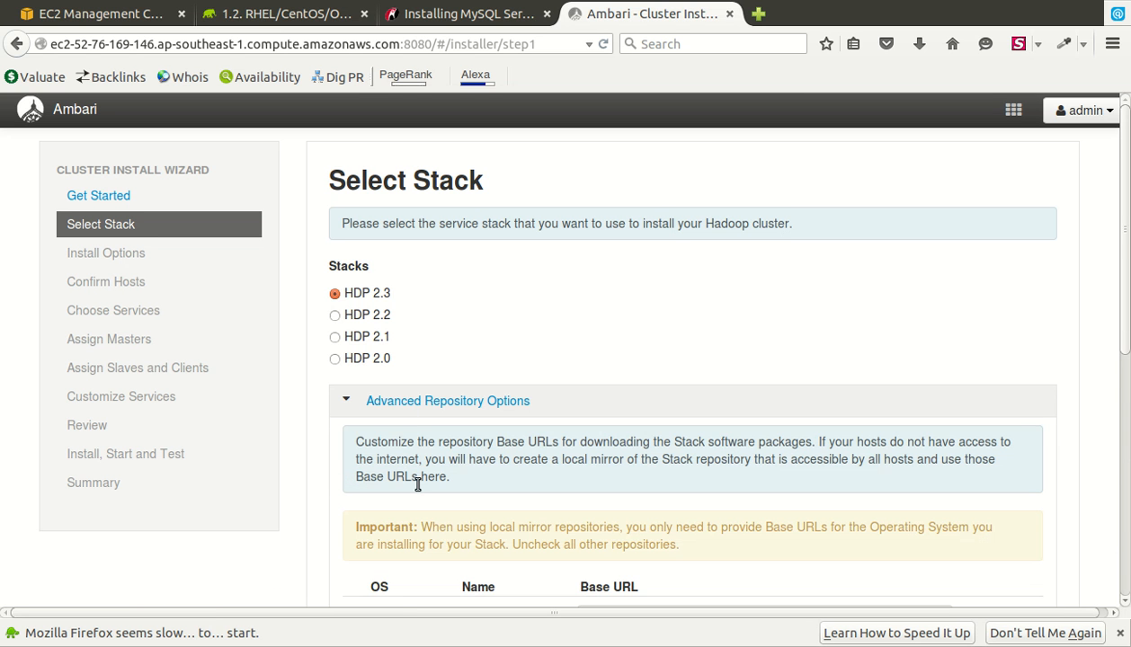
{"action": "scroll", "coordinate": [418, 485], "scroll_direction": "down", "scroll_amount": 5}
{"action": "left_click", "coordinate": [410, 448]}
{"action": "left_click", "coordinate": [408, 300]}
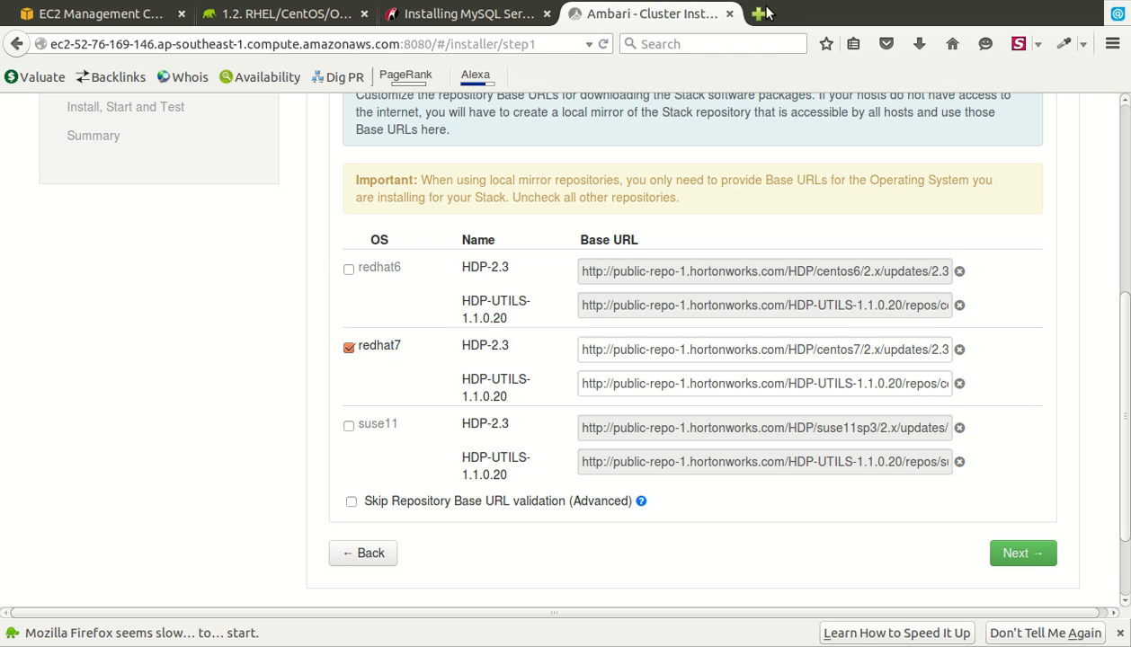
{"action": "left_click", "coordinate": [1055, 566]}
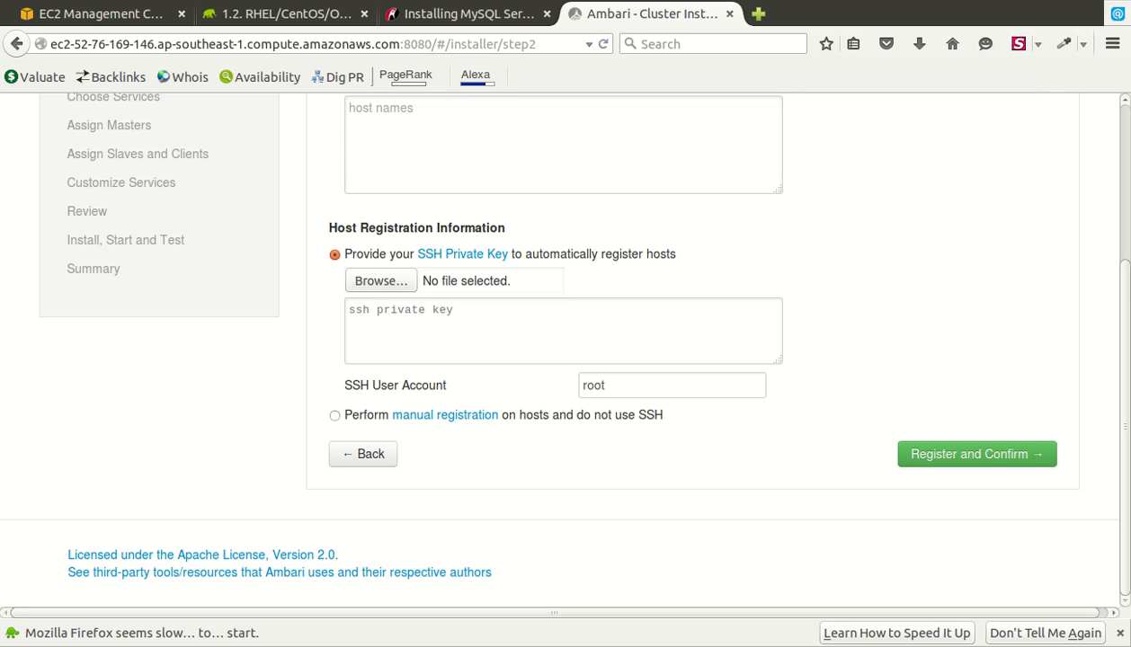
- Register the master's public DNS as target host with the spark-cluster.pem key and SSH user ec2-user
{"action": "scroll", "coordinate": [566, 350], "scroll_direction": "up", "scroll_amount": 5}
{"action": "left_click", "coordinate": [568, 356]}
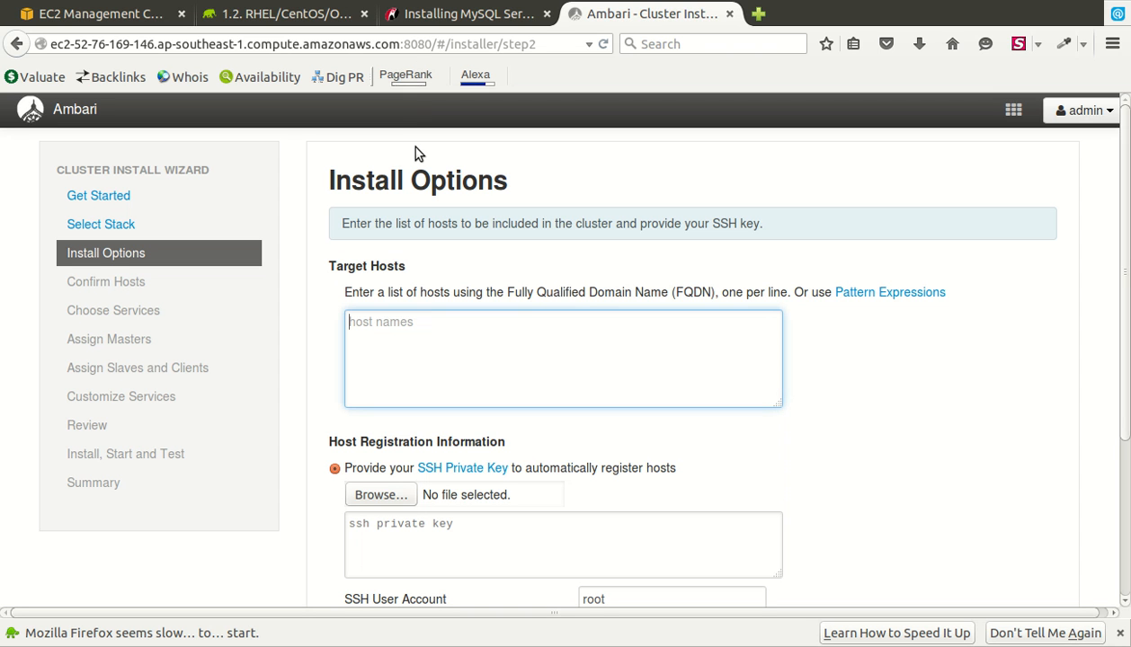
{"action": "type", "text": "ec2-52-76-169-146.ap-southeast-1.compute.amazonaws.com"}
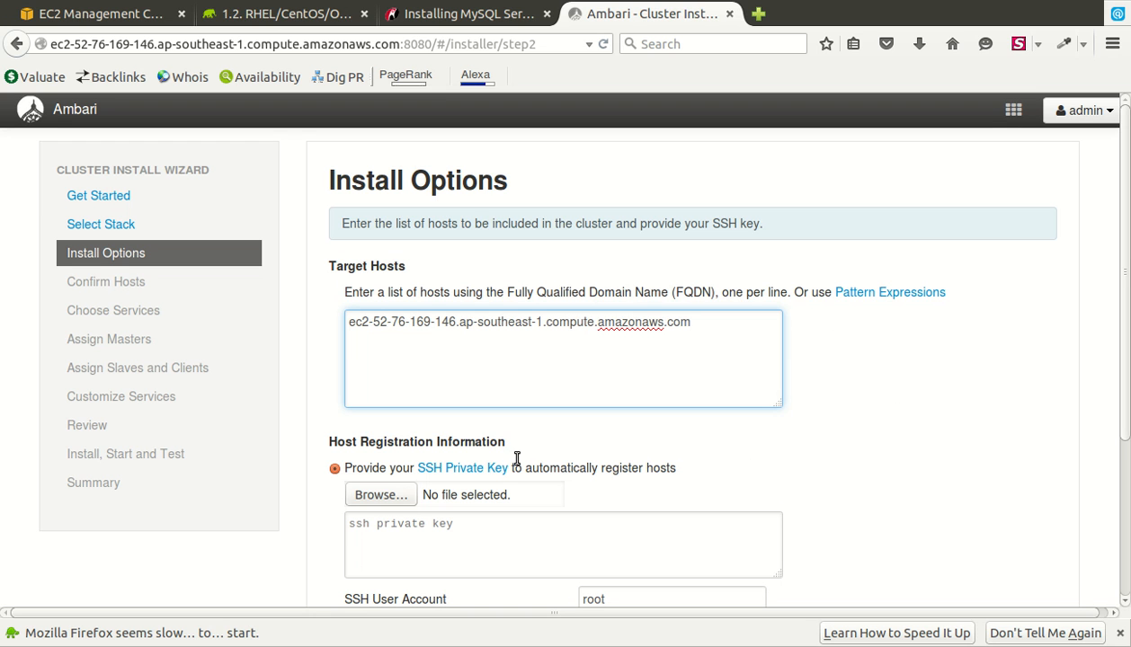
{"action": "left_click", "coordinate": [447, 504]}
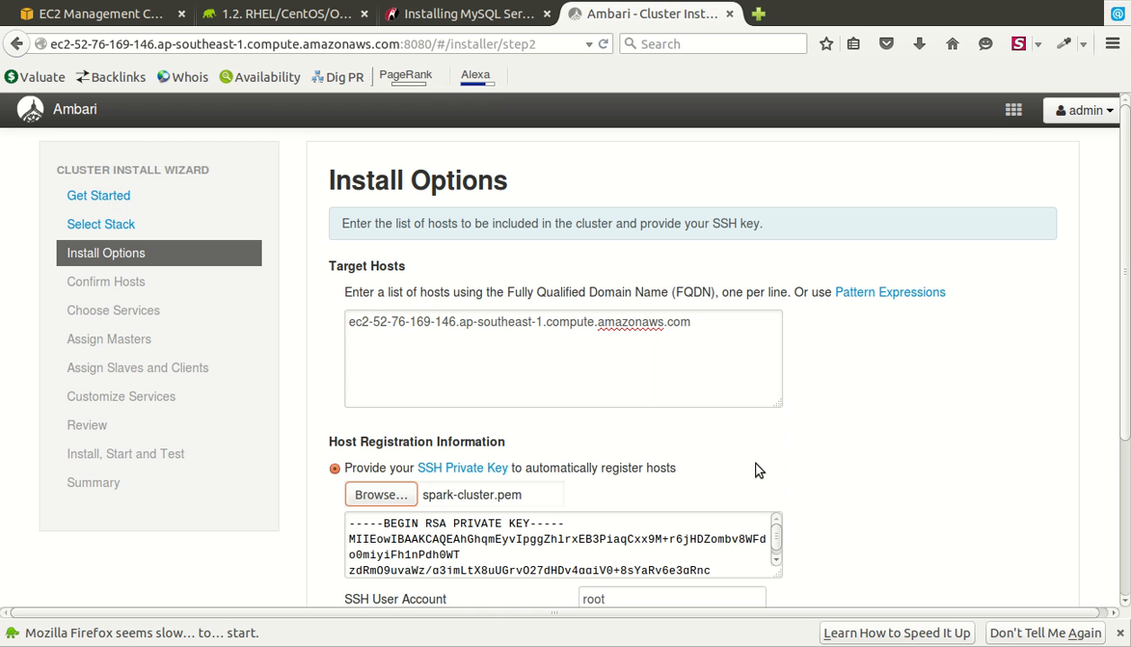
{"action": "left_click", "coordinate": [832, 464]}
{"action": "scroll", "coordinate": [832, 472], "scroll_direction": "down", "scroll_amount": 5}
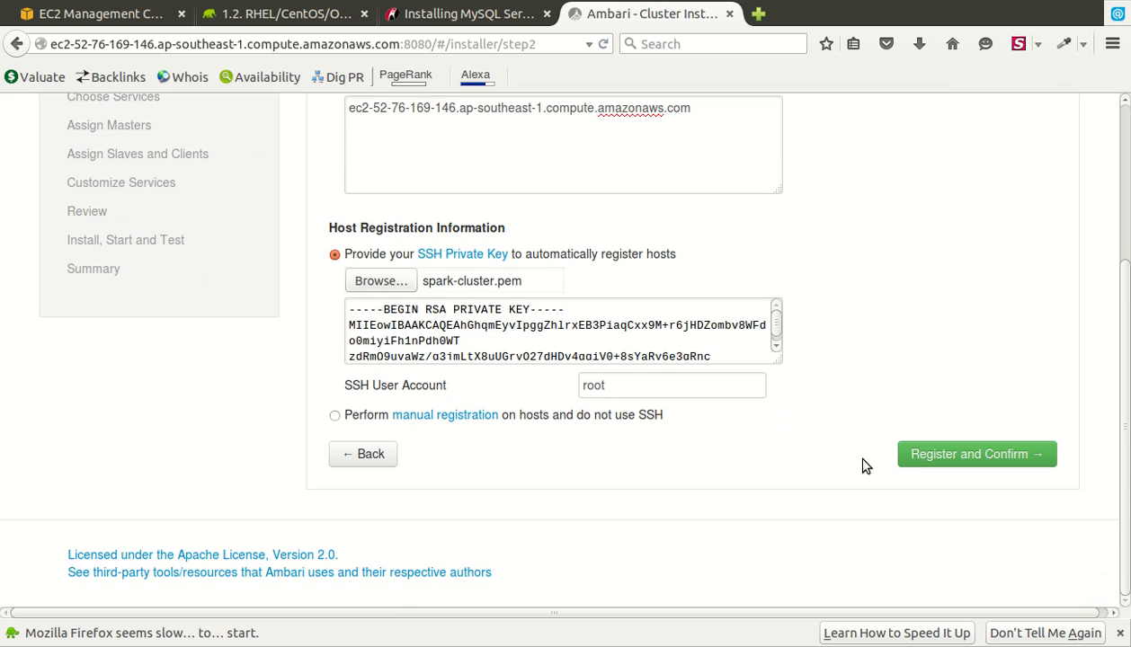
{"action": "key", "text": "Tab"}
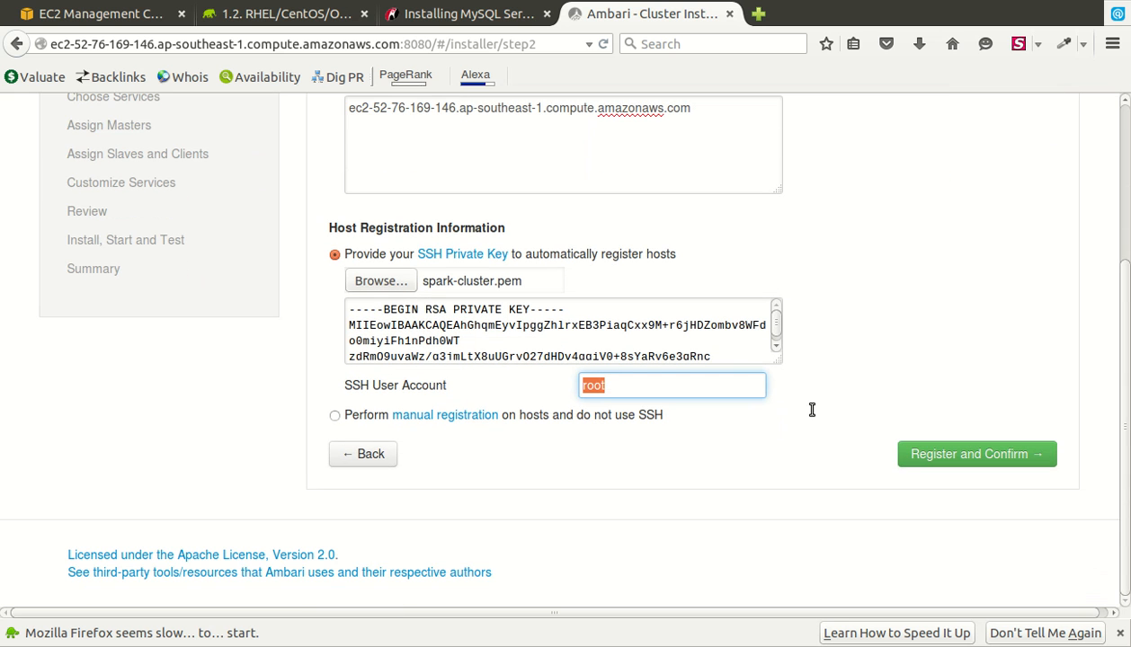
{"action": "type", "text": "ect"}
{"action": "key", "text": "BackSpace"}
{"action": "type", "text": "2-user"}
{"action": "left_click", "coordinate": [1000, 463]}
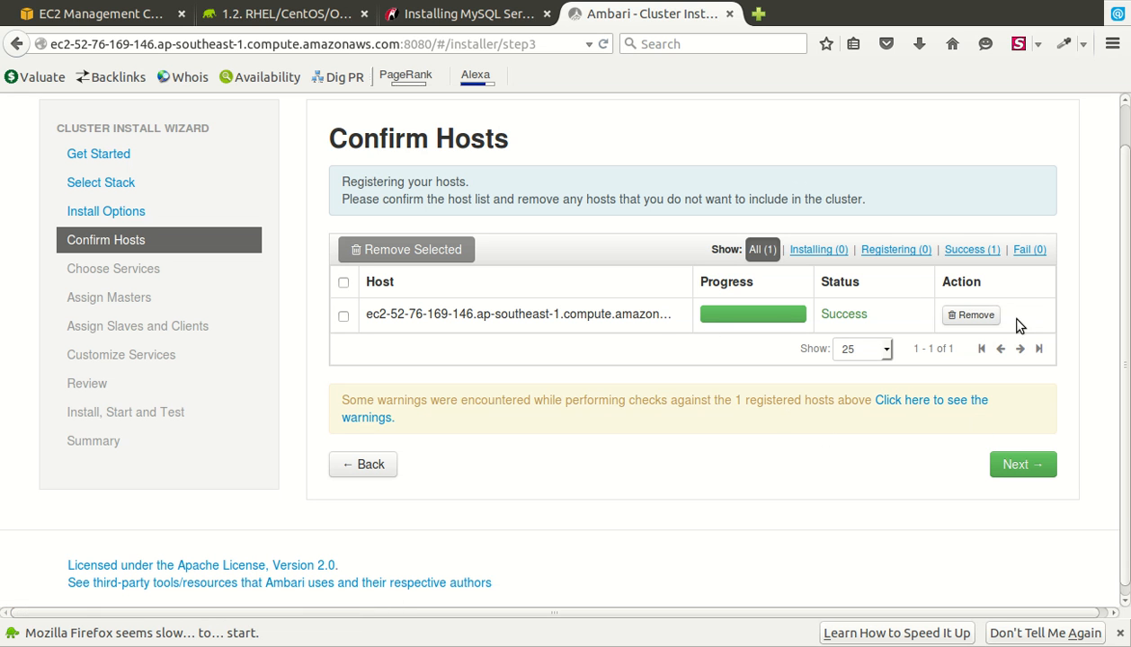
- Review and rerun the host checks, then accept the warnings and continue
{"action": "left_click", "coordinate": [1056, 470]}
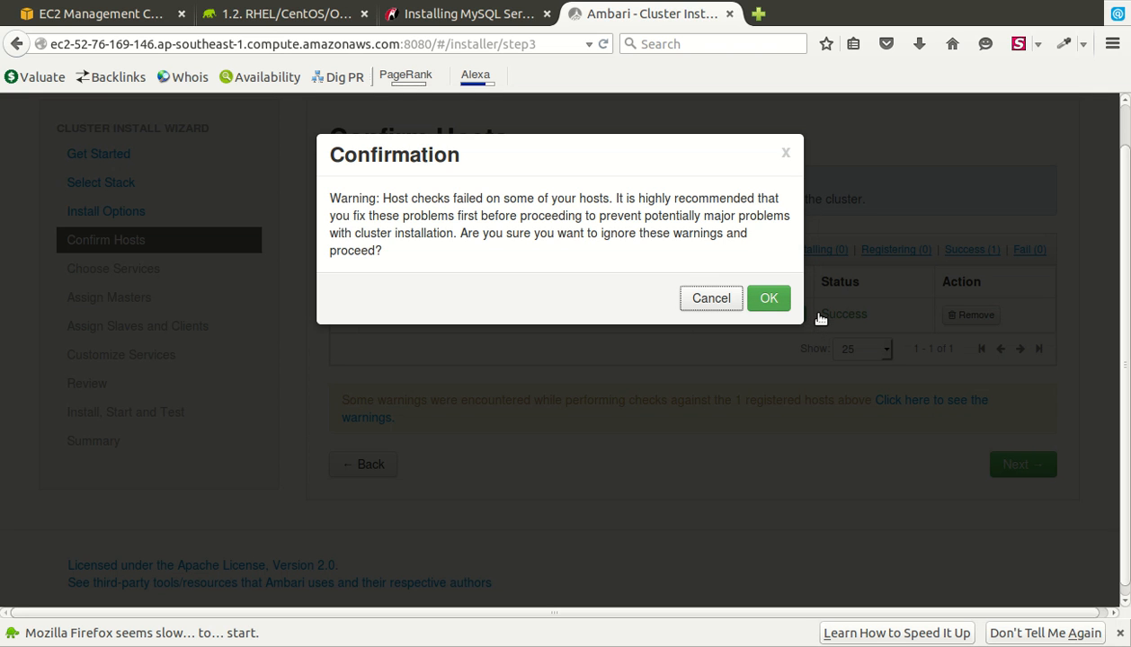
{"action": "left_click", "coordinate": [719, 300]}
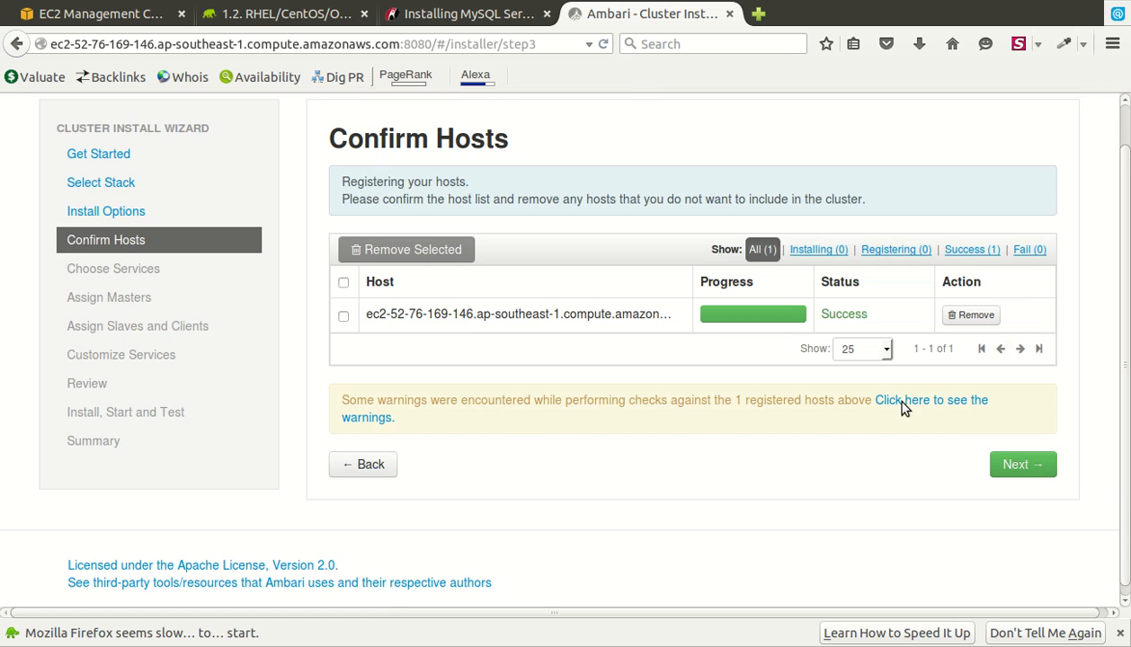
{"action": "left_click", "coordinate": [956, 429]}
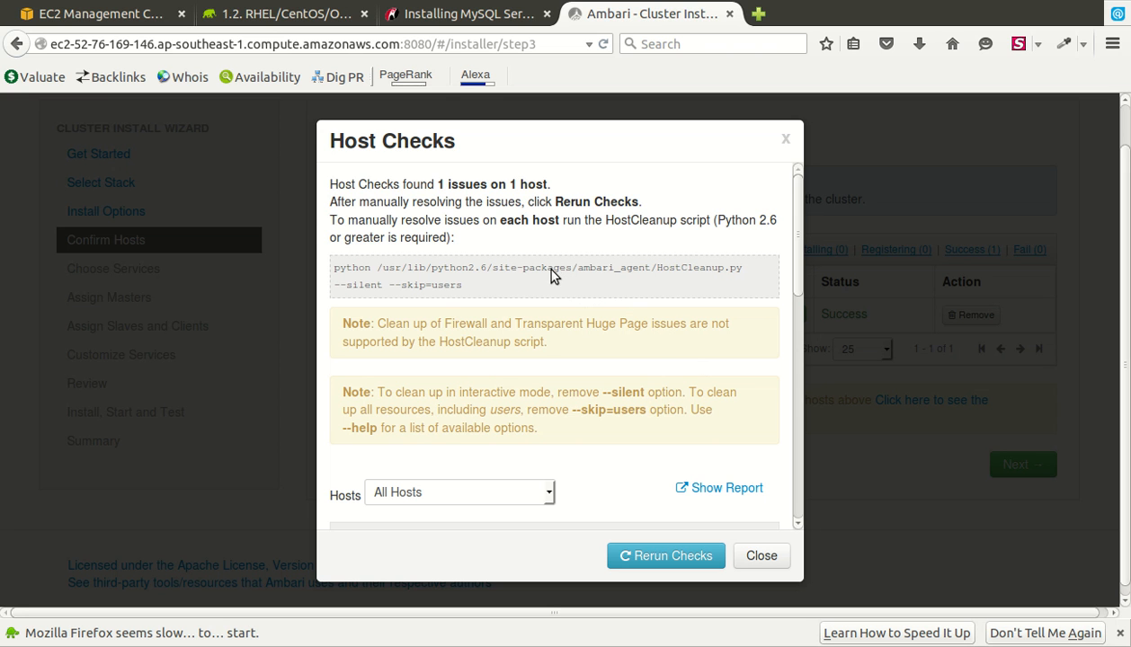
{"action": "left_click", "coordinate": [692, 562]}
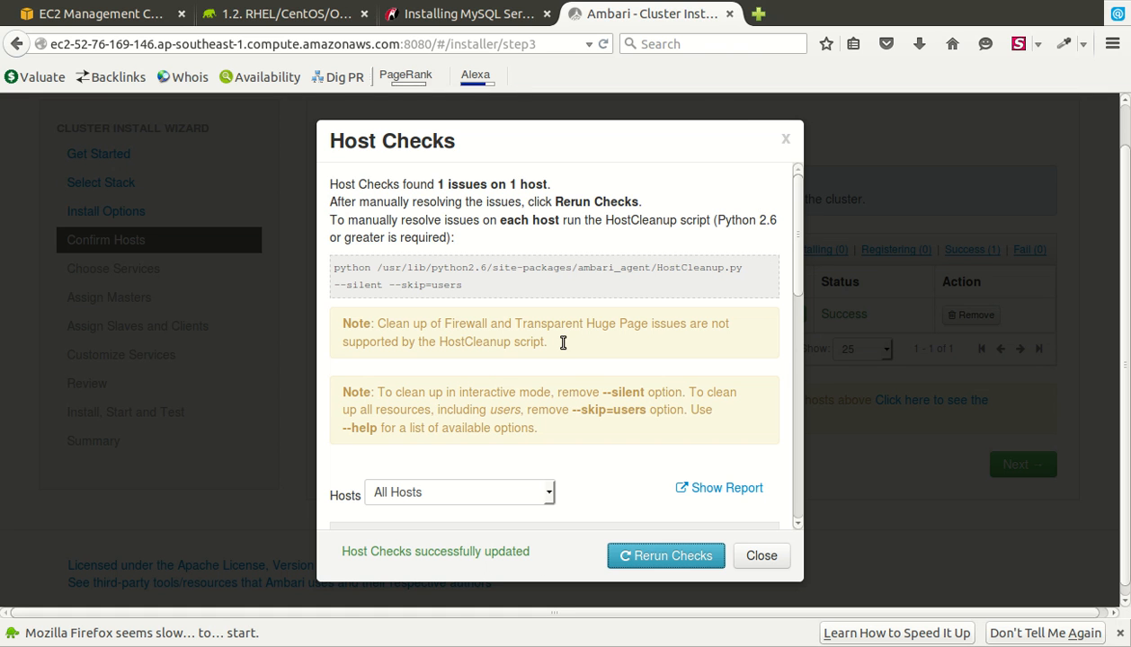
{"action": "left_click", "coordinate": [787, 565]}
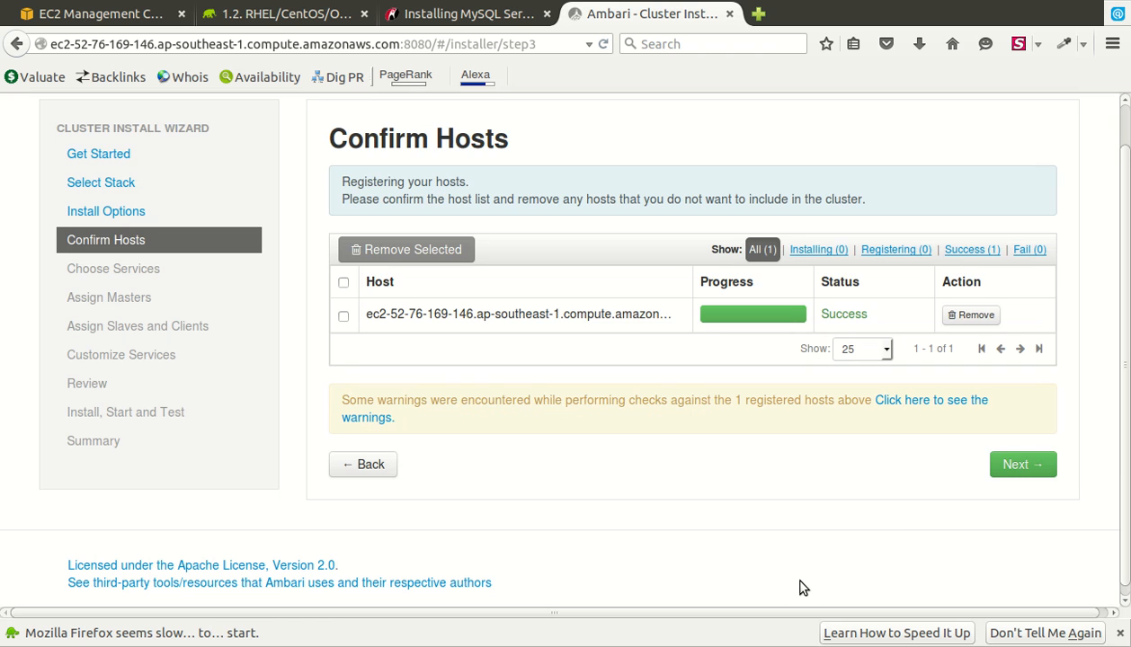
{"action": "left_click", "coordinate": [1086, 487]}
{"action": "key", "text": "Return"}
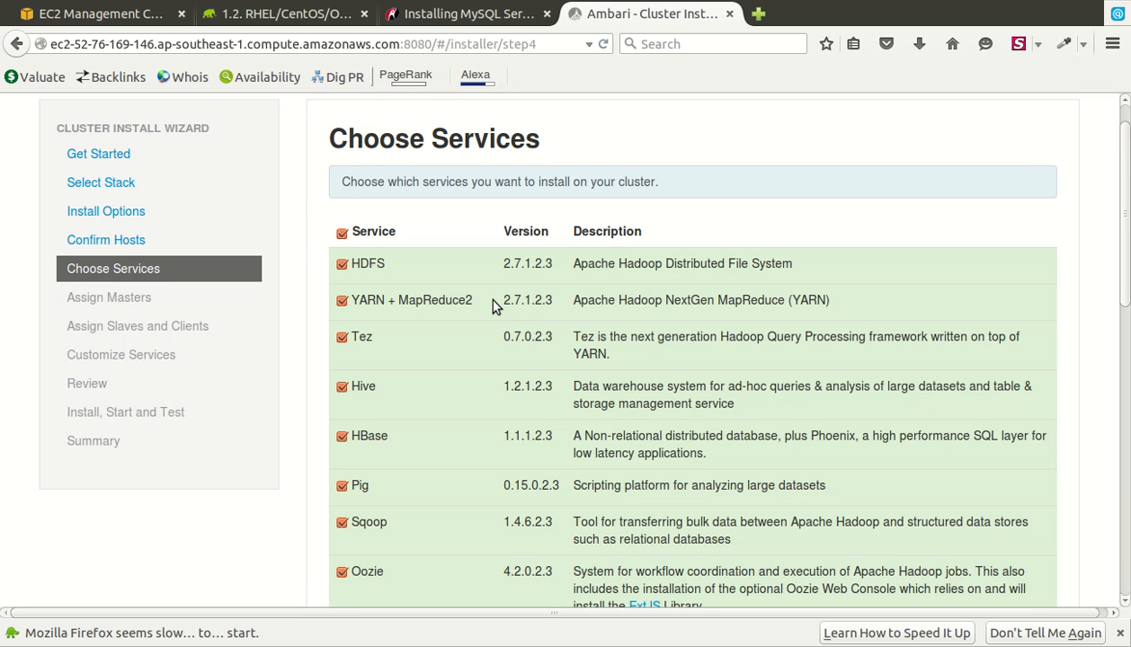
- Deselect Oozie, Falcon, Accumulo, Atlas and Knox in the services list
{"action": "scroll", "coordinate": [493, 306], "scroll_direction": "down", "scroll_amount": 2}
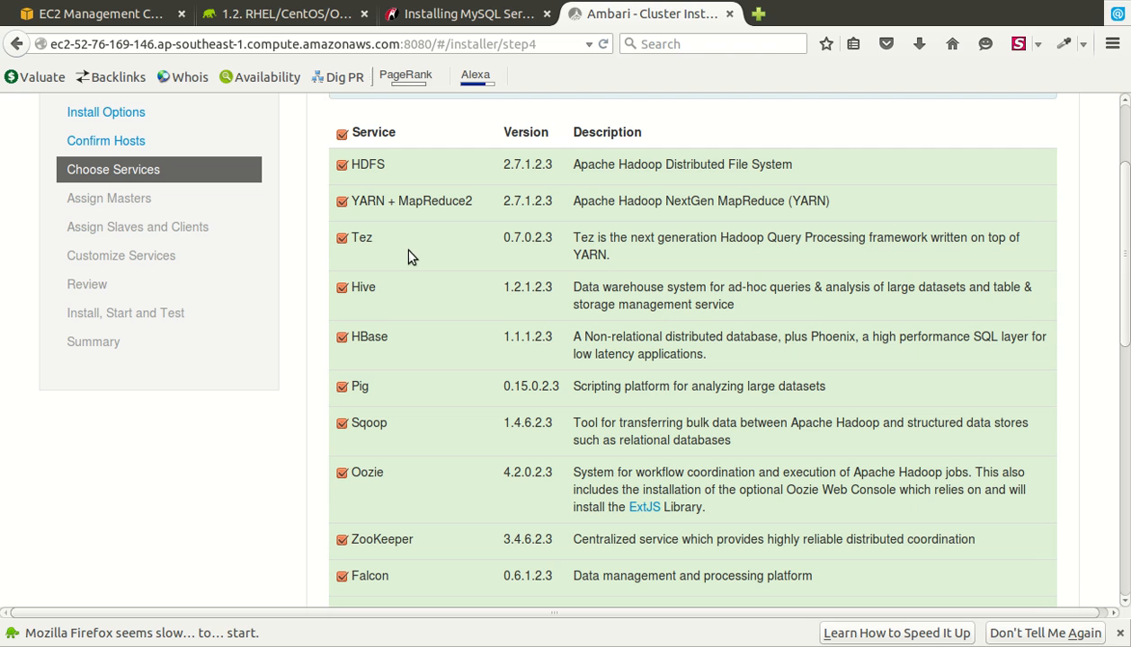
{"action": "left_click", "coordinate": [395, 500]}
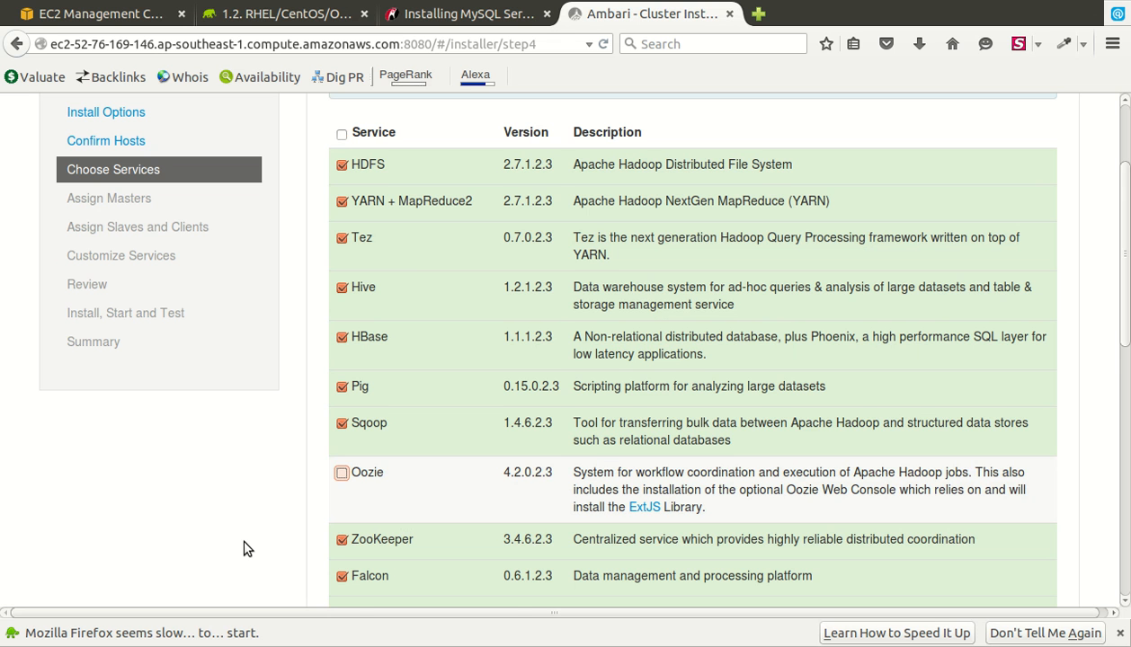
{"action": "scroll", "coordinate": [247, 548], "scroll_direction": "down", "scroll_amount": 4}
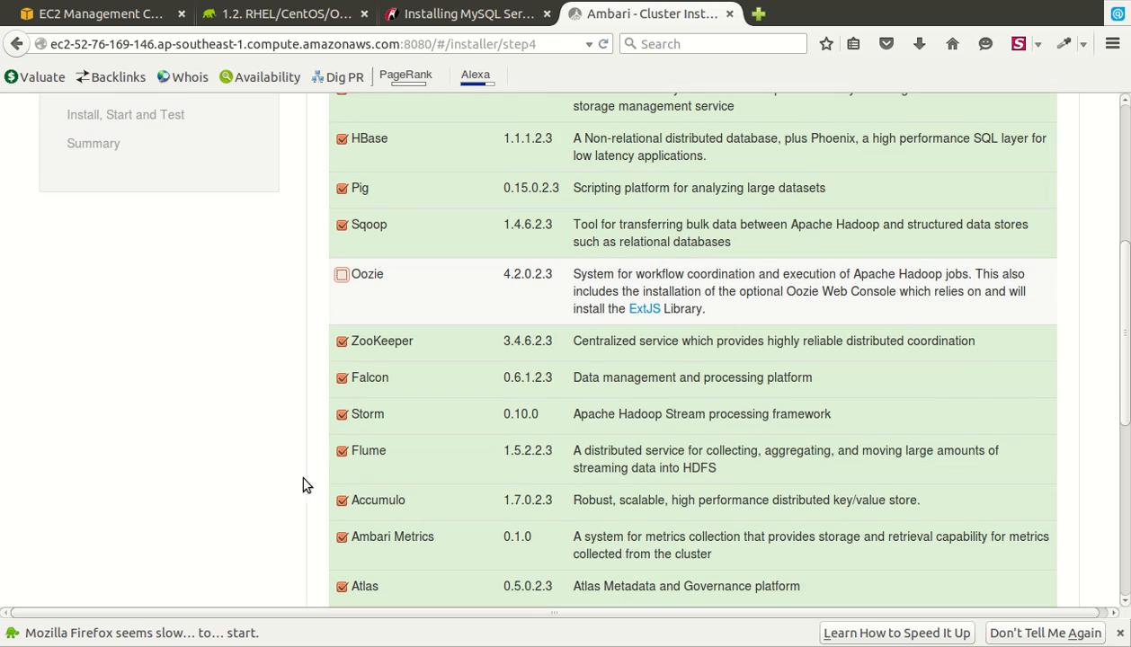
{"action": "left_click", "coordinate": [382, 395]}
{"action": "scroll", "coordinate": [337, 435], "scroll_direction": "down", "scroll_amount": 3}
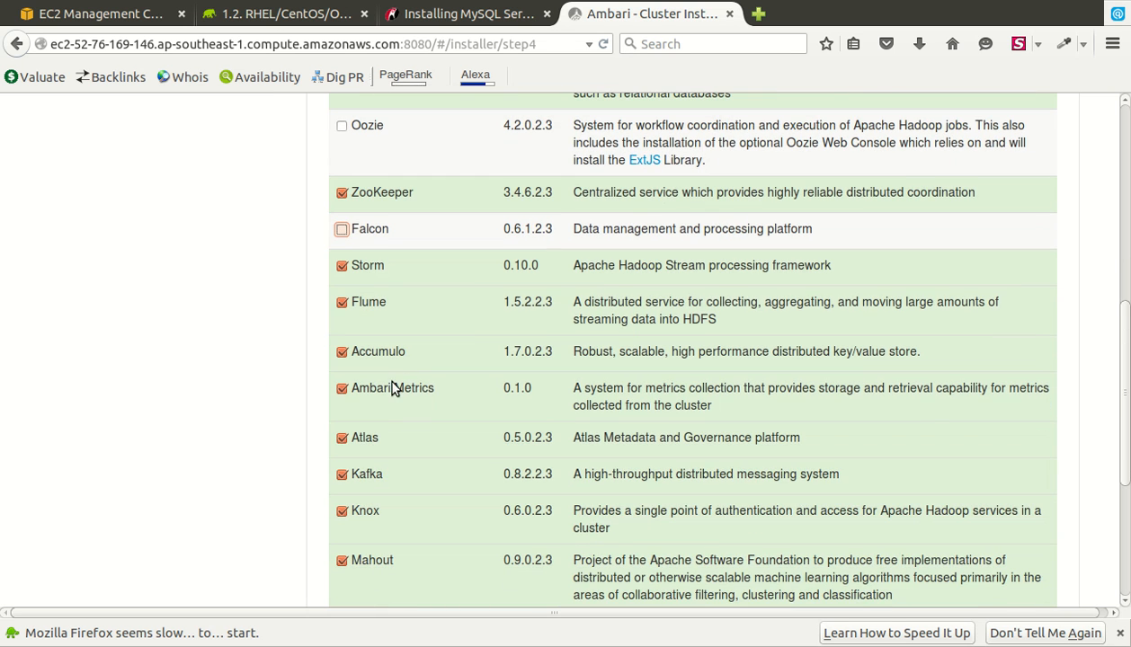
{"action": "left_click", "coordinate": [387, 369]}
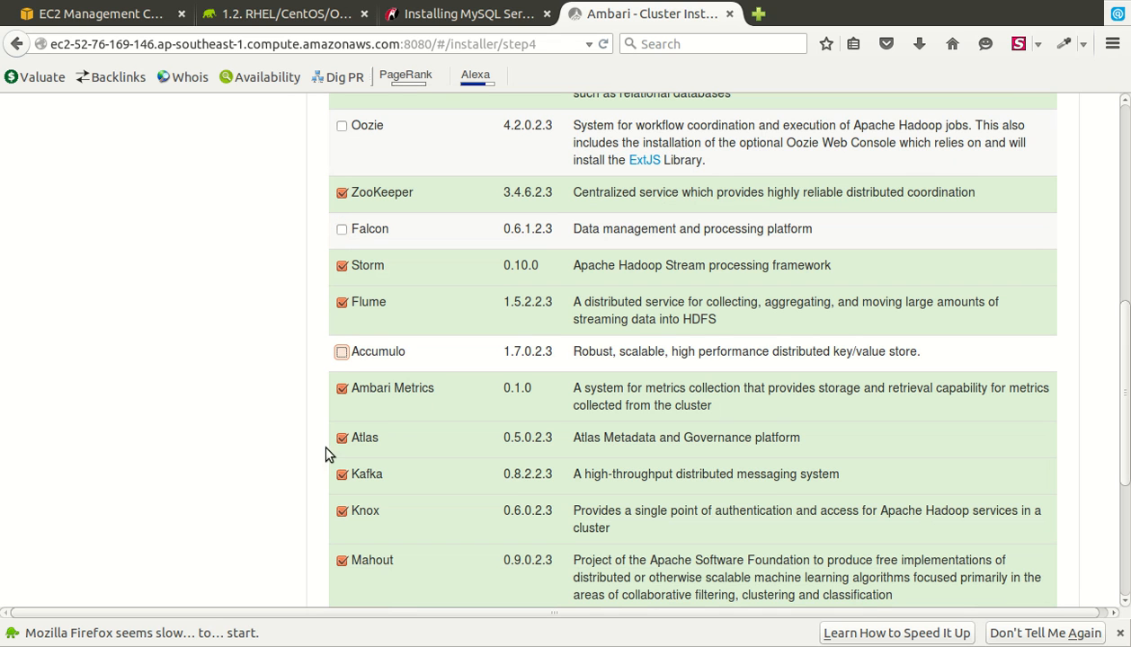
{"action": "left_click", "coordinate": [404, 456]}
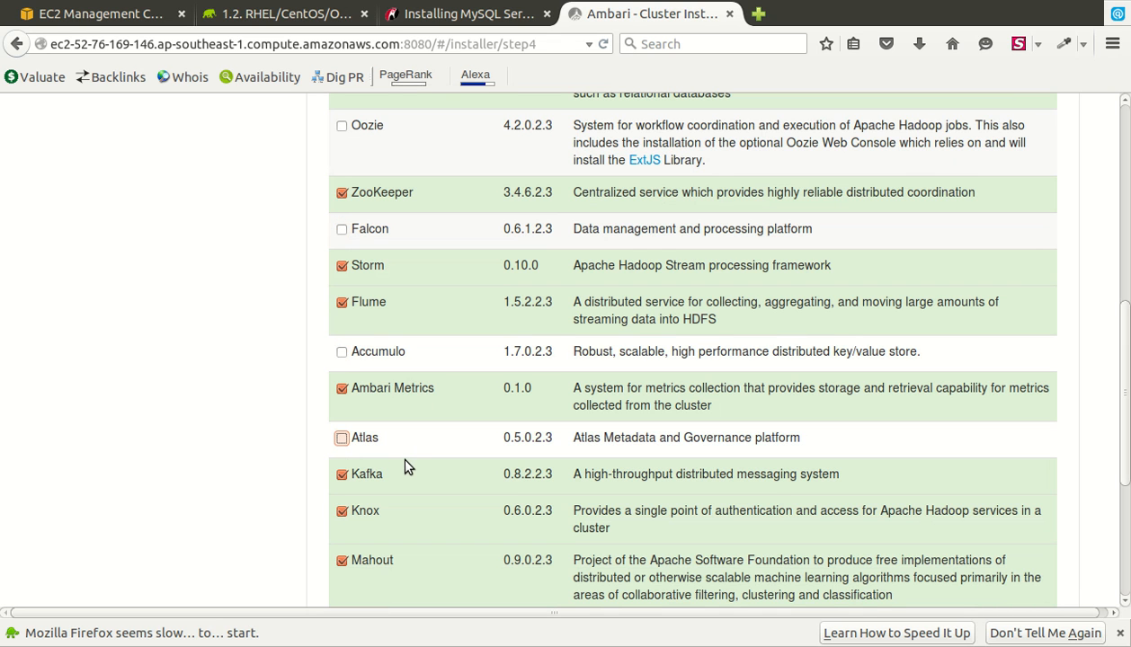
{"action": "scroll", "coordinate": [349, 486], "scroll_direction": "down", "scroll_amount": 5}
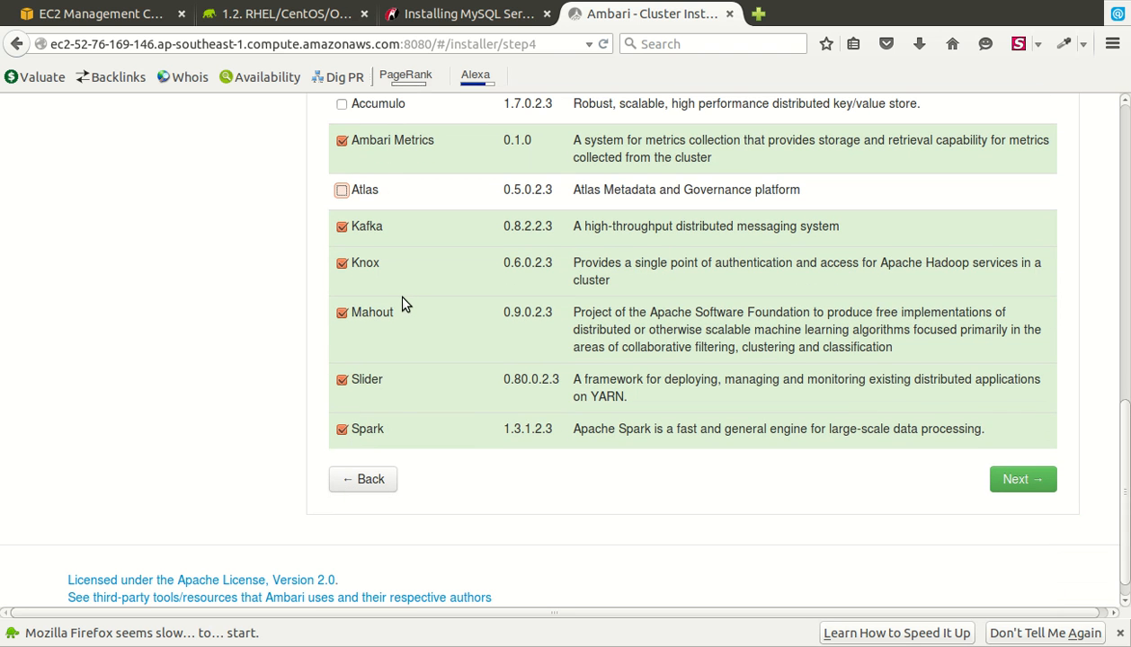
{"action": "left_click", "coordinate": [401, 292]}
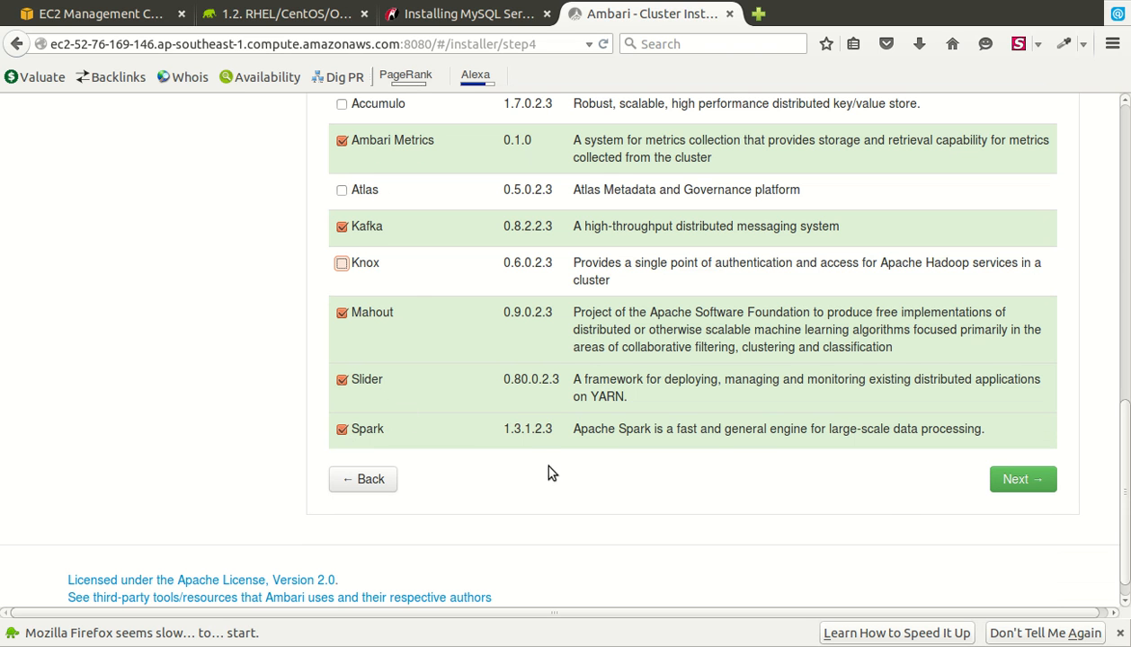
- Keep all master components on the single host and advance to Assign Slaves and Clients
{"action": "left_click", "coordinate": [1023, 479]}
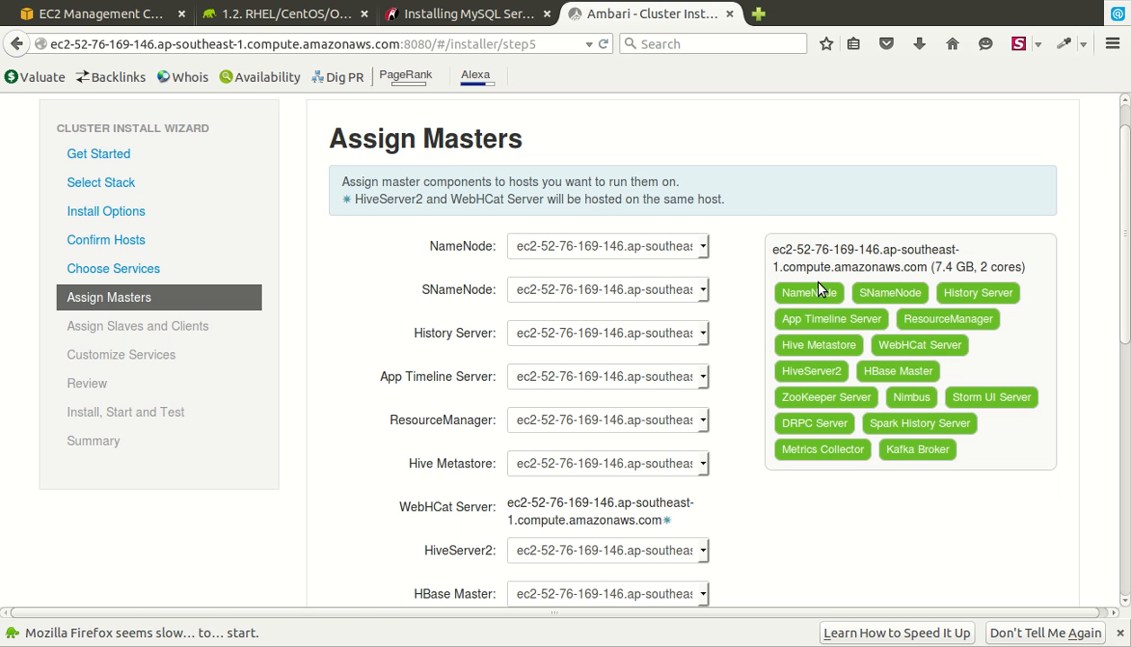
{"action": "scroll", "coordinate": [810, 247], "scroll_direction": "down", "scroll_amount": 5}
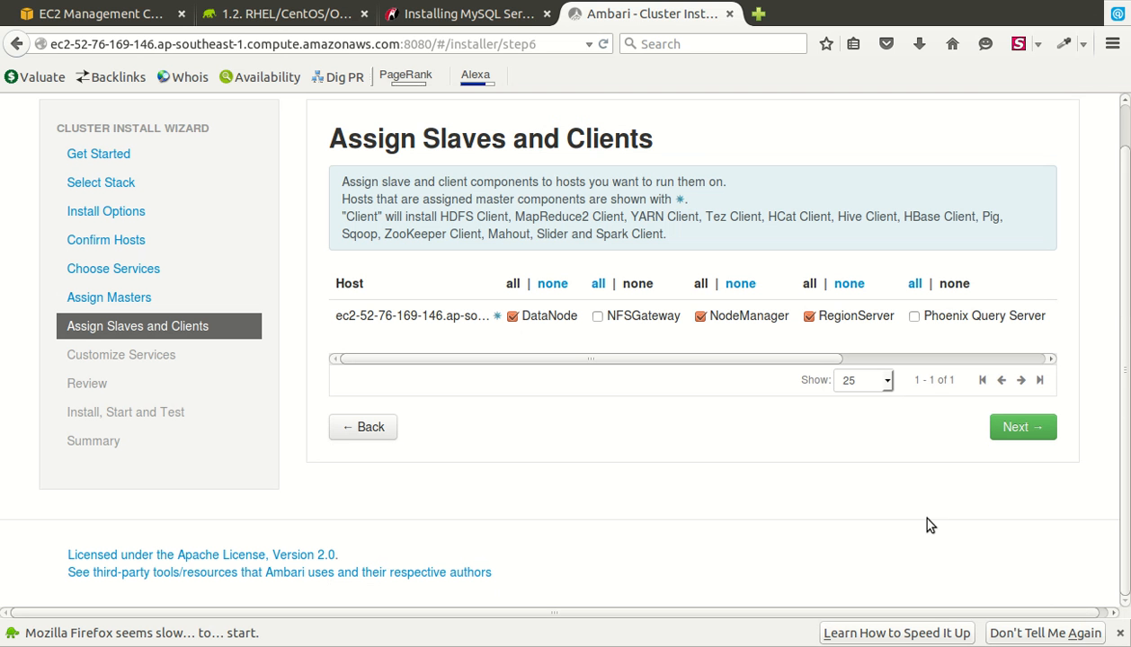
{"action": "scroll", "coordinate": [930, 382], "scroll_direction": "right", "scroll_amount": 3}
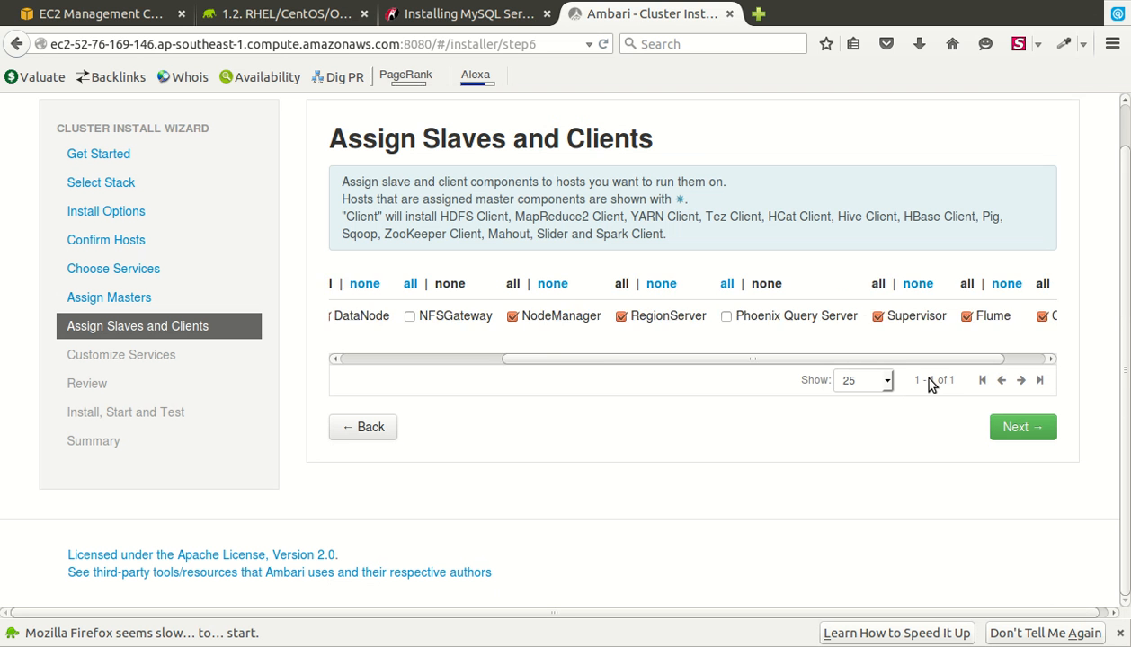
{"action": "scroll", "coordinate": [440, 375], "scroll_direction": "left", "scroll_amount": 5}
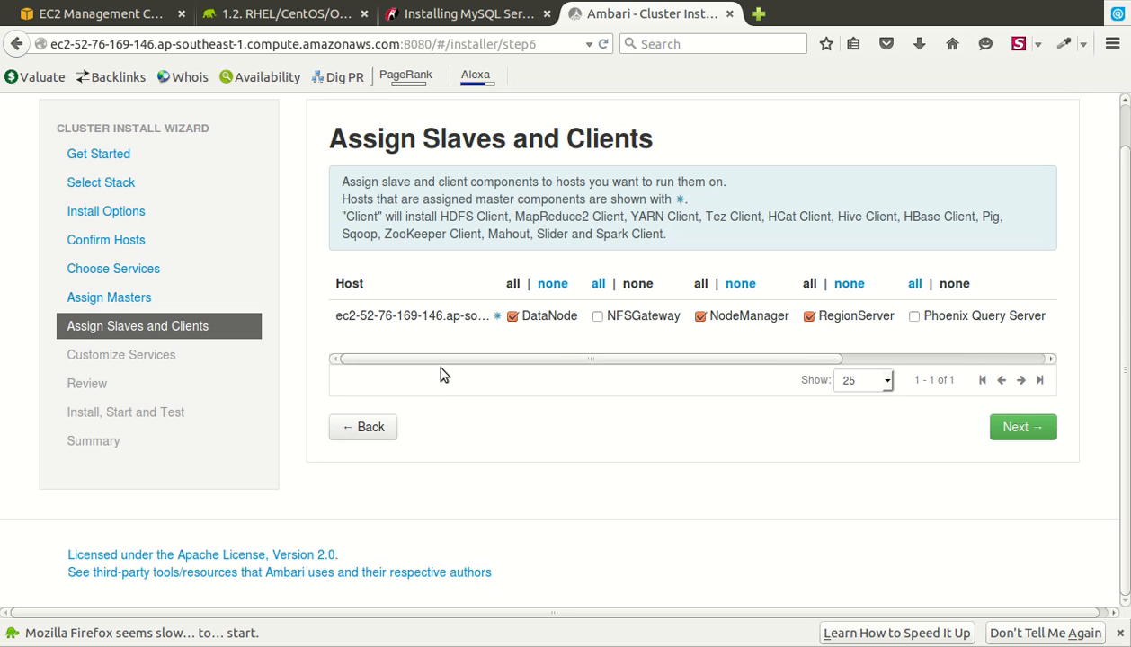
- Accept the slave and client assignments and bring up Hive's Advanced metastore settings
{"action": "left_click", "coordinate": [1017, 420]}
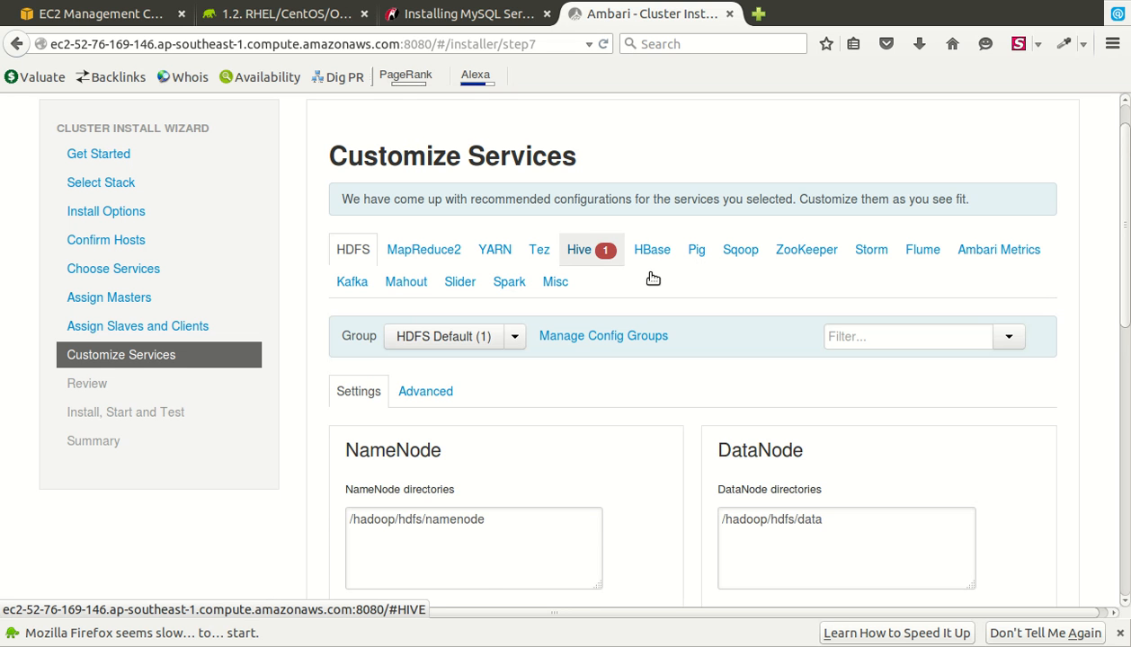
{"action": "left_click", "coordinate": [651, 274]}
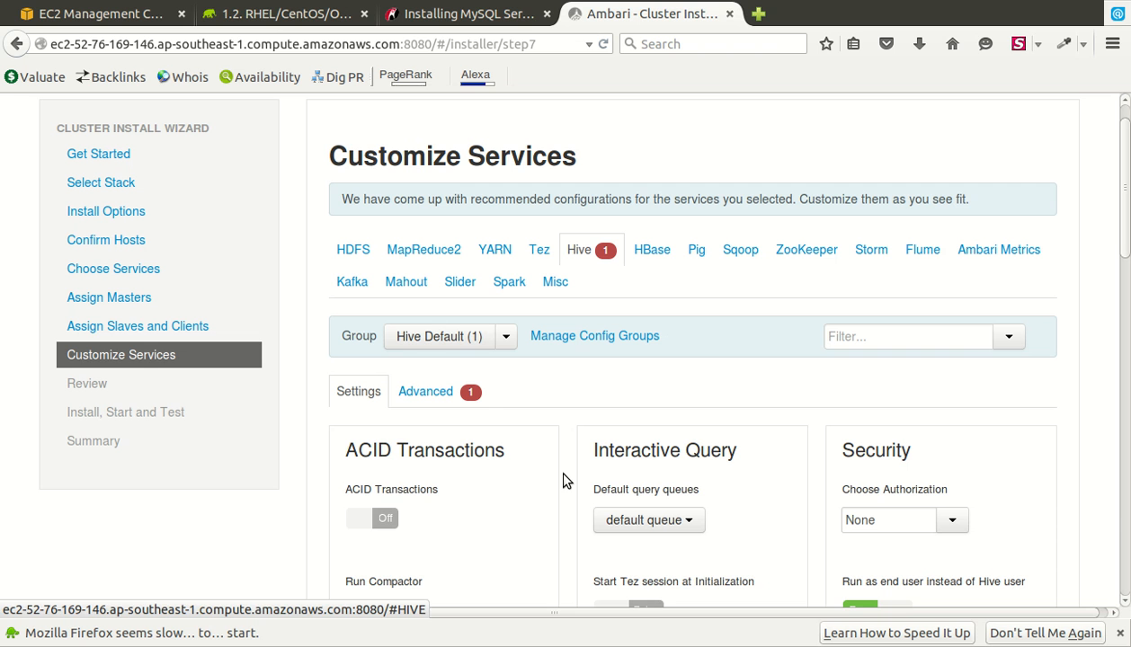
{"action": "left_click", "coordinate": [467, 396]}
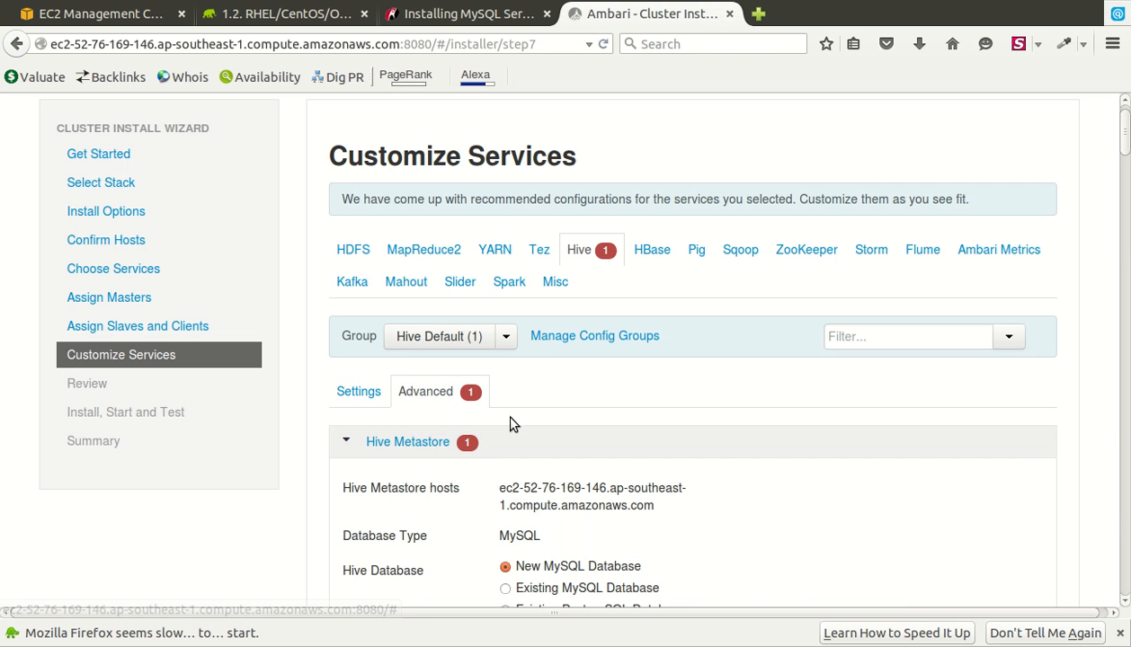
{"action": "scroll", "coordinate": [509, 423], "scroll_direction": "down", "scroll_amount": 4}
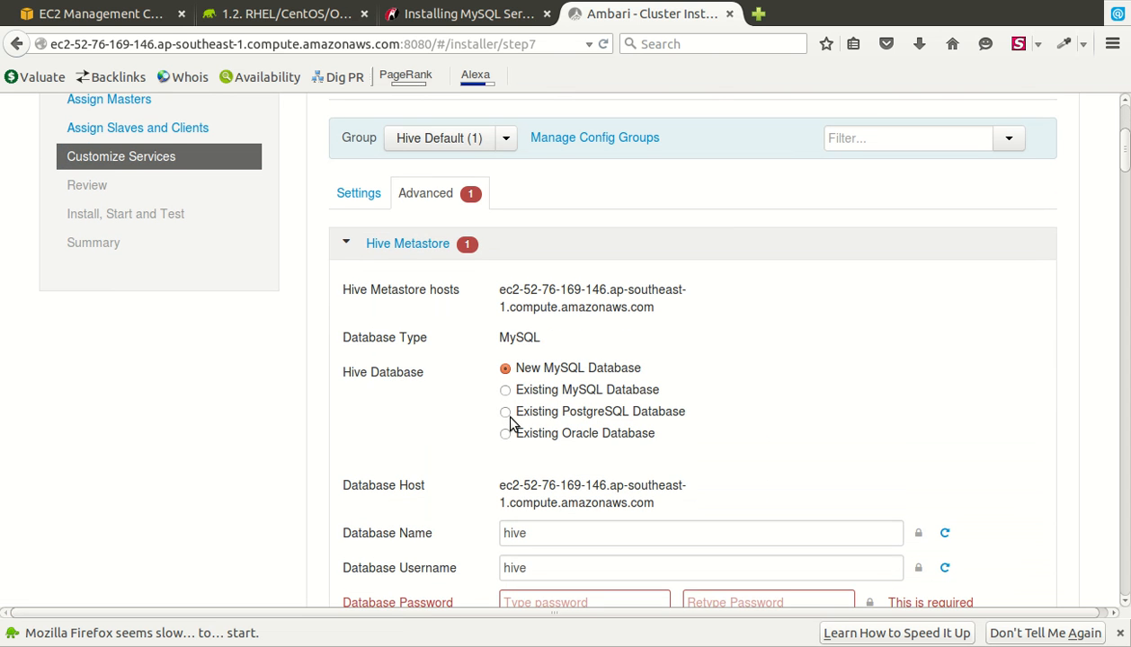
{"action": "scroll", "coordinate": [510, 419], "scroll_direction": "down", "scroll_amount": 3}
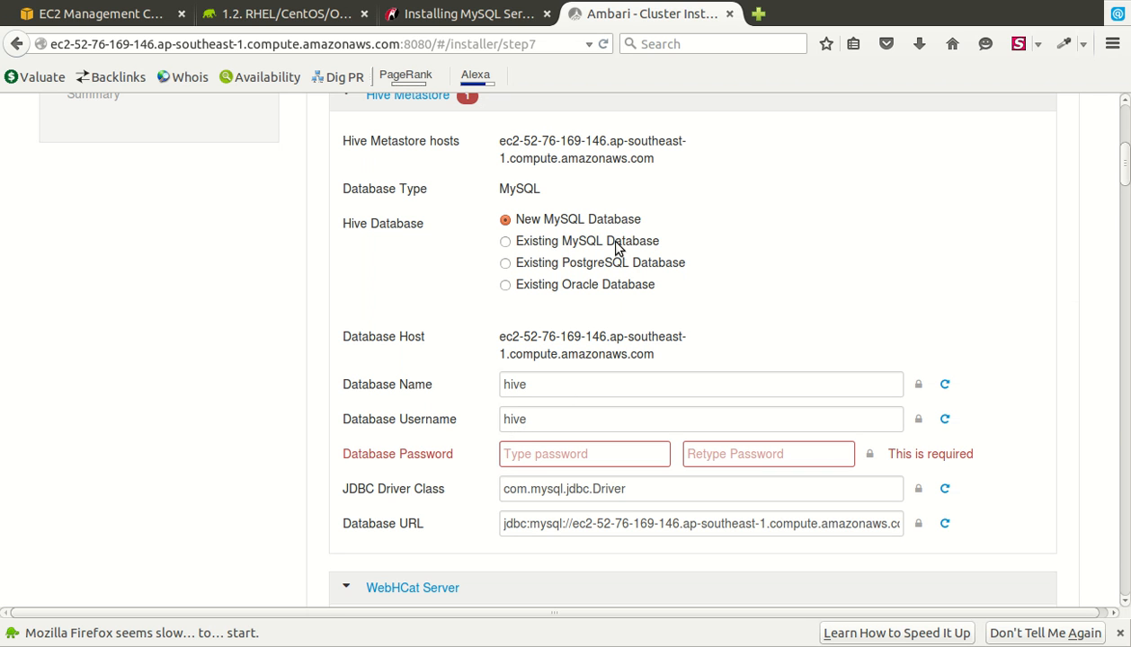
- Enter and confirm the Hive Metastore database password, keeping New MySQL Database
{"action": "left_click", "coordinate": [574, 463]}
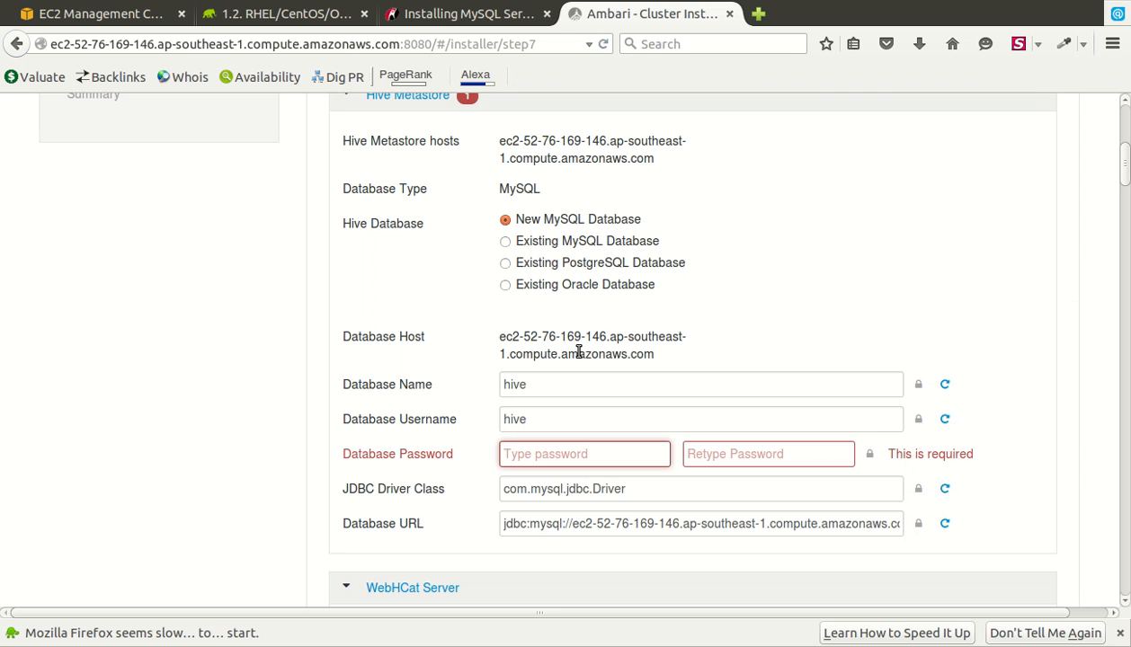
{"action": "left_click", "coordinate": [563, 267]}
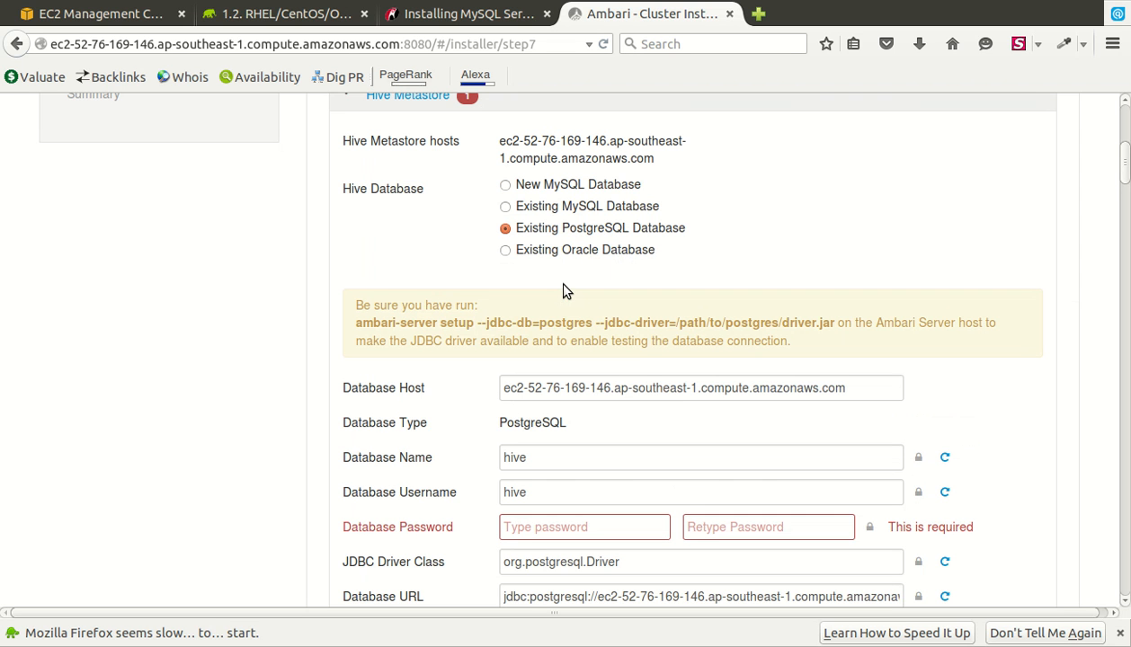
{"action": "left_click", "coordinate": [565, 192]}
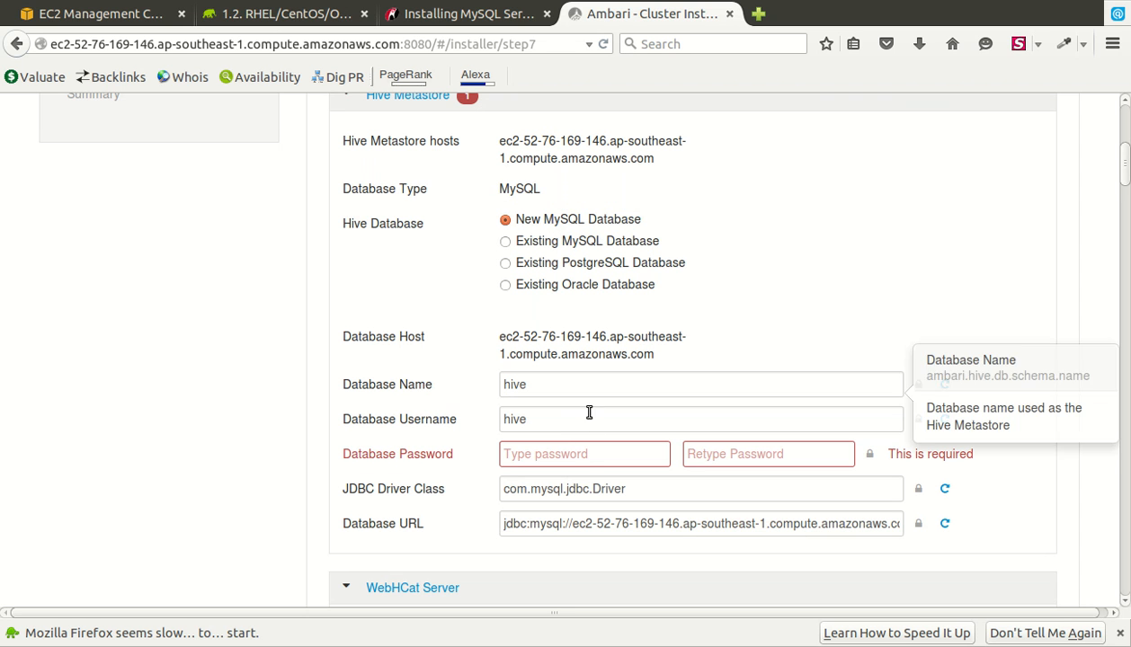
{"action": "left_click", "coordinate": [580, 463]}
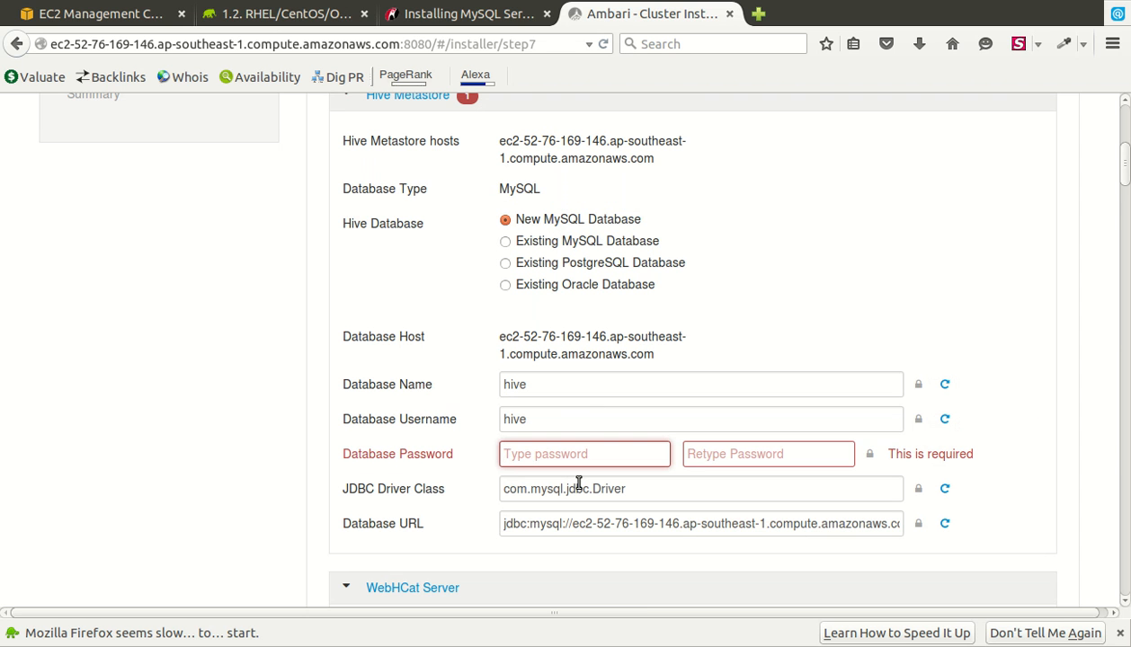
{"action": "type", "text": "hive"}
{"action": "key", "text": "Tab"}
{"action": "type", "text": "hive"}
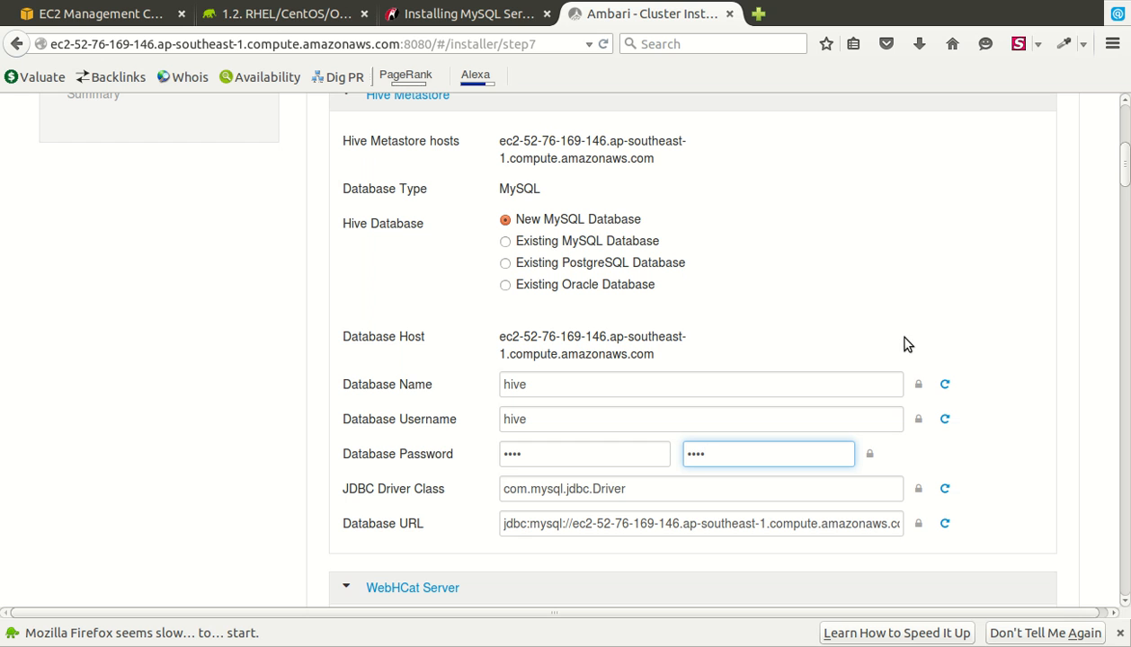
{"action": "left_click", "coordinate": [921, 297]}
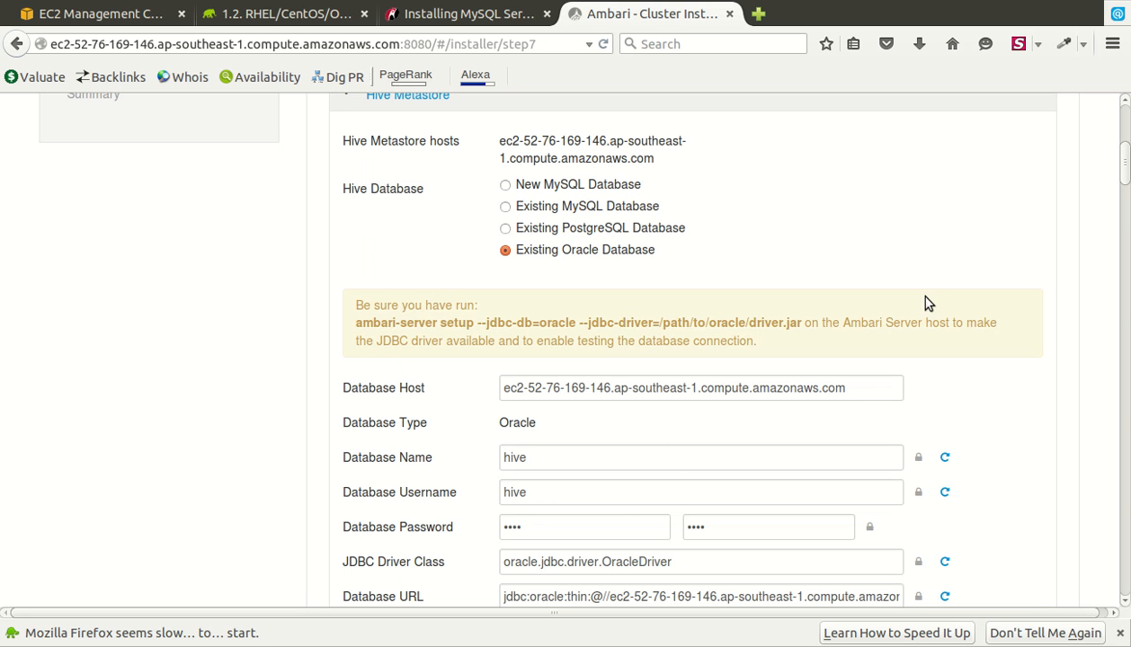
{"action": "left_click", "coordinate": [543, 184]}
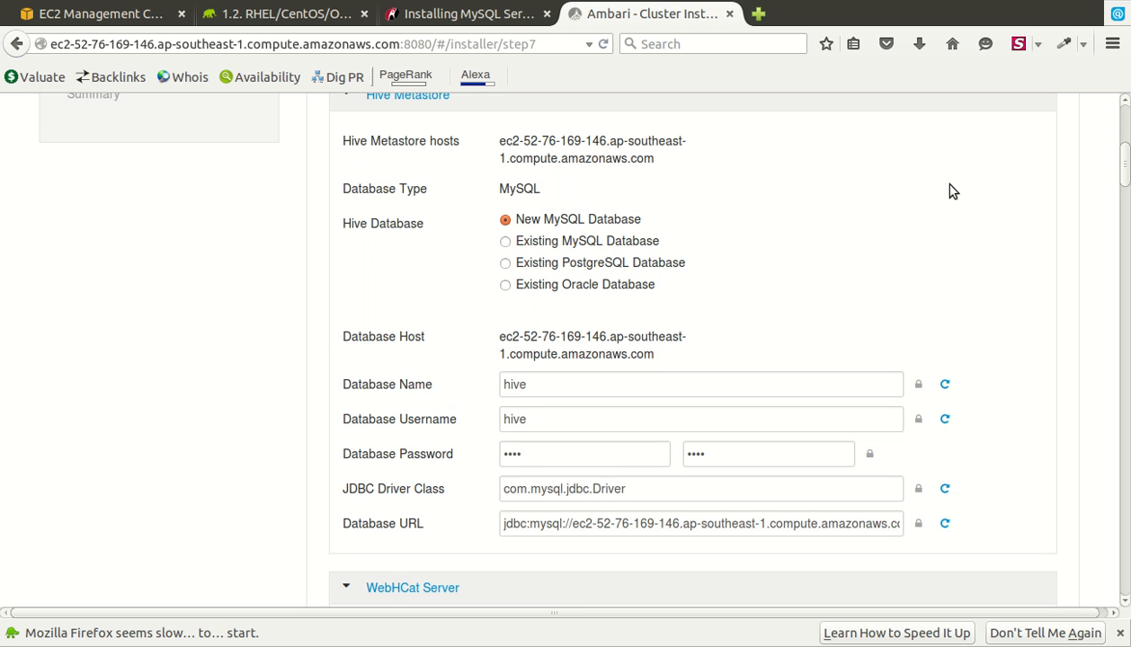
- Accept the customized service settings and deploy the cluster; Install, Start and Test reports failures
{"action": "scroll", "coordinate": [953, 191], "scroll_direction": "down", "scroll_amount": 8}
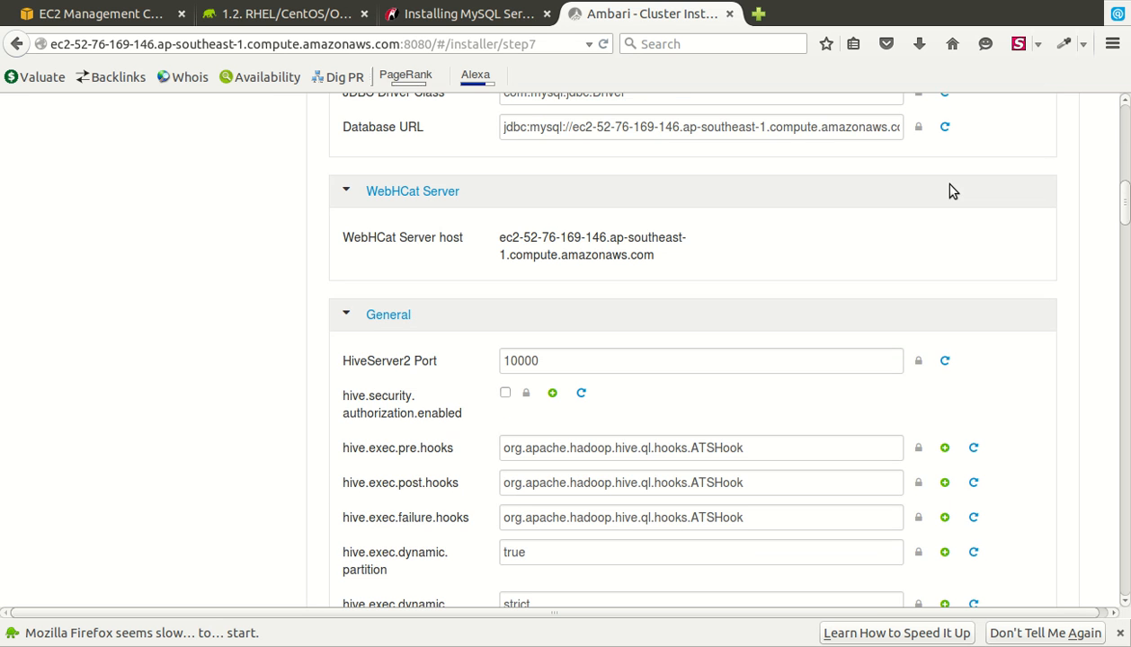
{"action": "scroll", "coordinate": [953, 191], "scroll_direction": "down", "scroll_amount": 8}
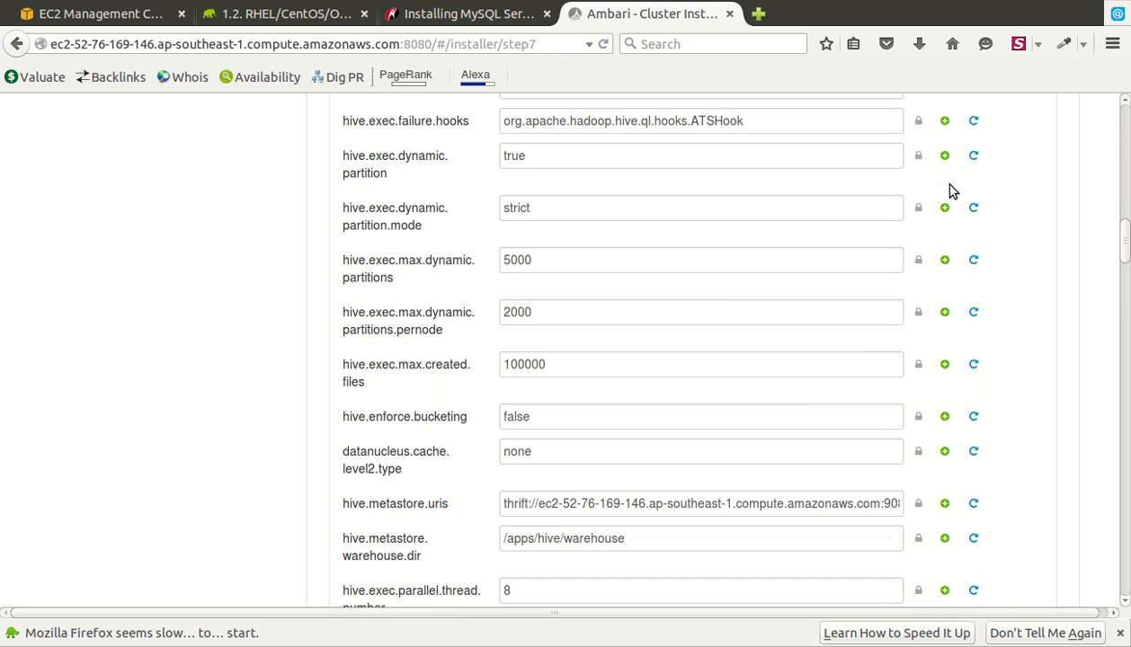
{"action": "scroll", "coordinate": [951, 184], "scroll_direction": "down", "scroll_amount": 15}
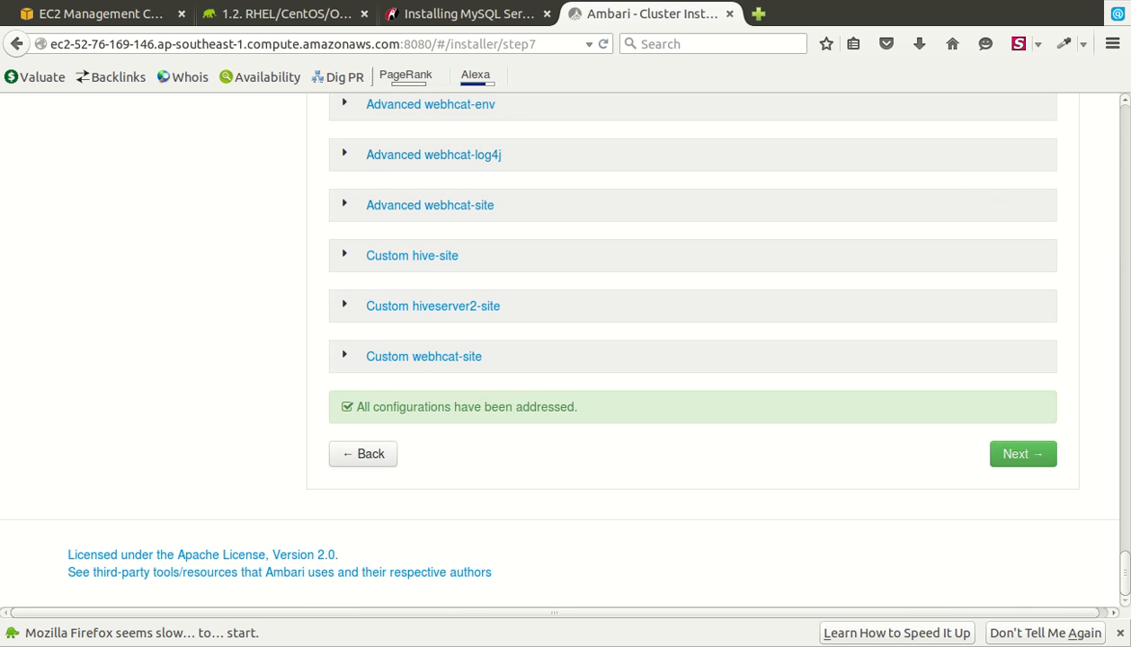
{"action": "left_click", "coordinate": [1047, 459]}
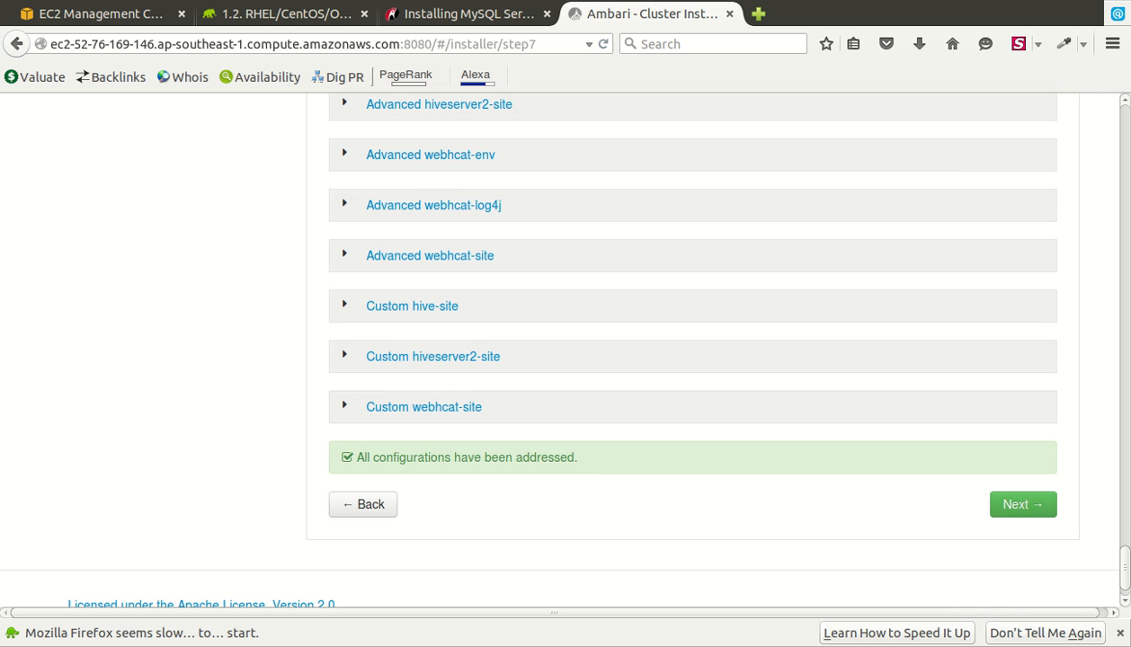
{"action": "scroll", "coordinate": [692, 351], "scroll_direction": "up", "scroll_amount": 20}
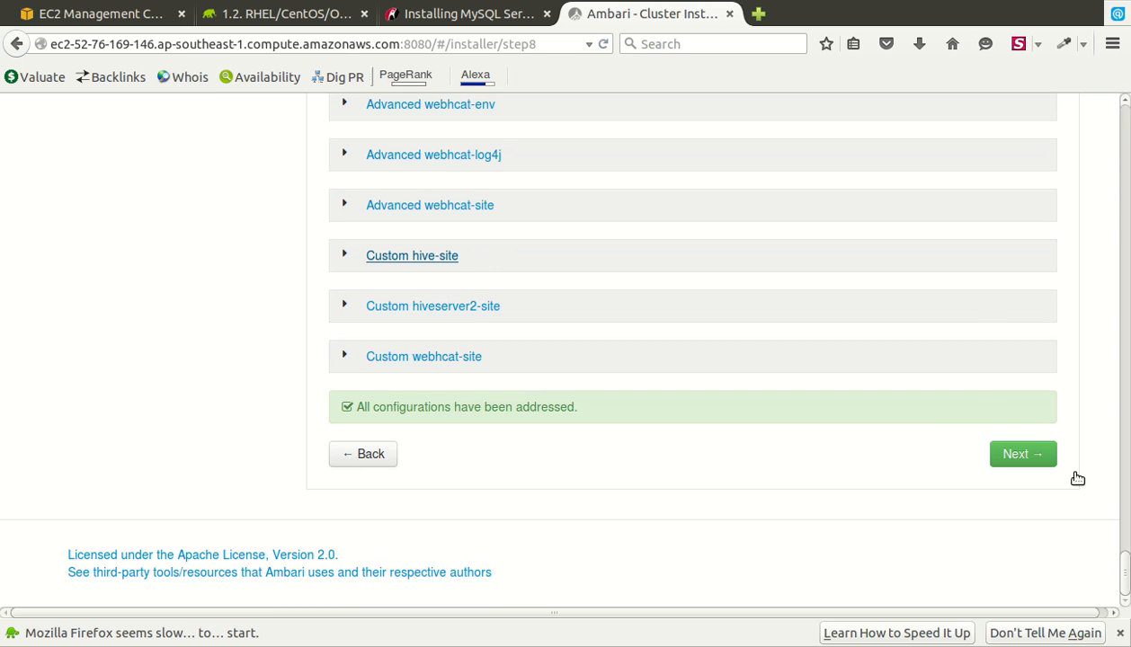
{"action": "left_click", "coordinate": [1016, 454]}
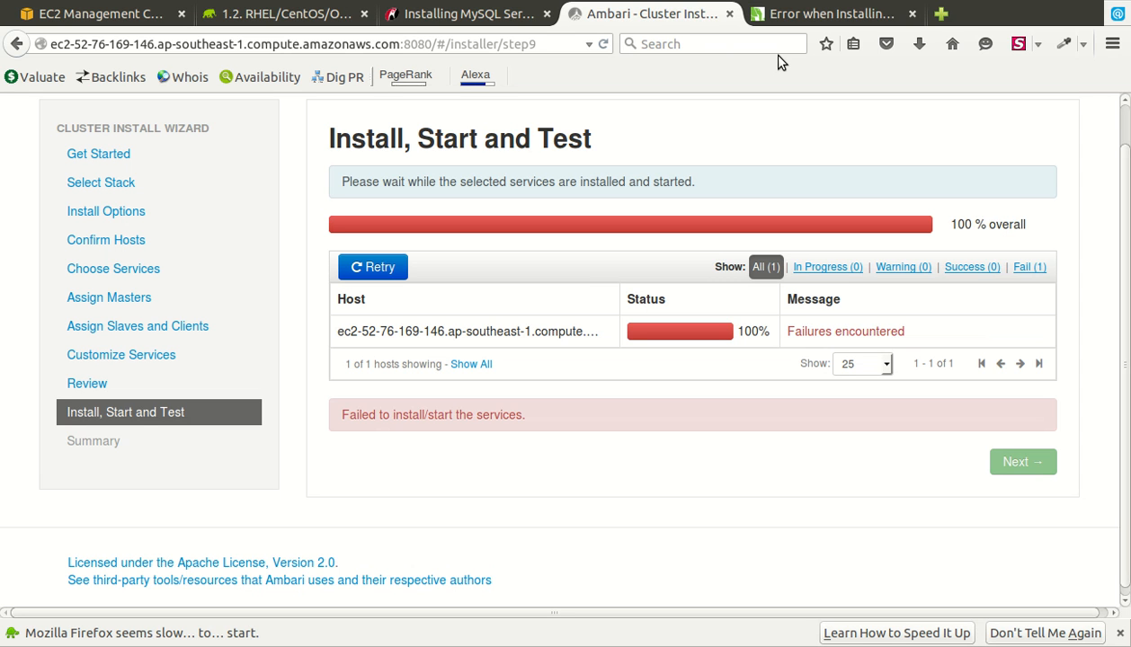
- Open the host's failed DataNode Install task log and copy its entire output
{"action": "left_click", "coordinate": [889, 358]}
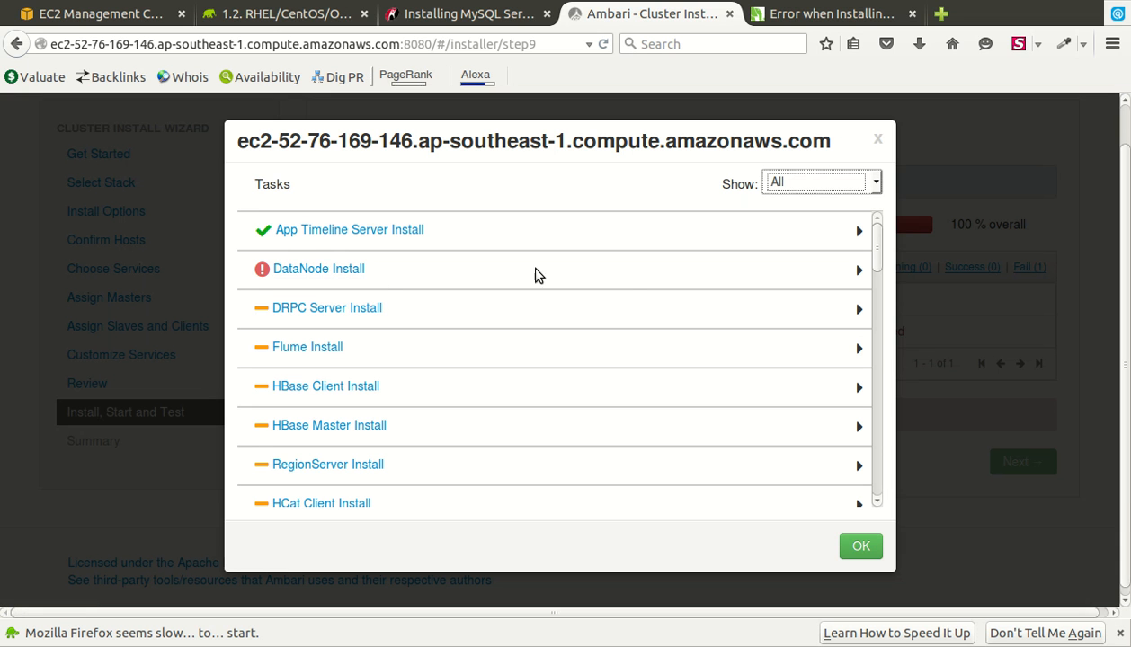
{"action": "left_click", "coordinate": [323, 269]}
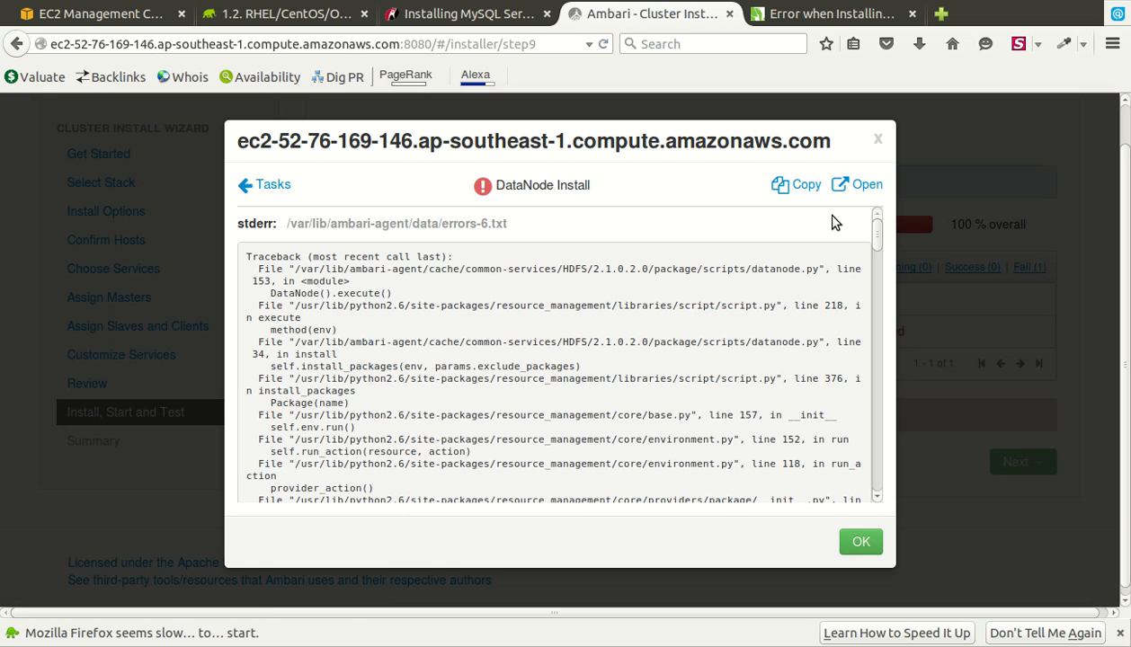
{"action": "left_click", "coordinate": [801, 185]}
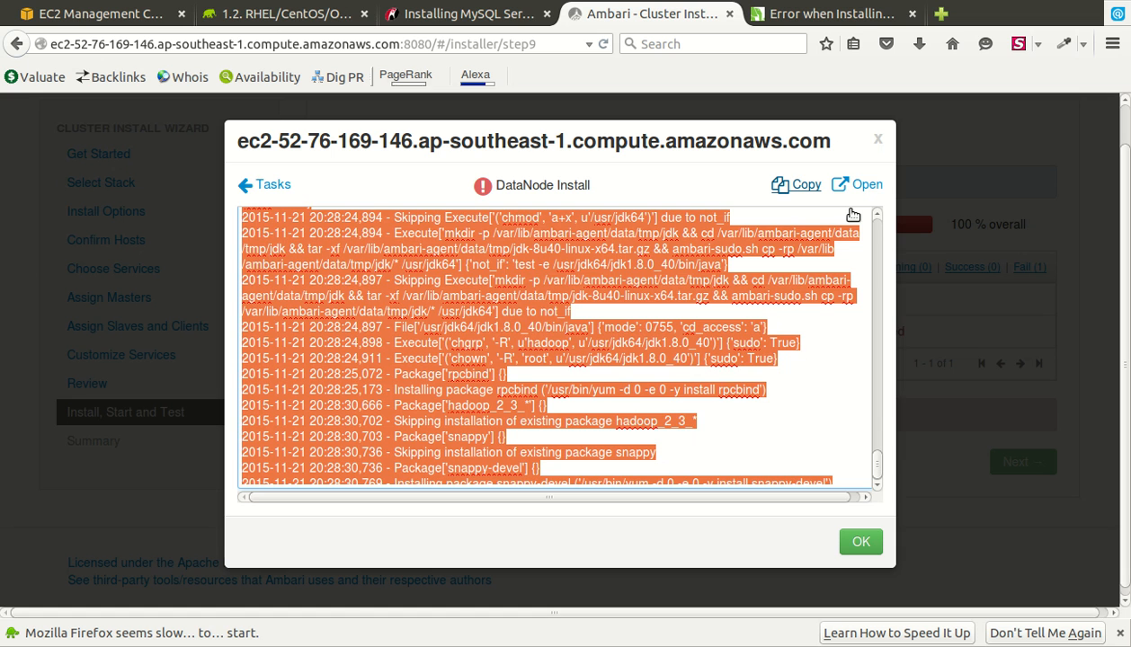
{"action": "left_click", "coordinate": [852, 213]}
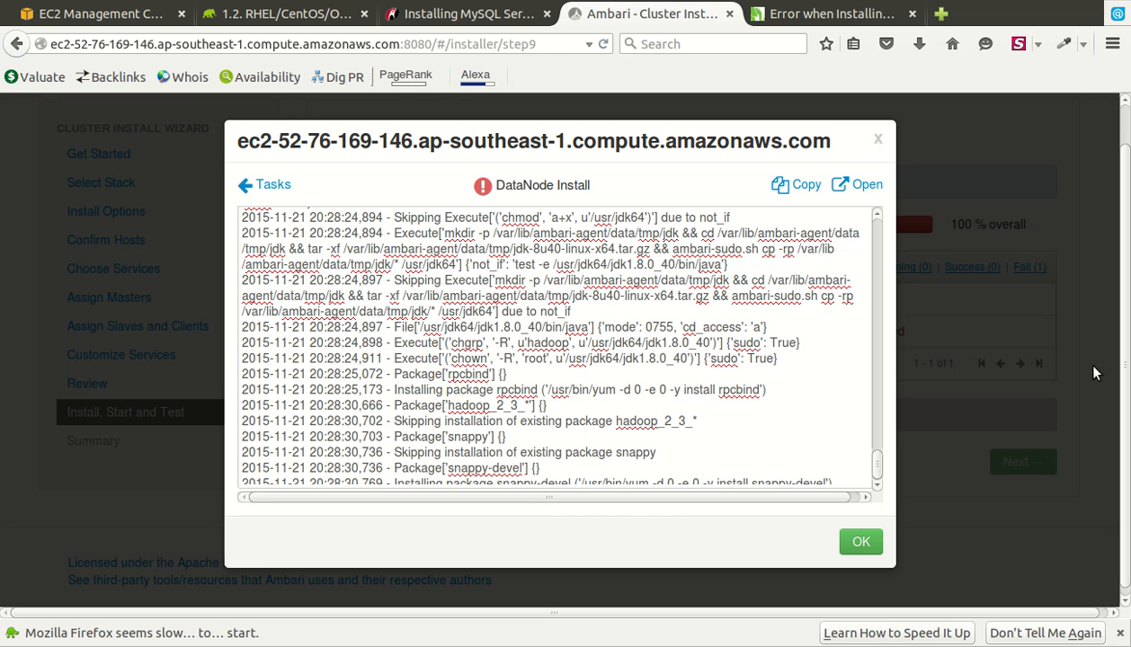
{"action": "key", "text": "ctrl+a"}
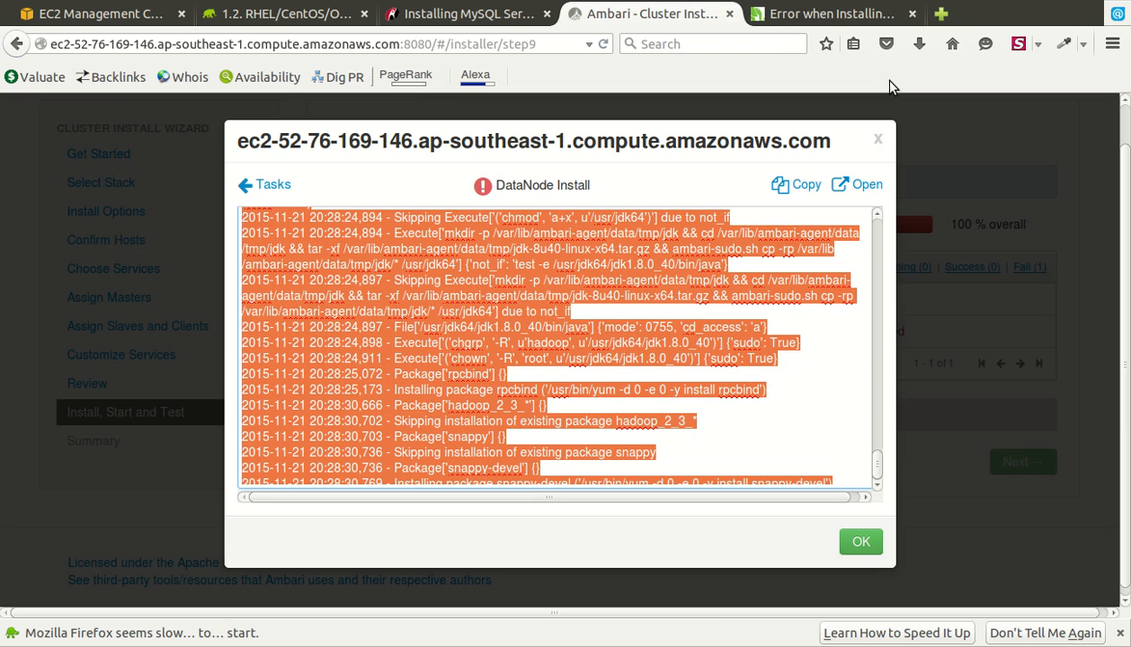
{"action": "left_click", "coordinate": [859, 15]}
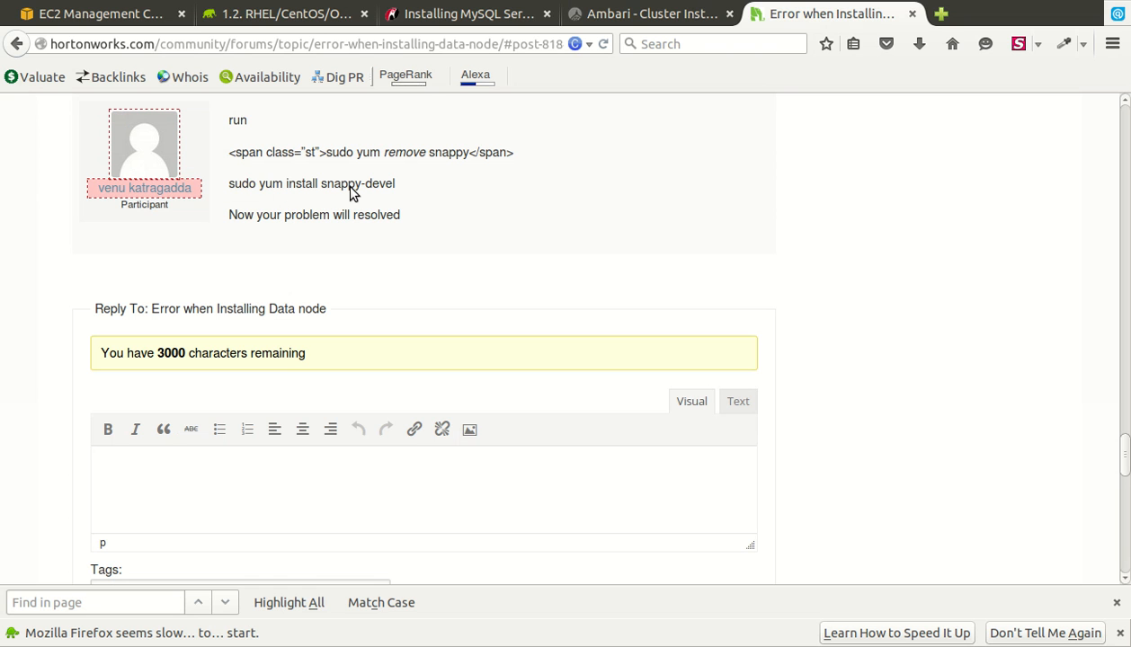
- Copy 'sudo yum remove snappy' and 'sudo yum install snappy-devel' from the forum reply to the terminal
{"action": "triple_click", "coordinate": [444, 187]}
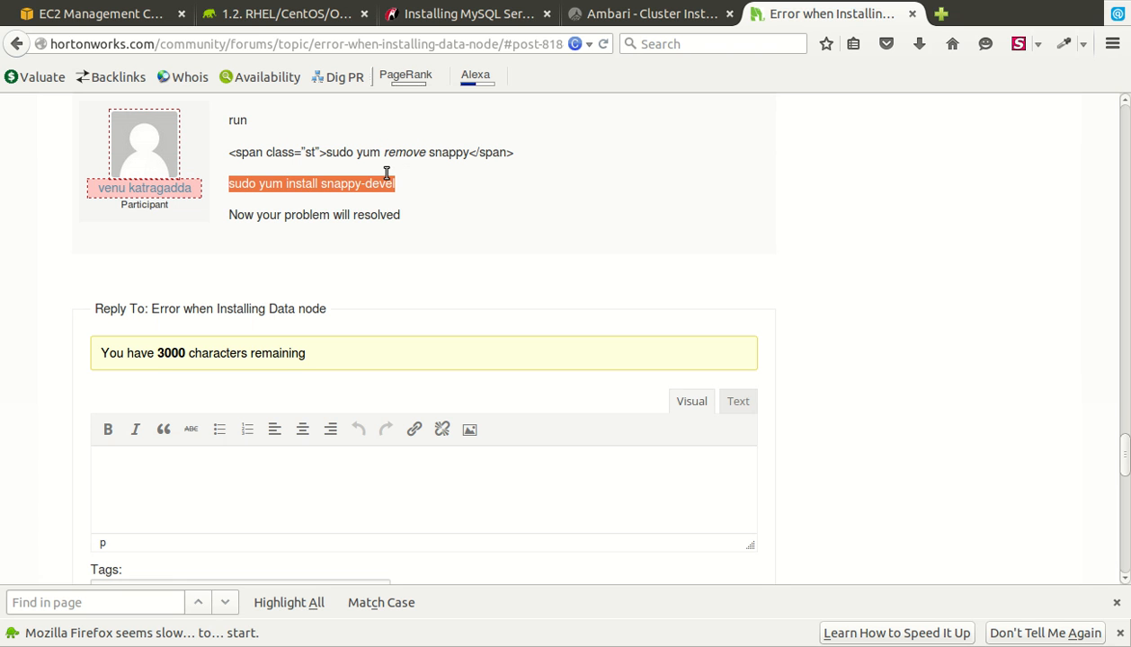
{"action": "left_click_drag", "start_coordinate": [327, 153], "coordinate": [528, 189]}
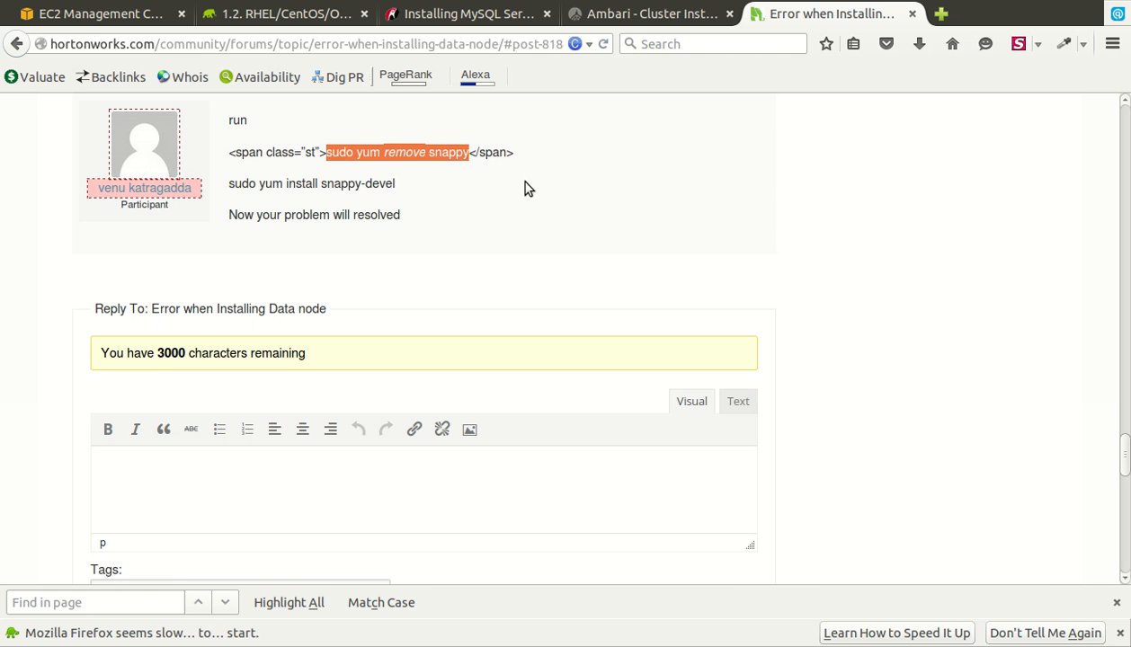
{"action": "key", "text": "alt+Tab"}
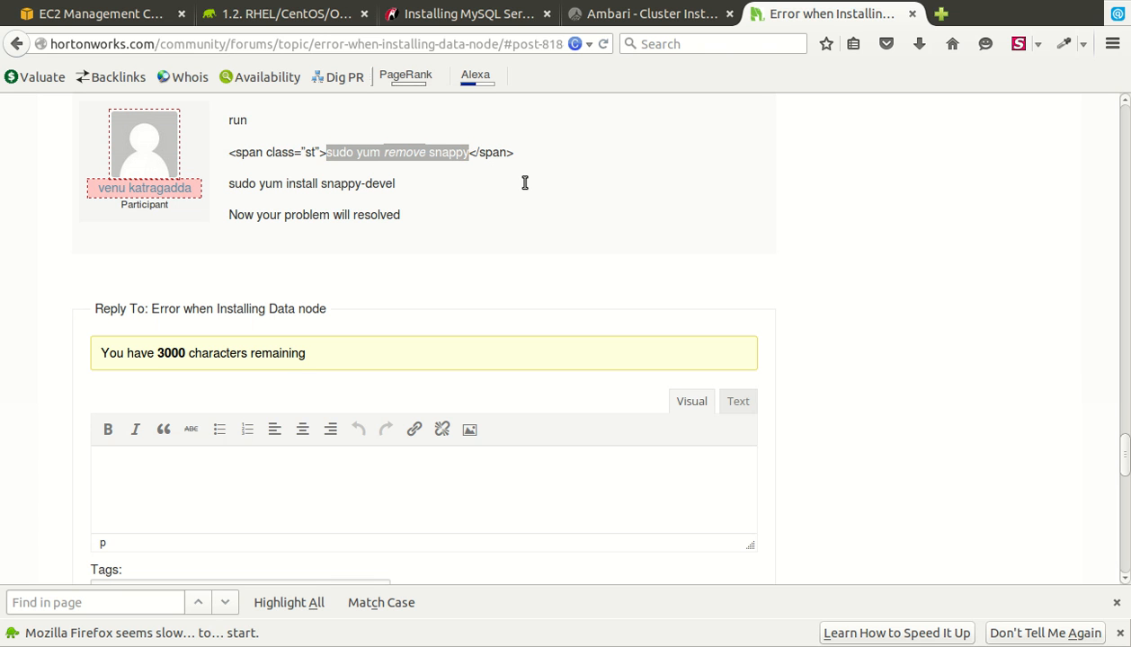
{"action": "key", "text": "alt+Tab"}
{"action": "key", "text": "alt+Tab"}
{"action": "key", "text": "alt+Tab"}
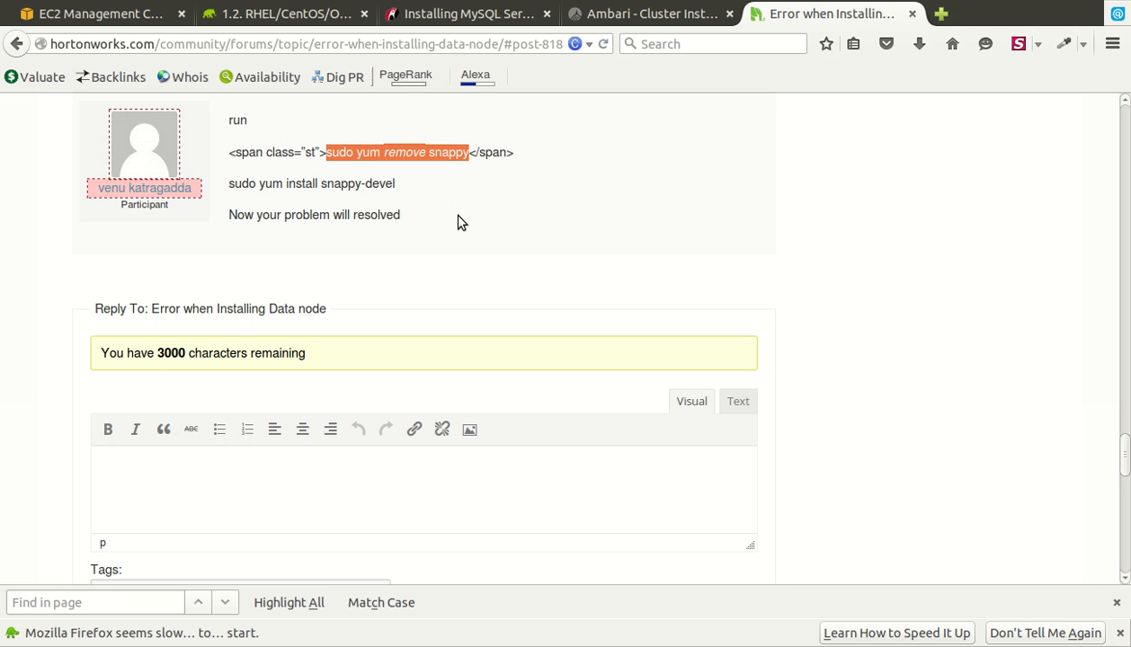
{"action": "left_click_drag", "start_coordinate": [372, 184], "coordinate": [431, 200]}
{"action": "triple_click", "coordinate": [283, 207]}
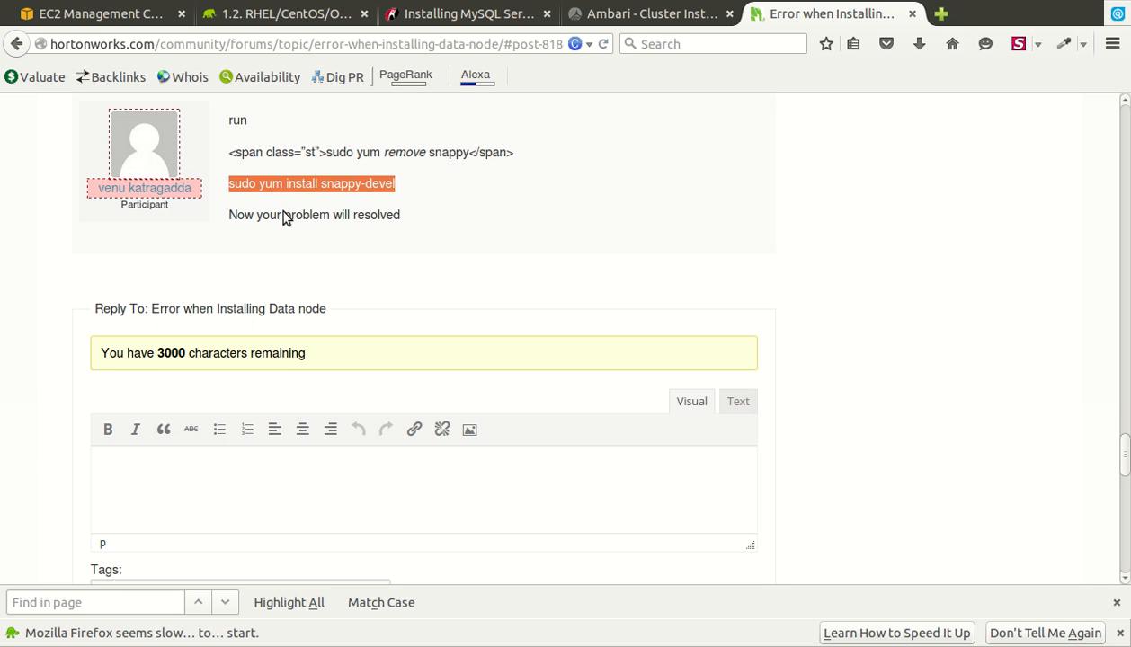
{"action": "key", "text": "alt+Tab"}
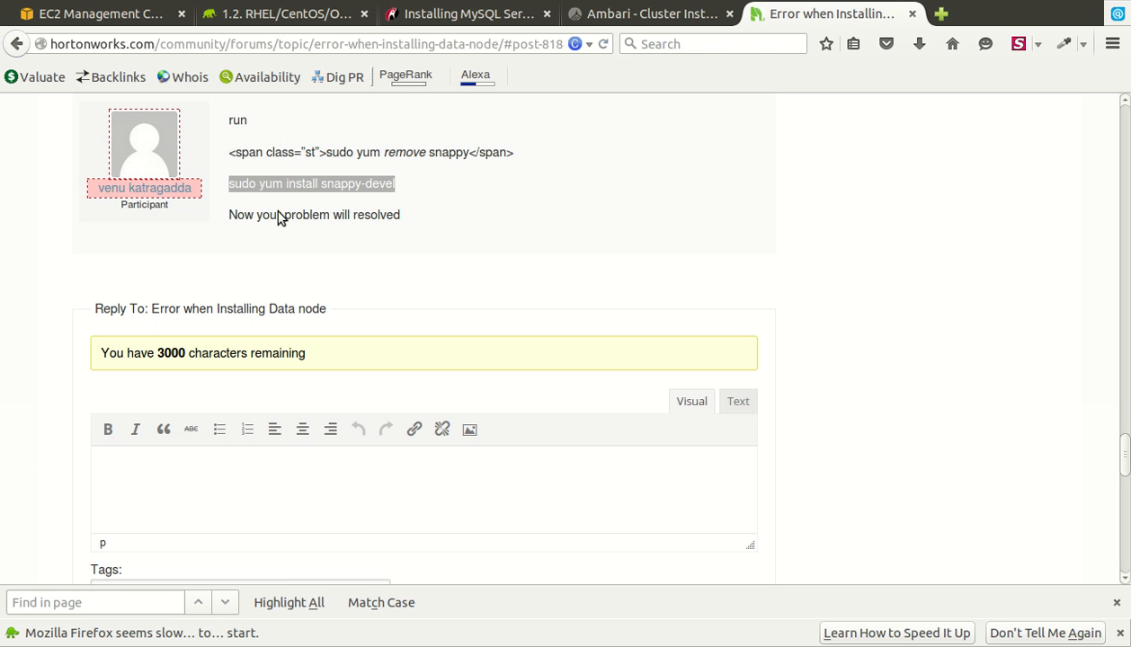
- Back in Ambari, close the DataNode Install log and retry Install, Start and Test
{"action": "left_click", "coordinate": [719, 18]}
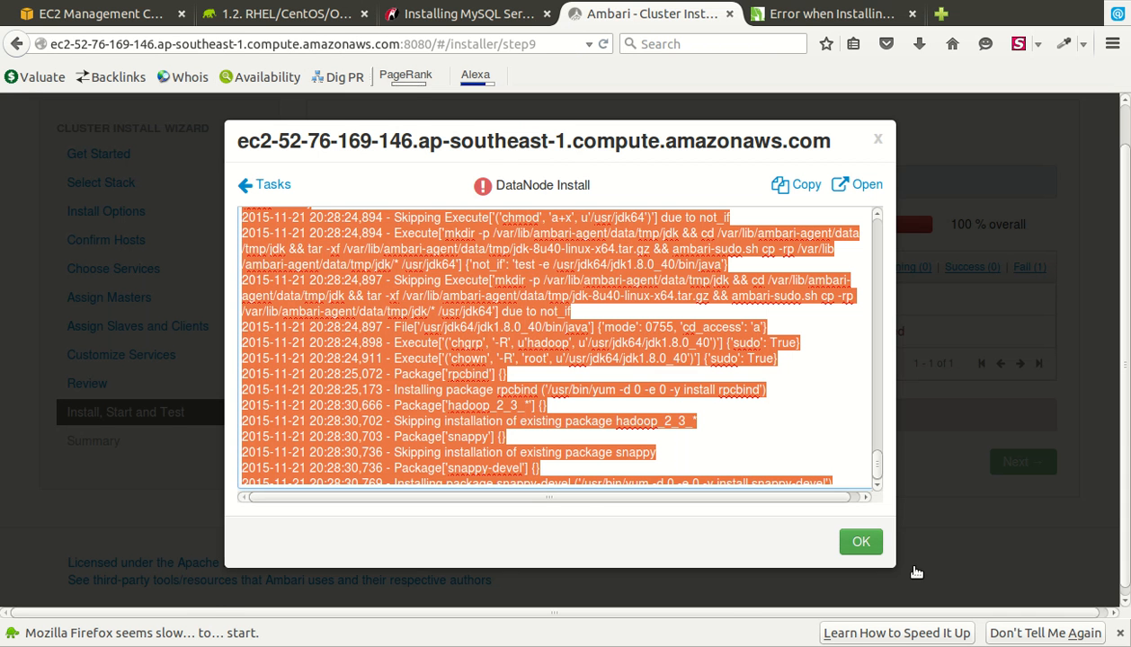
{"action": "left_click", "coordinate": [861, 542]}
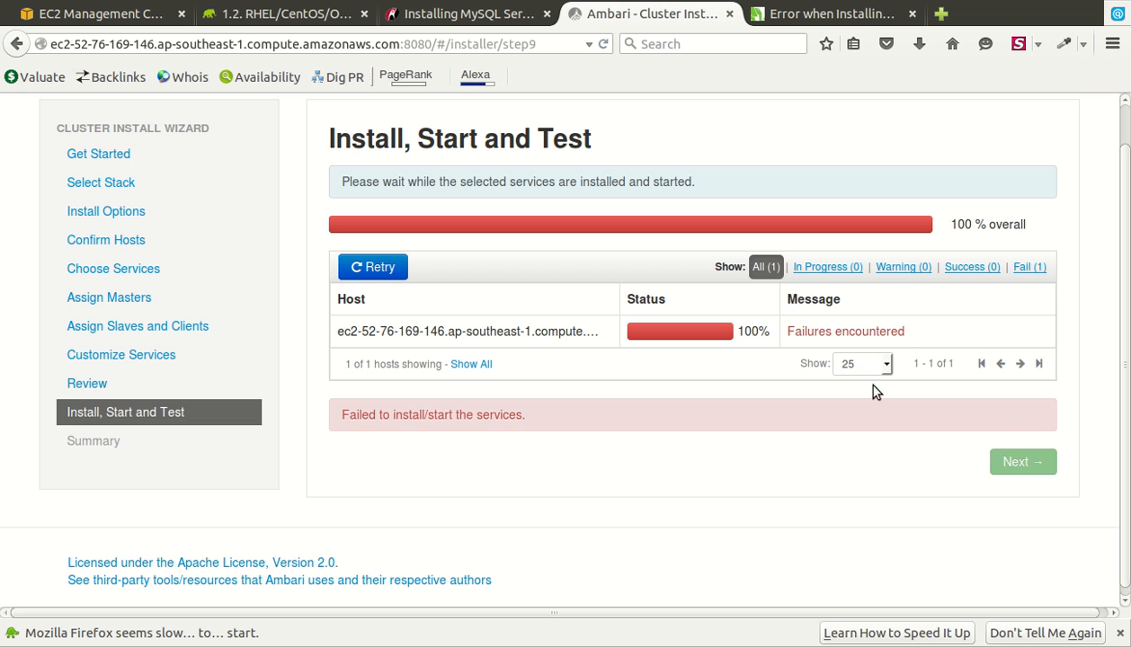
{"action": "left_click", "coordinate": [402, 277]}
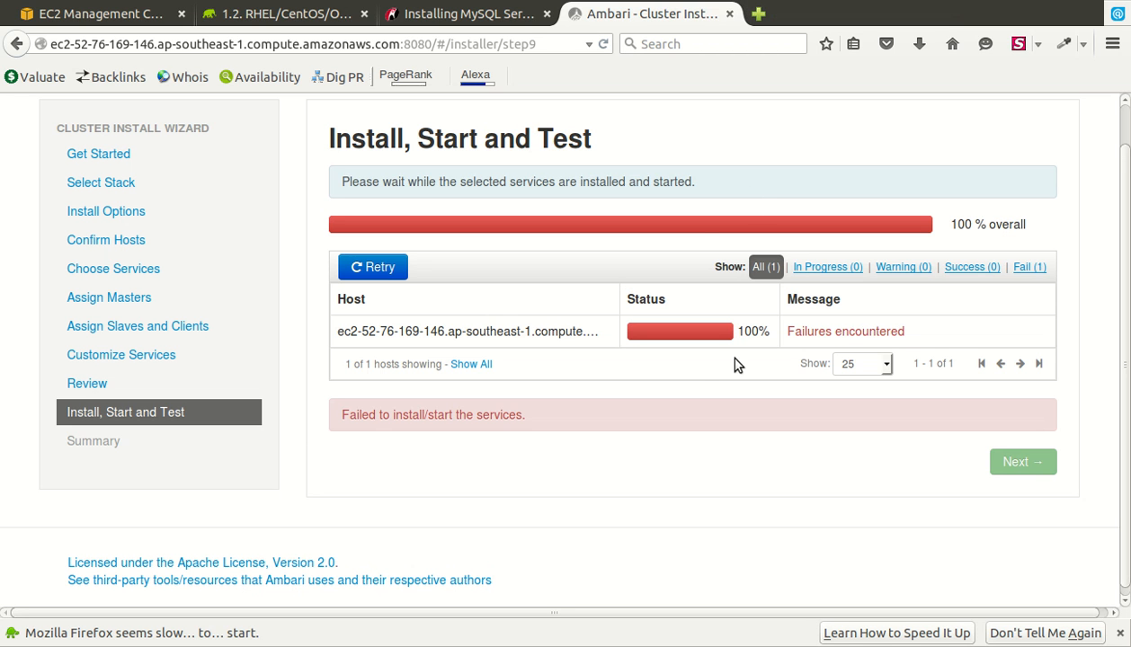
- Open the host's failed MySQL Server Install task log and copy its entire output
{"action": "left_click", "coordinate": [910, 359]}
{"action": "scroll", "coordinate": [935, 255], "scroll_direction": "up", "scroll_amount": 5}
{"action": "scroll", "coordinate": [932, 277], "scroll_direction": "down", "scroll_amount": 5}
{"action": "scroll", "coordinate": [932, 331], "scroll_direction": "down", "scroll_amount": 6}
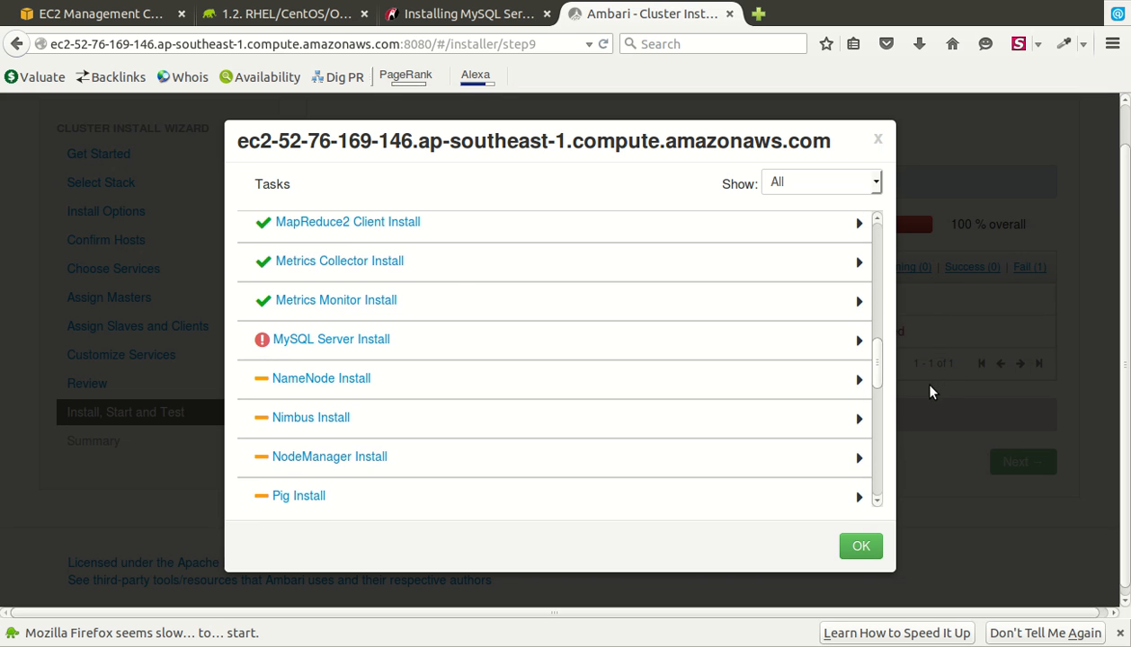
{"action": "left_click", "coordinate": [412, 364]}
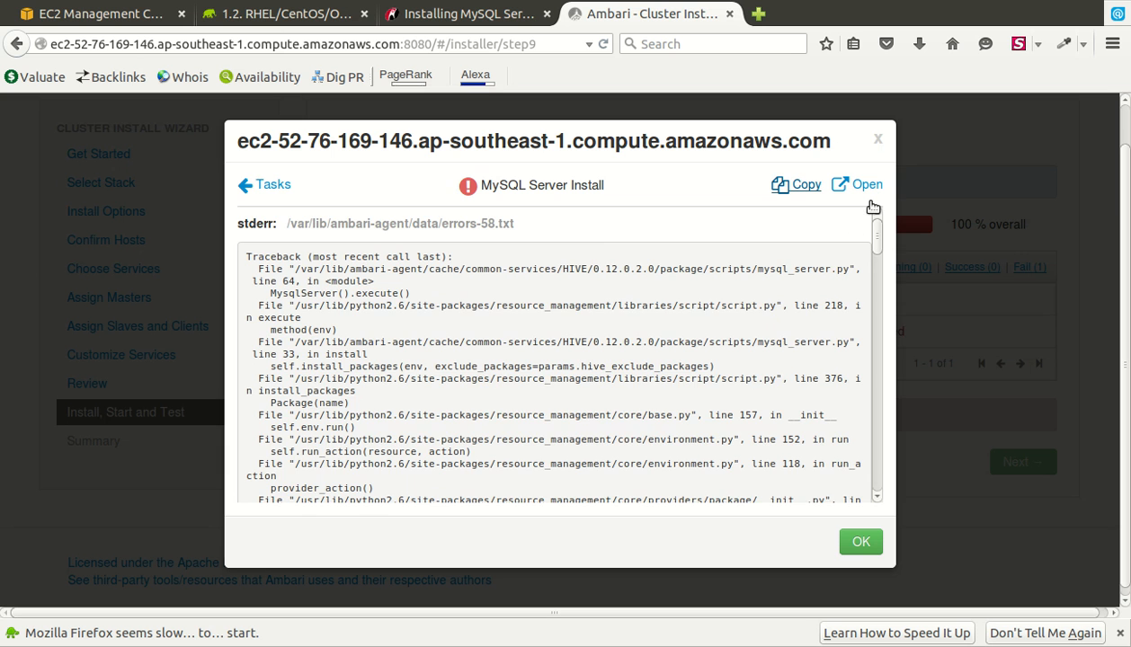
{"action": "left_click", "coordinate": [801, 185]}
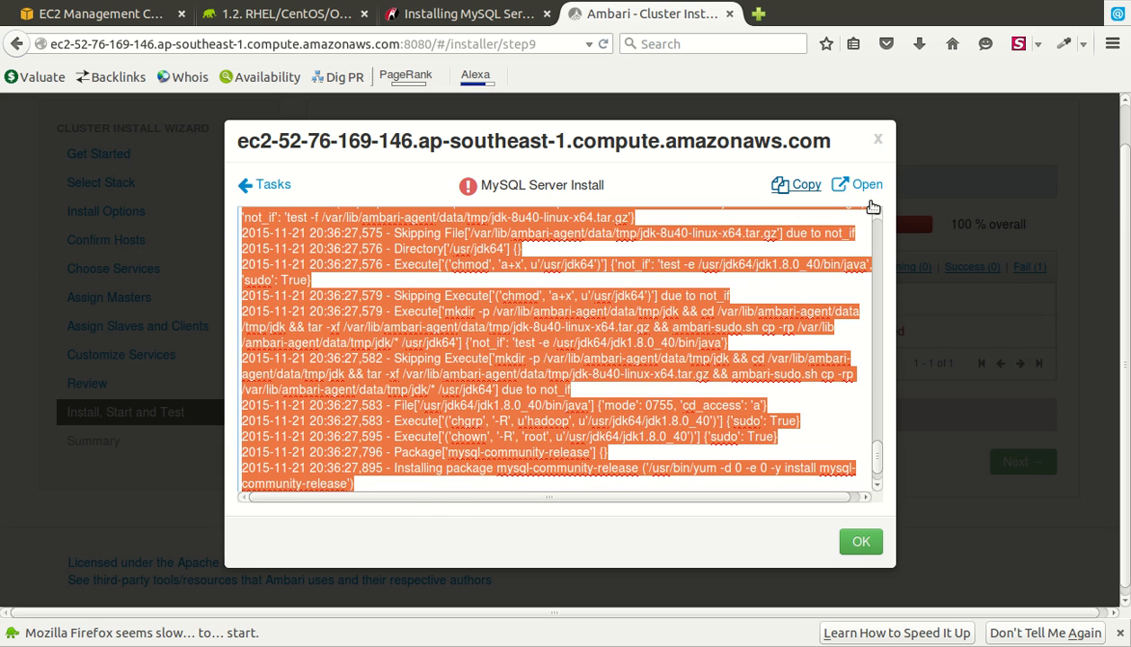
{"action": "left_click", "coordinate": [871, 207]}
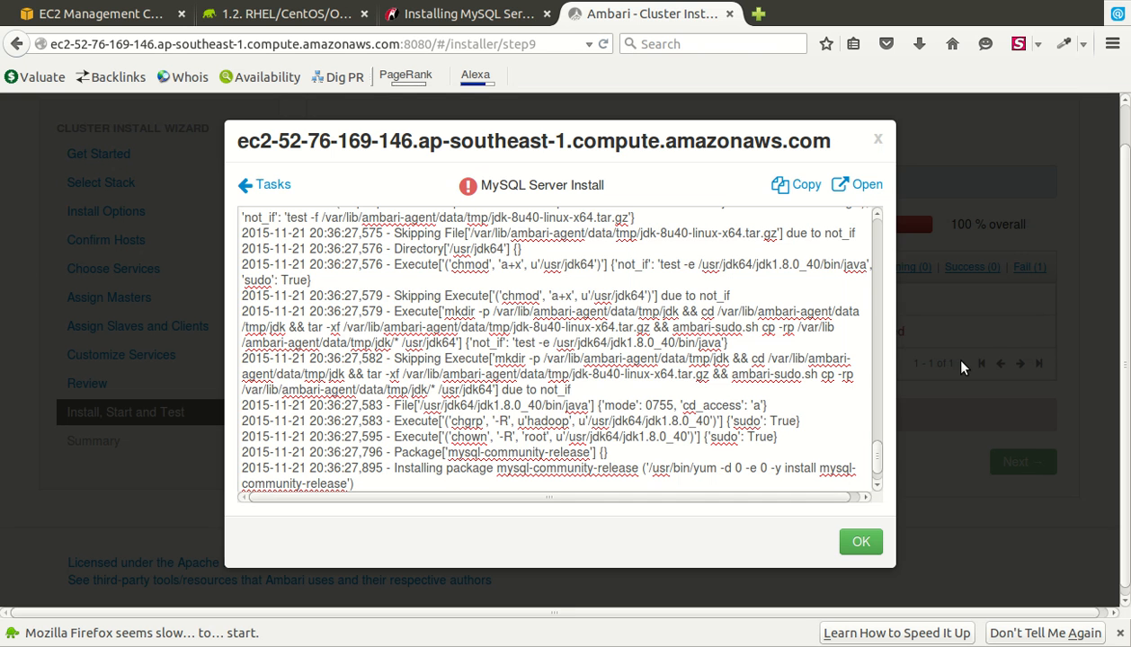
{"action": "key", "text": "ctrl+a"}
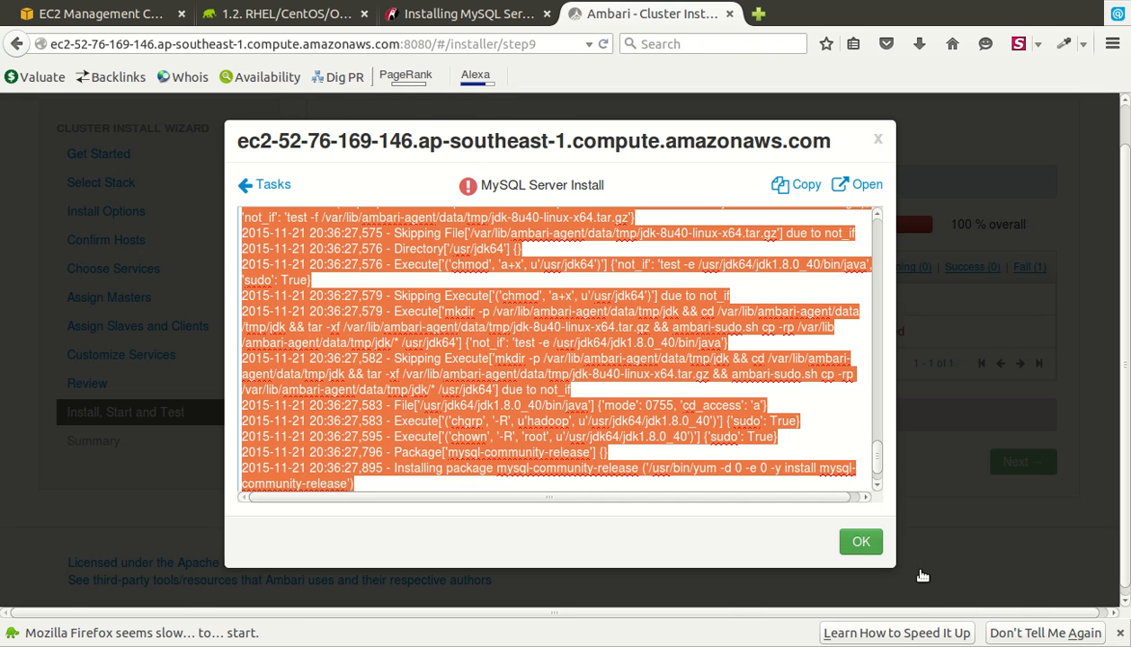
- Close the MySQL Server Install log
{"action": "left_click", "coordinate": [879, 540]}
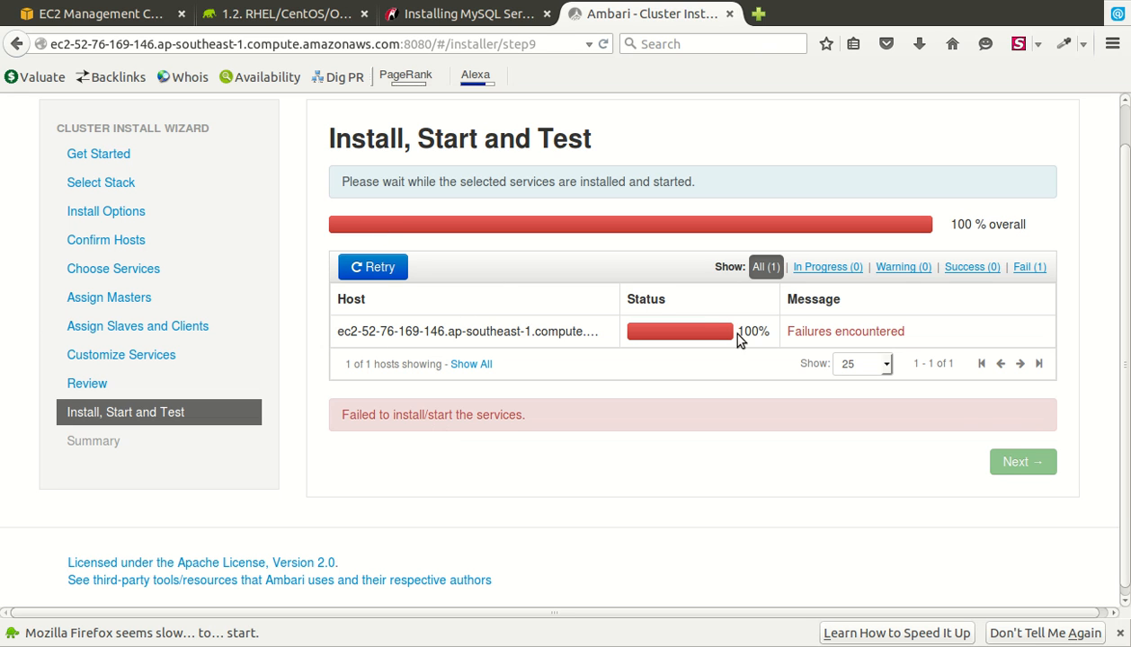
- Retry Install, Start and Test so the host finishes with warnings only
{"action": "left_click", "coordinate": [395, 268]}
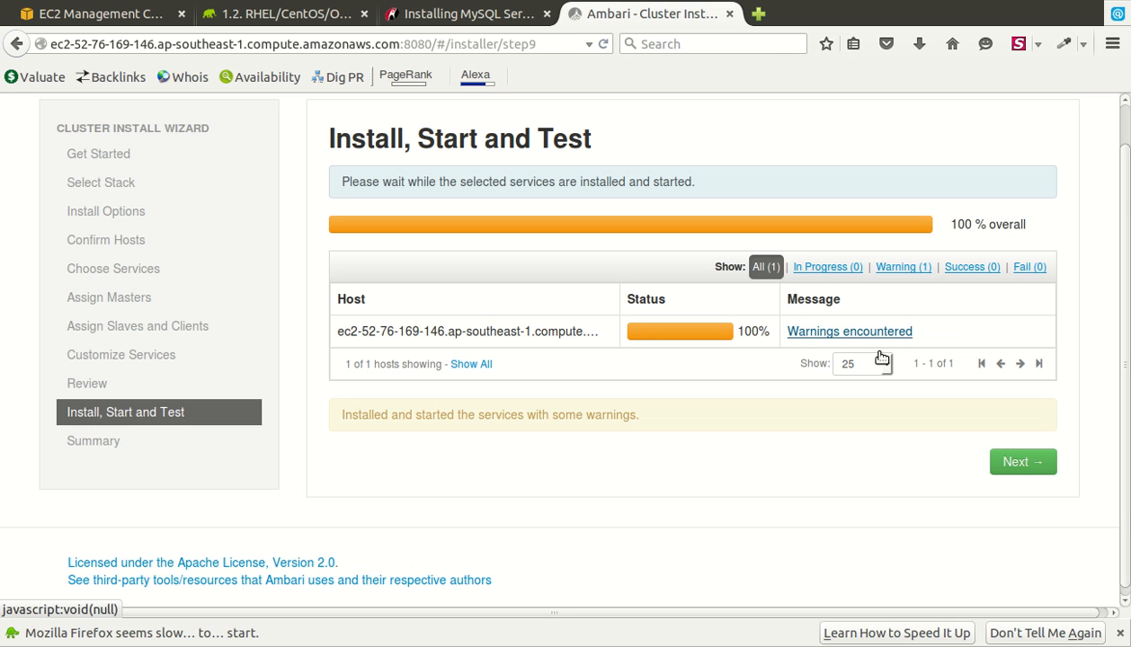
- Review the host's warning task list, close it, and dismiss the web client state error
{"action": "left_click", "coordinate": [868, 334]}
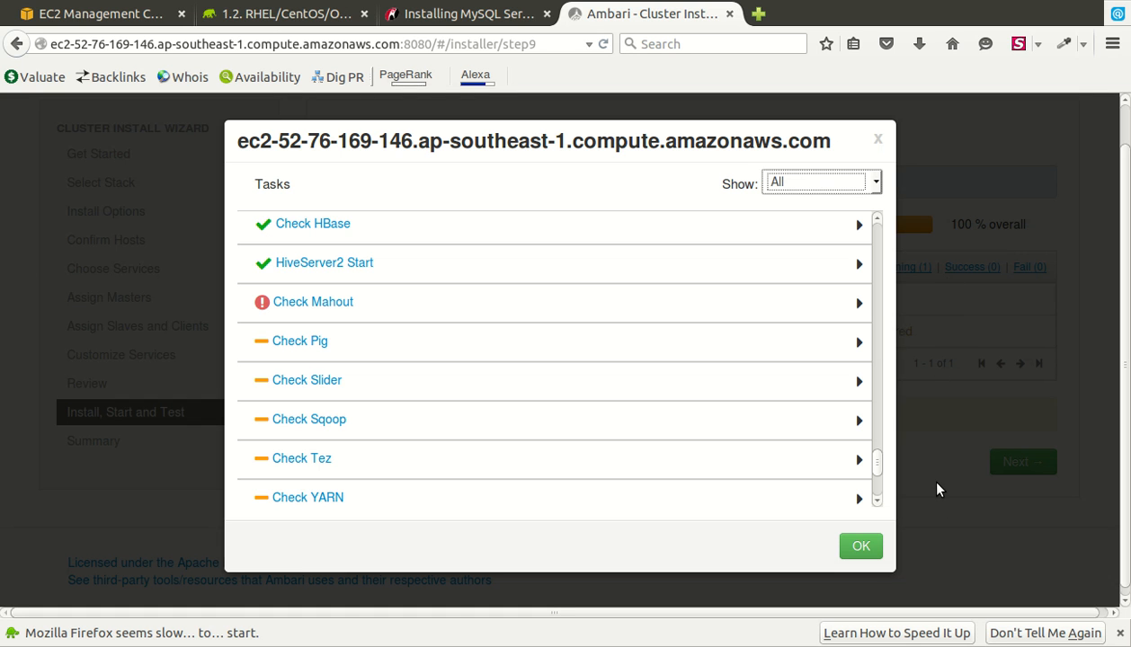
{"action": "scroll", "coordinate": [936, 490], "scroll_direction": "down", "scroll_amount": 4}
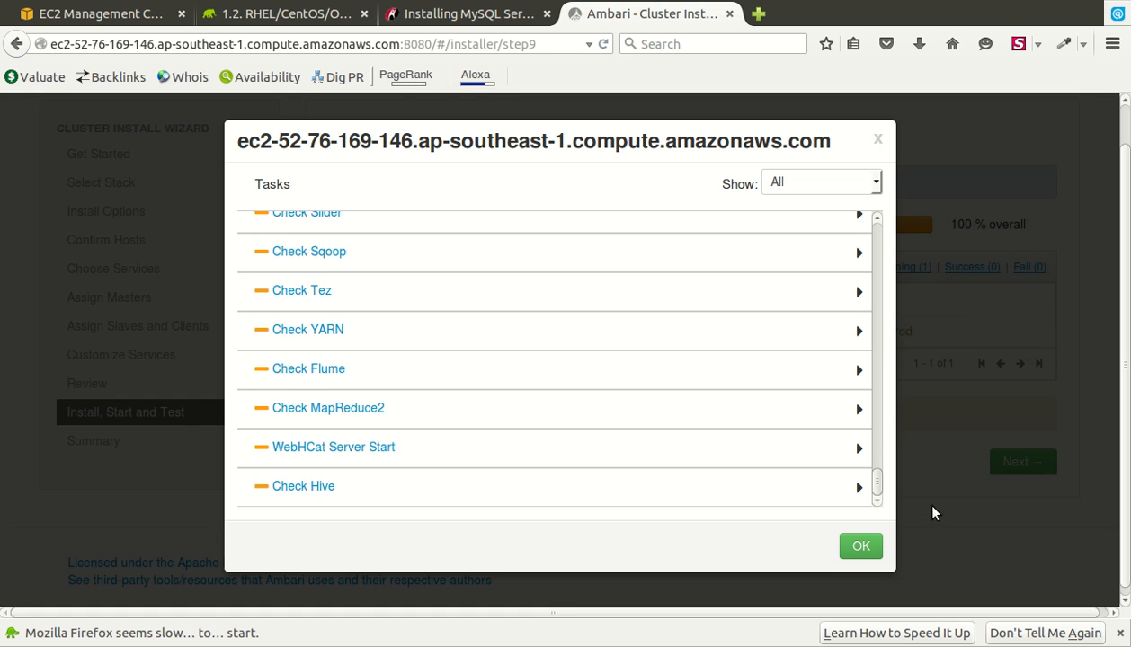
{"action": "scroll", "coordinate": [933, 508], "scroll_direction": "up", "scroll_amount": 4}
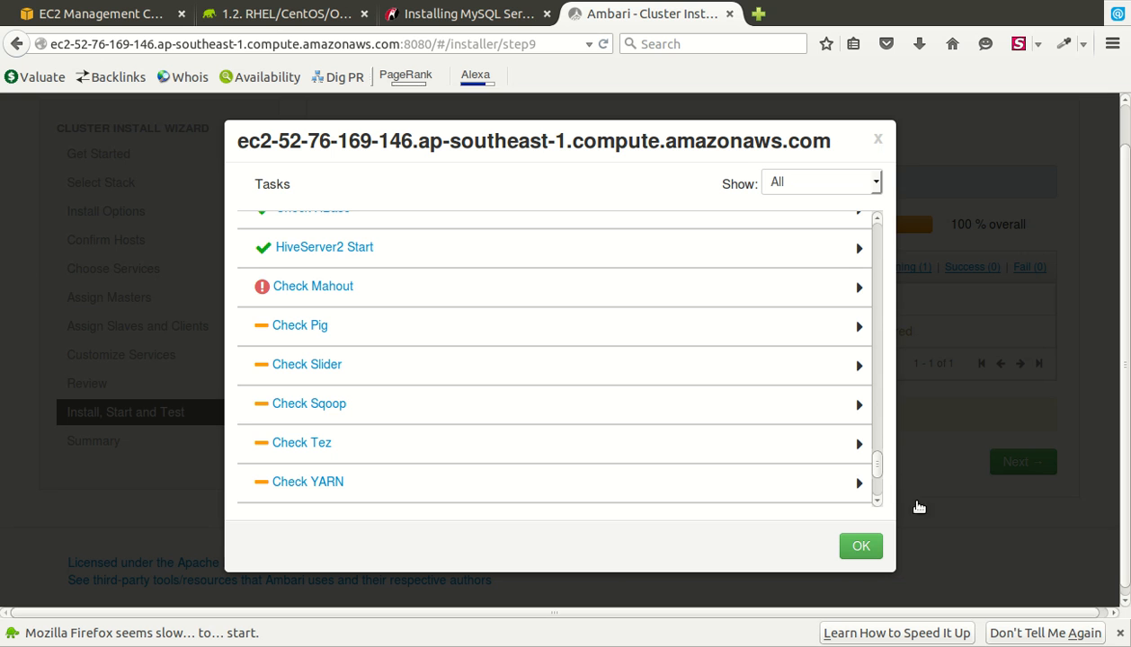
{"action": "scroll", "coordinate": [936, 490], "scroll_direction": "down", "scroll_amount": 4}
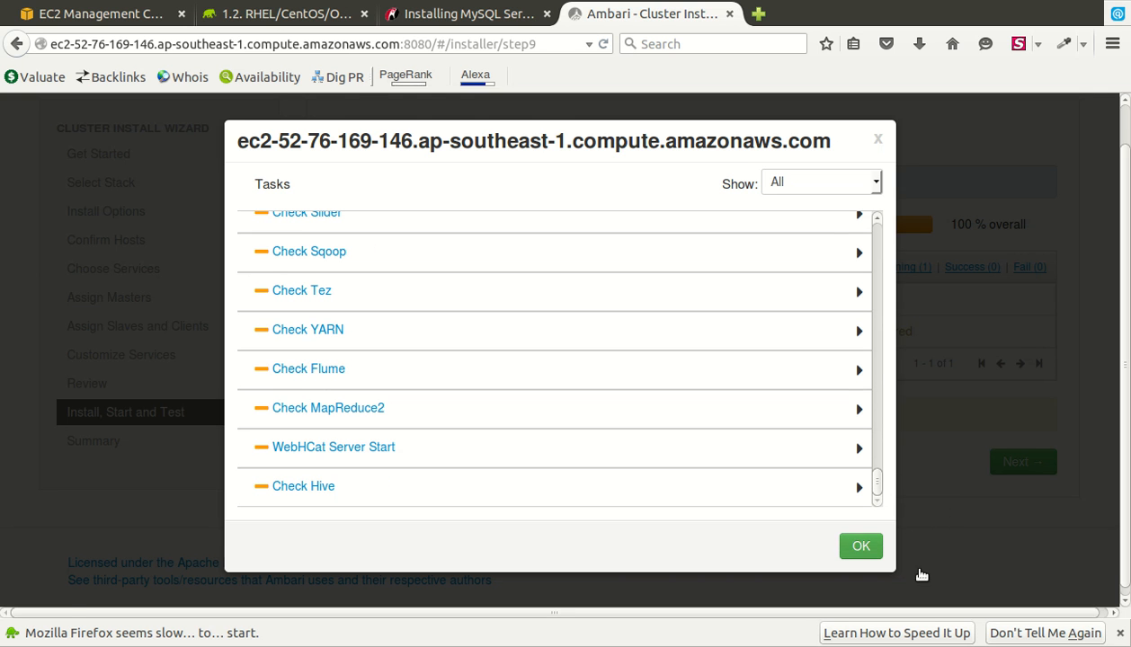
{"action": "left_click", "coordinate": [863, 546]}
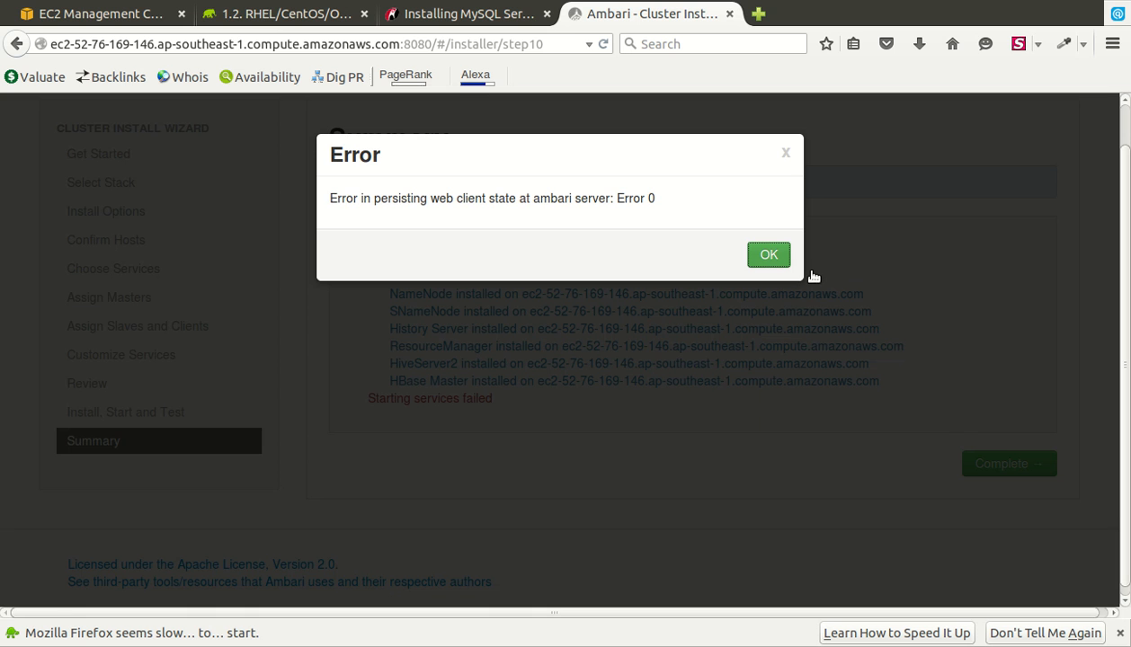
{"action": "left_click", "coordinate": [773, 259]}
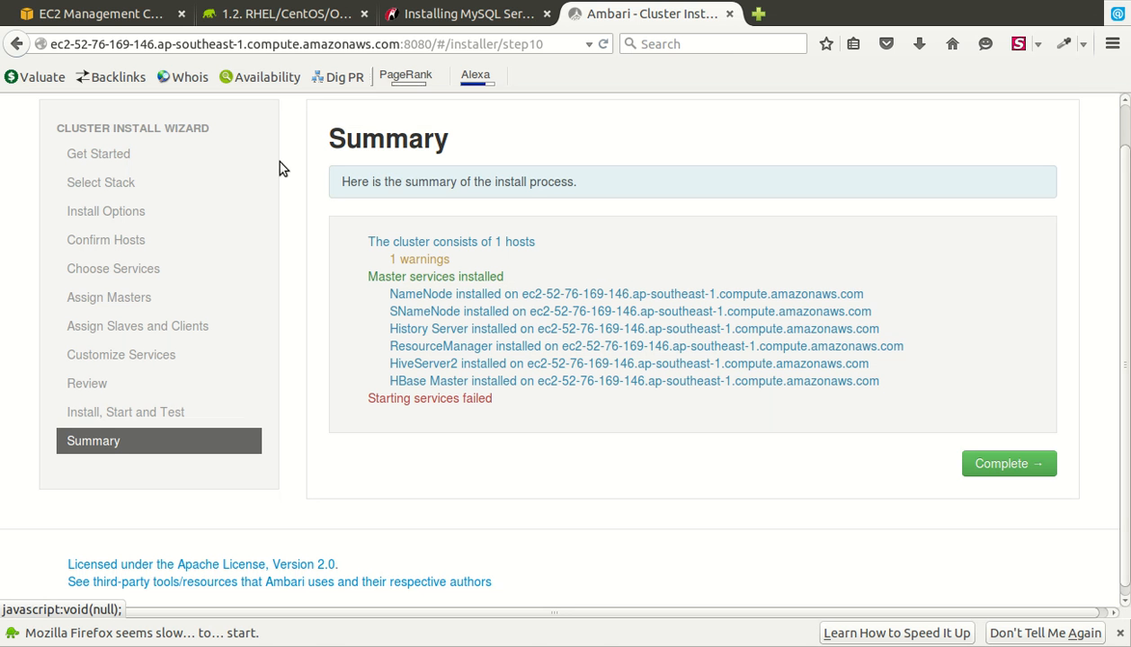
- Complete the install wizard, dismiss the error, and let the Ambari dashboard load
{"action": "left_click", "coordinate": [1081, 488]}
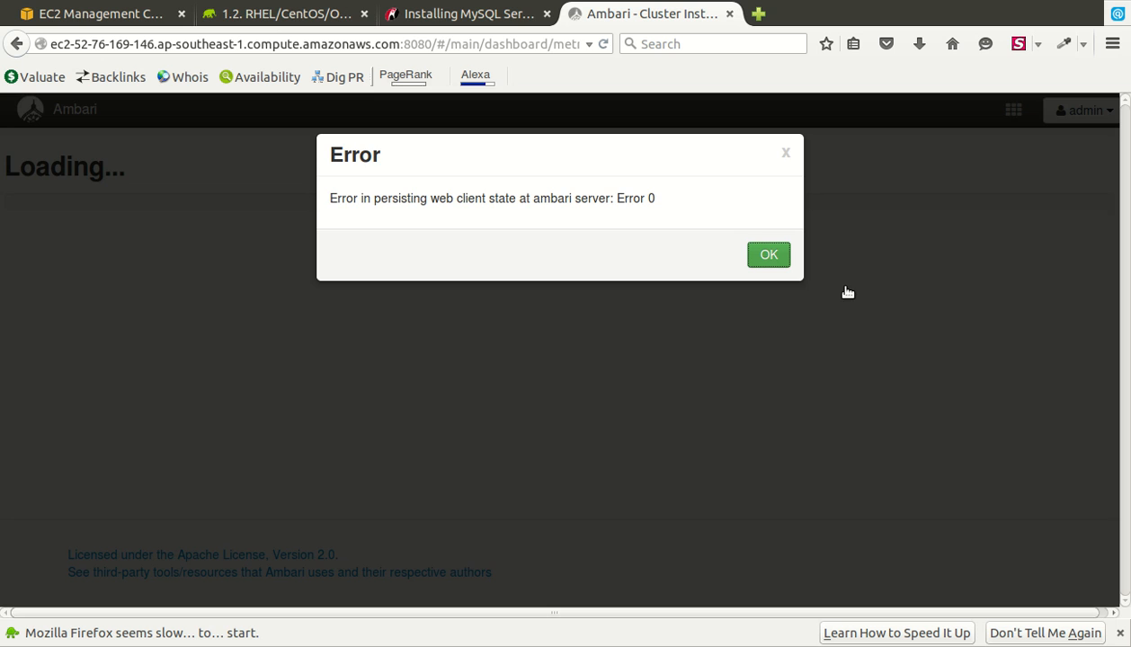
{"action": "key", "text": "Return"}
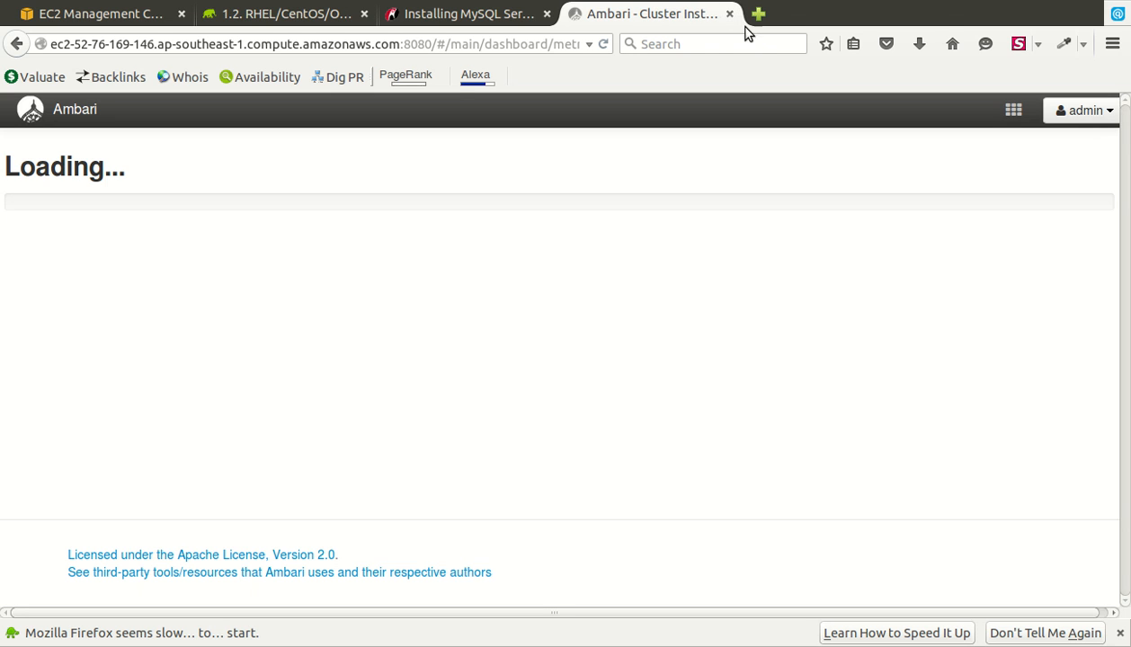
{"action": "key", "text": "ctrl+t"}
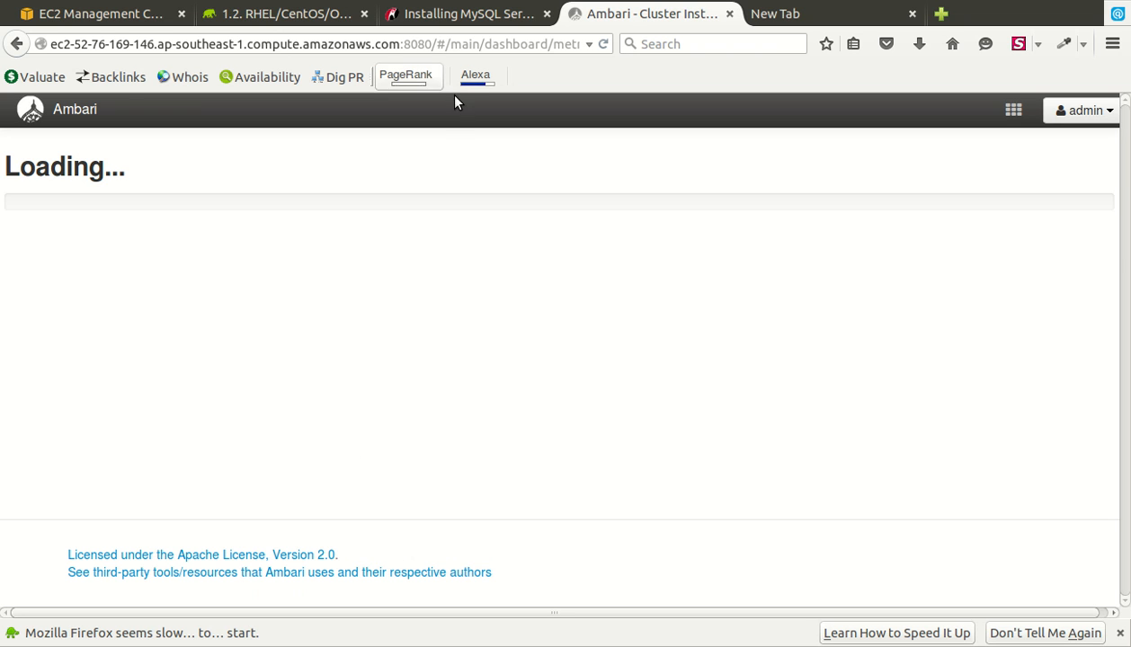
{"action": "left_click", "coordinate": [451, 59]}
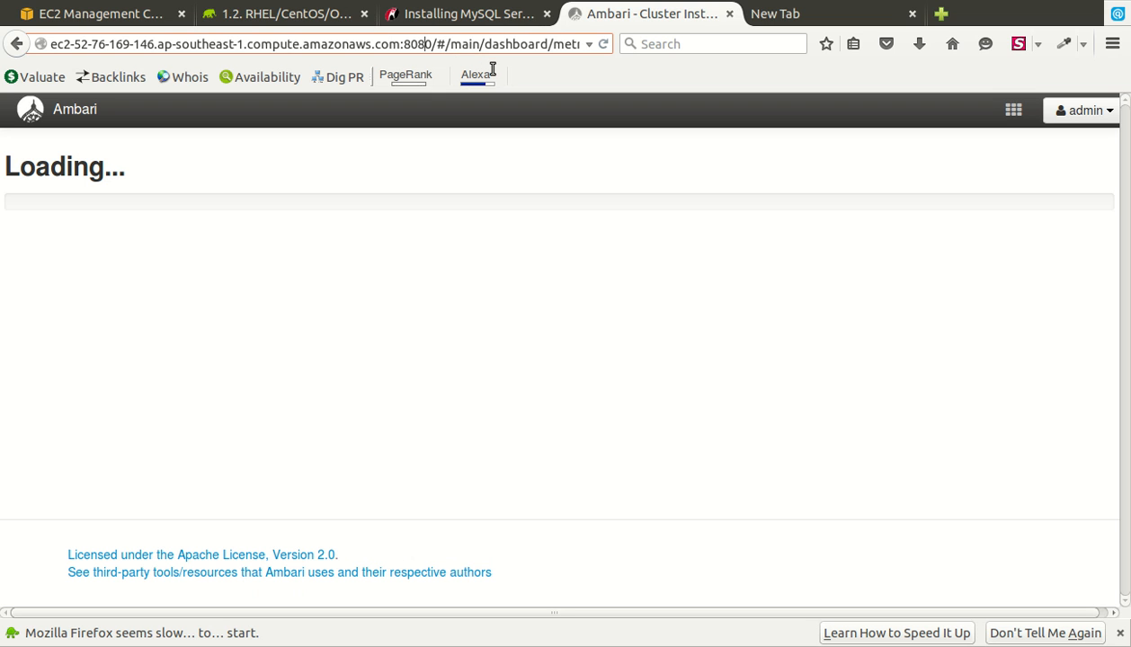
{"action": "key", "text": "Return"}
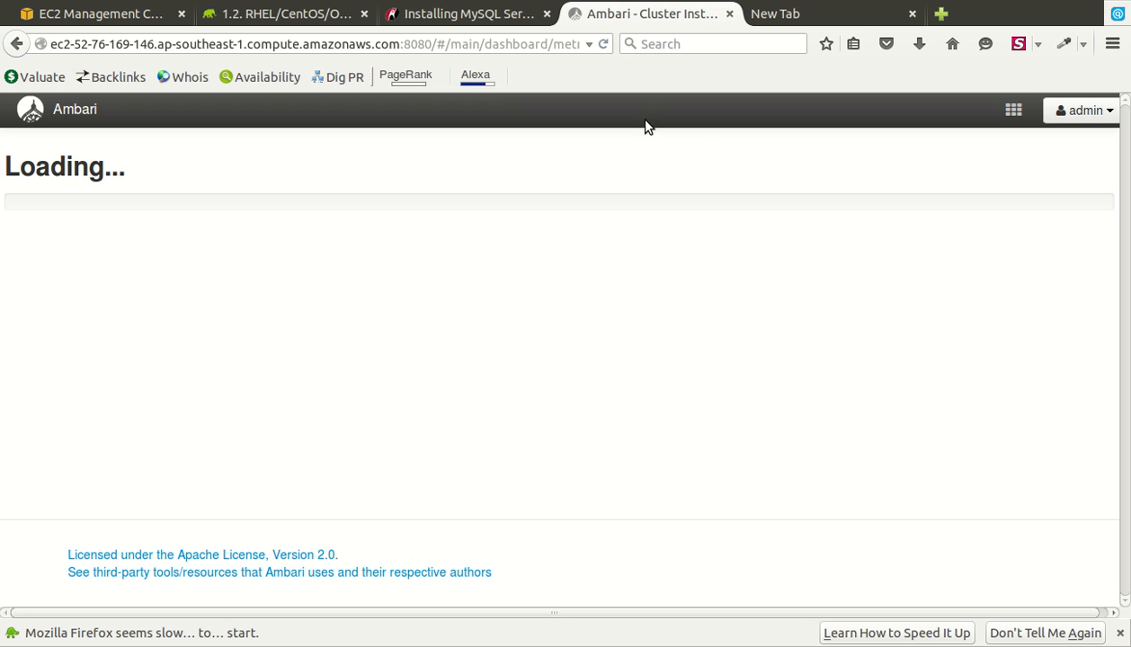
- Reload the stuck page and sign back in with the username and password
{"action": "key", "text": "F5"}
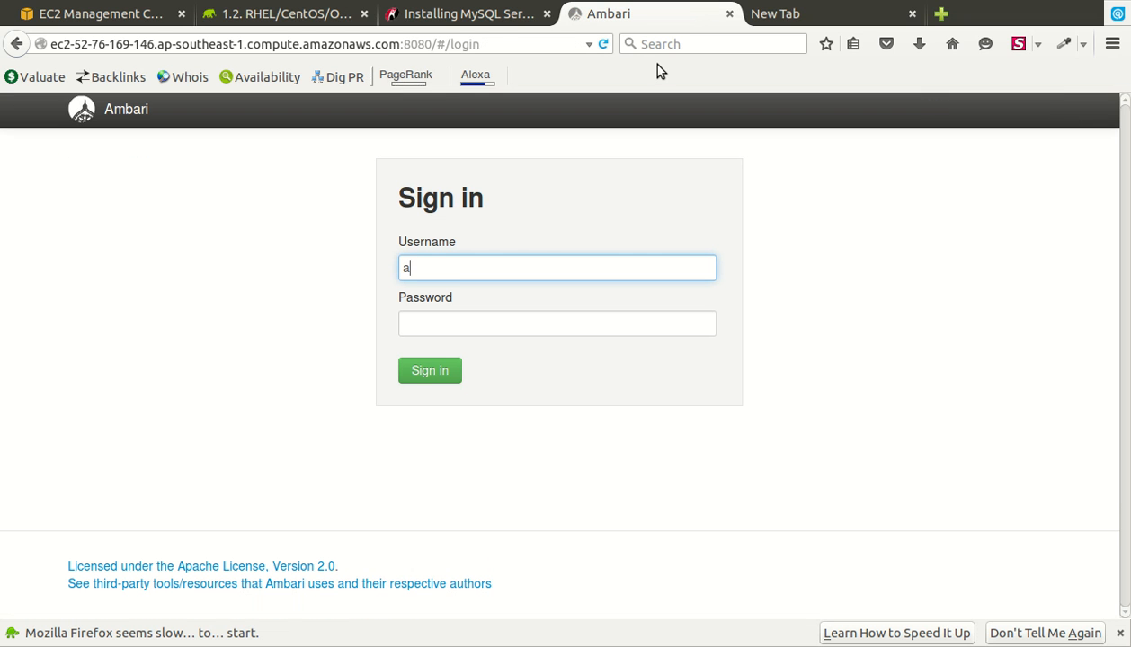
{"action": "key", "text": "Tab"}
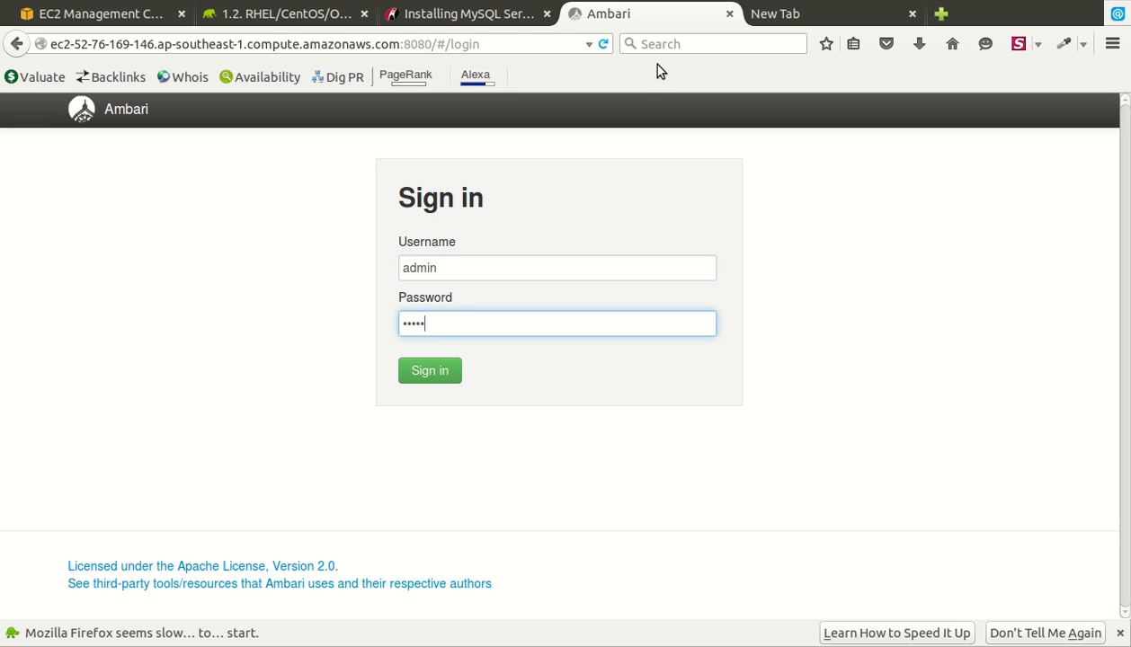
{"action": "key", "text": "Return"}
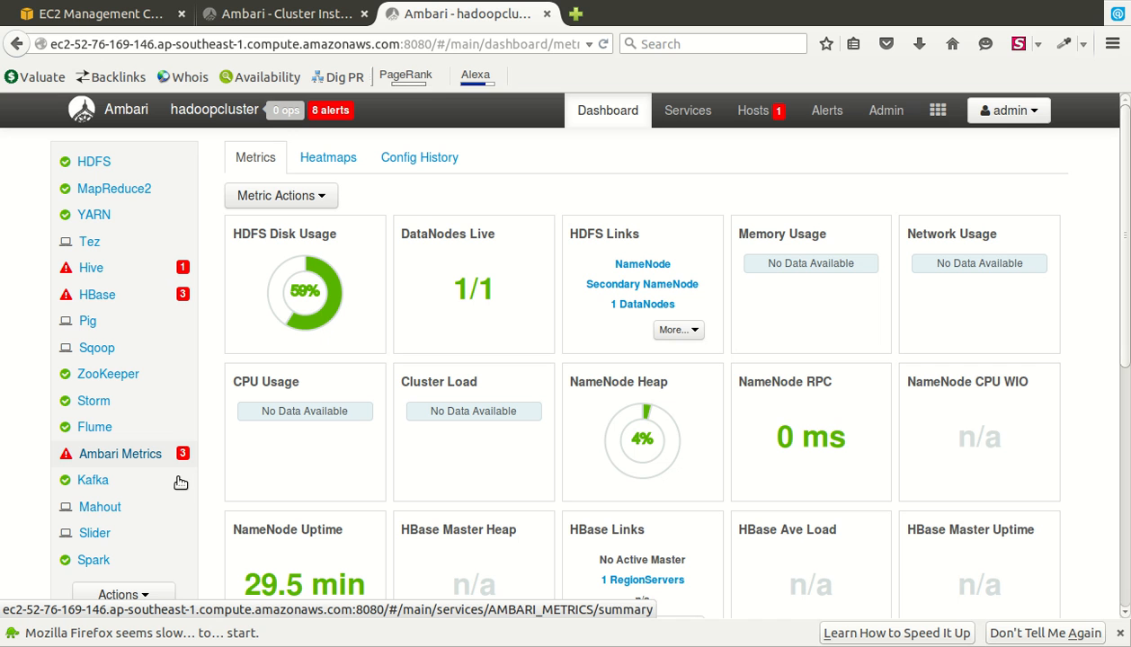
- Start the stopped Metrics Collector from the host's component list
{"action": "left_click", "coordinate": [146, 286]}
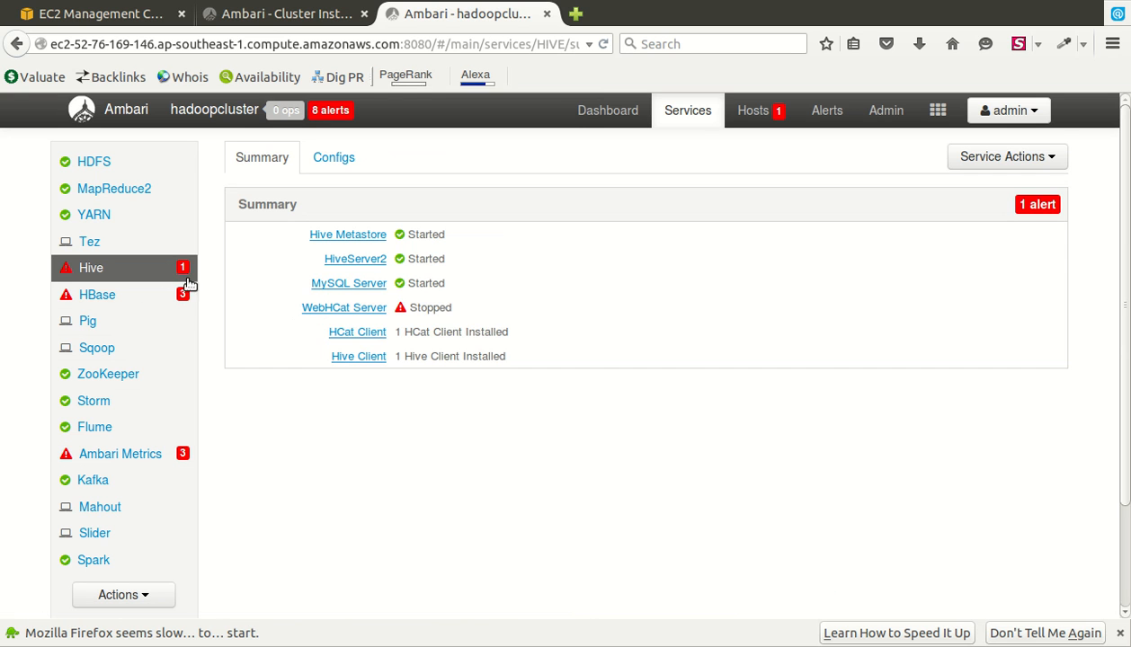
{"action": "left_click", "coordinate": [396, 332]}
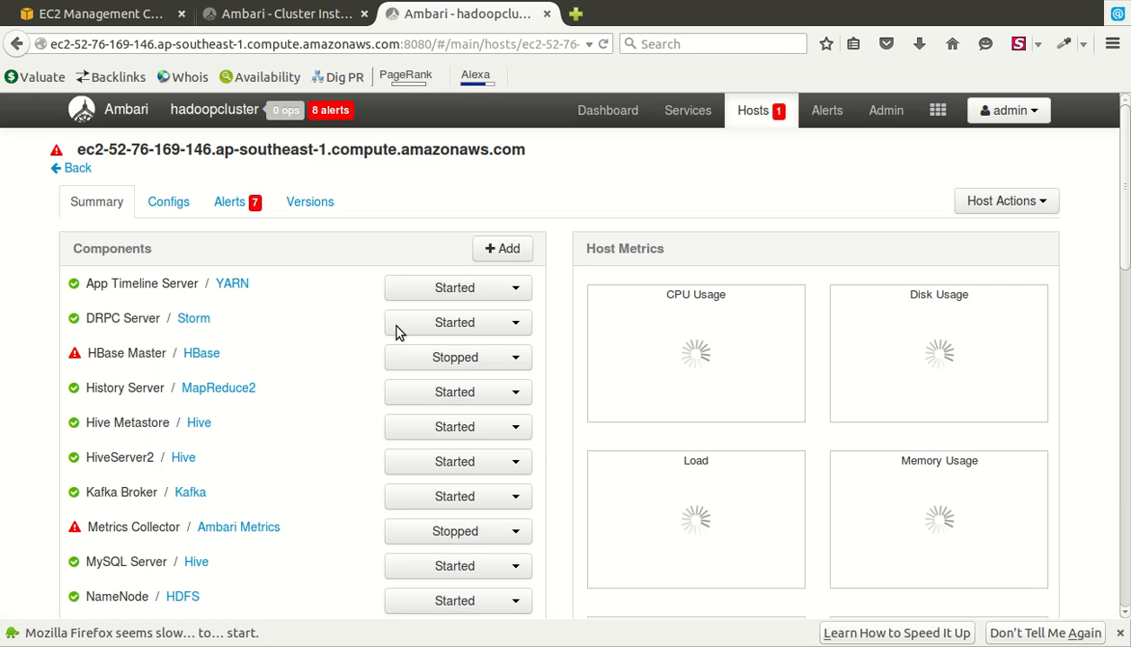
{"action": "scroll", "coordinate": [397, 332], "scroll_direction": "down", "scroll_amount": 2}
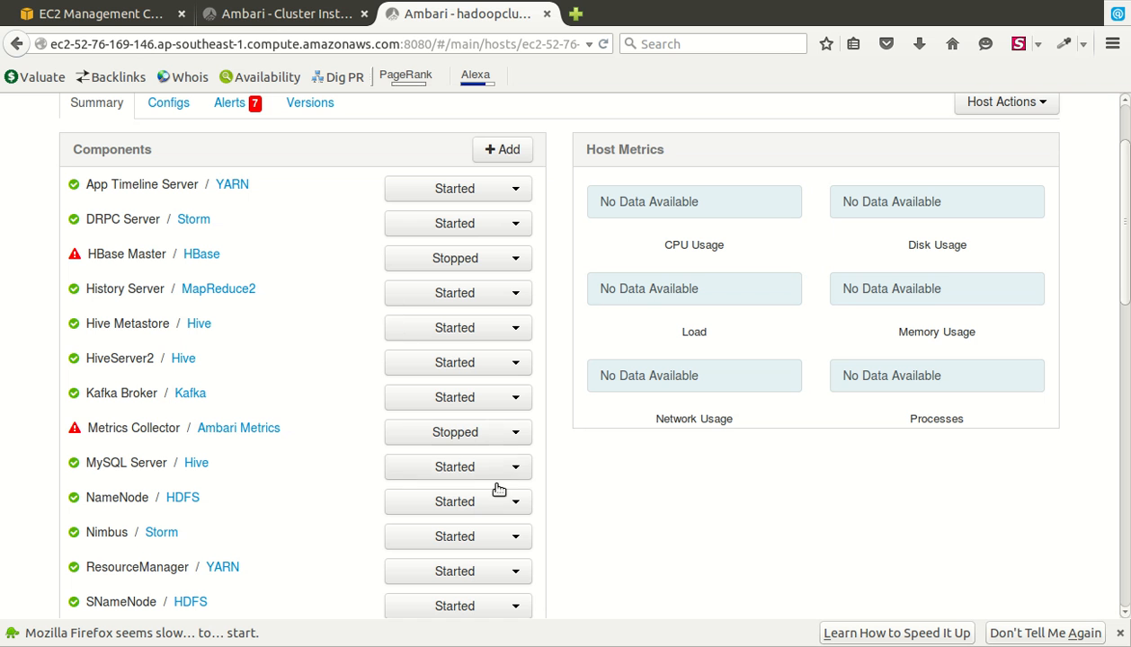
{"action": "left_click", "coordinate": [518, 445]}
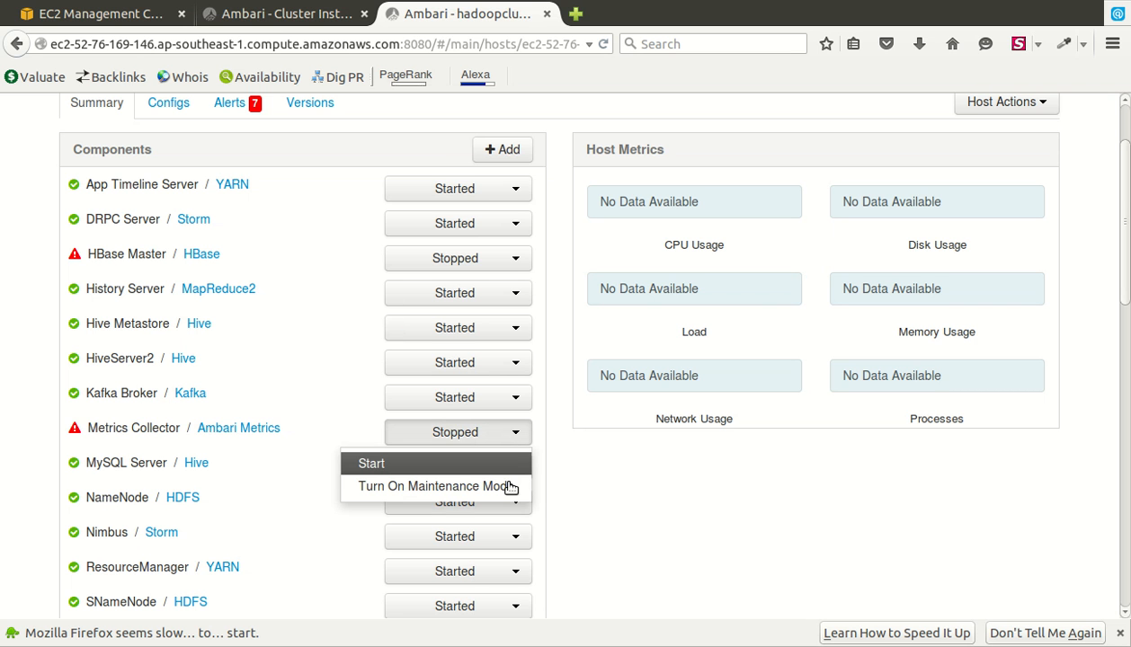
{"action": "left_click", "coordinate": [503, 473]}
{"action": "left_click", "coordinate": [768, 251]}
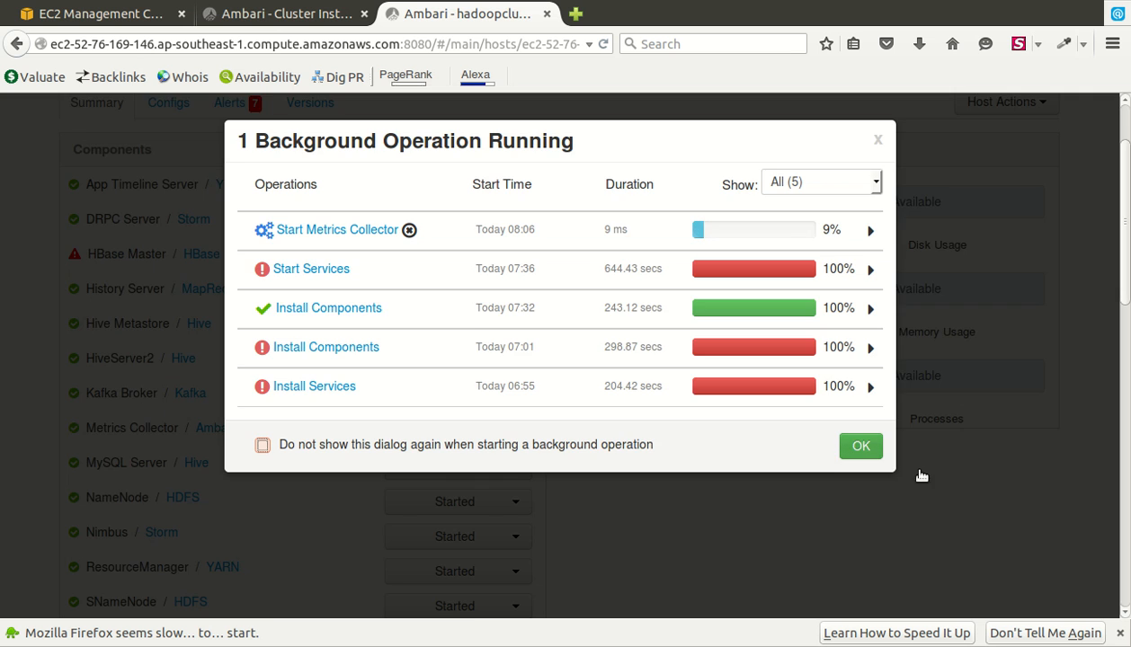
{"action": "left_click", "coordinate": [922, 476]}
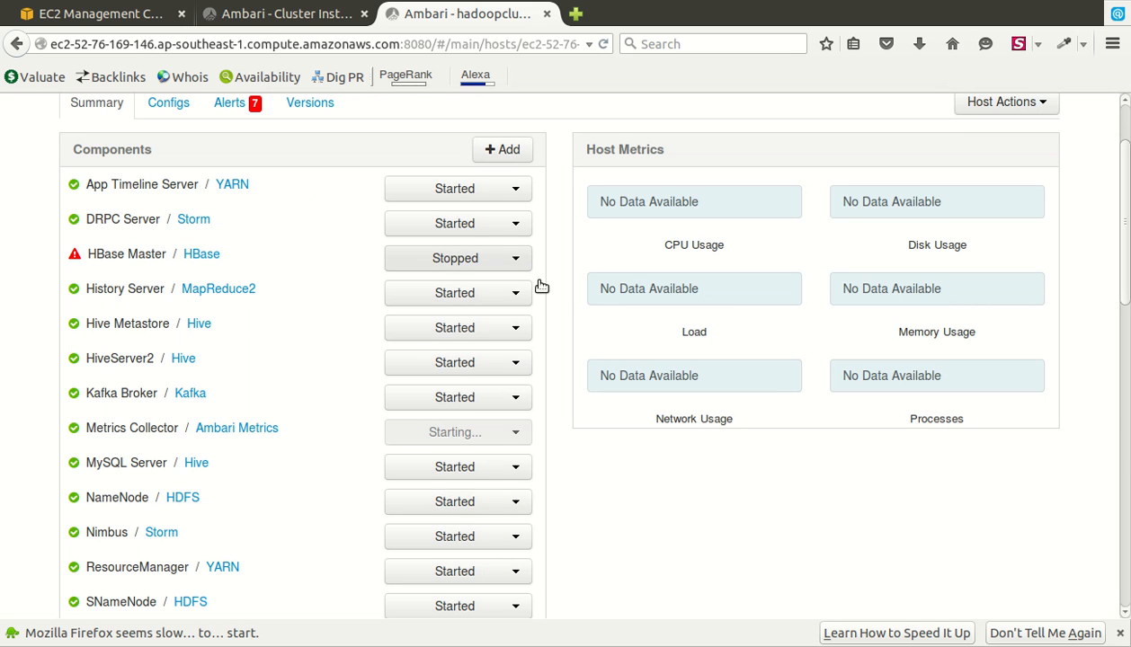
- Start the stopped HBase Master on the same host
{"action": "left_click", "coordinate": [515, 258]}
{"action": "left_click", "coordinate": [522, 294]}
{"action": "left_click", "coordinate": [788, 255]}
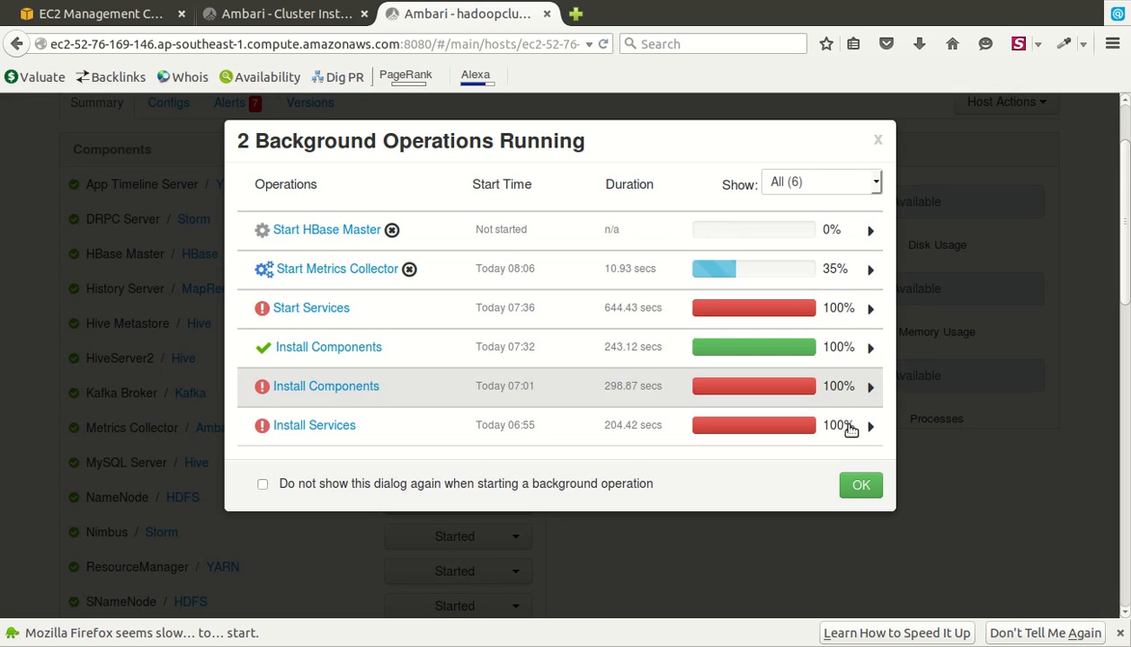
{"action": "left_click", "coordinate": [911, 499]}
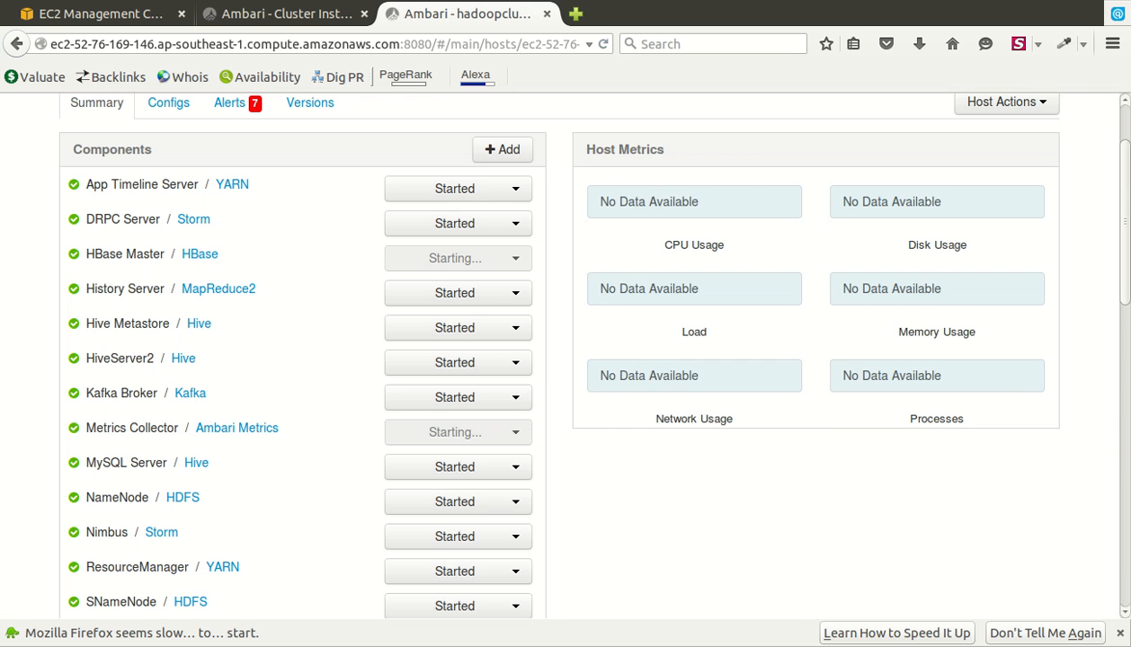
{"action": "left_click_drag", "start_coordinate": [1126, 222], "coordinate": [1126, 179]}
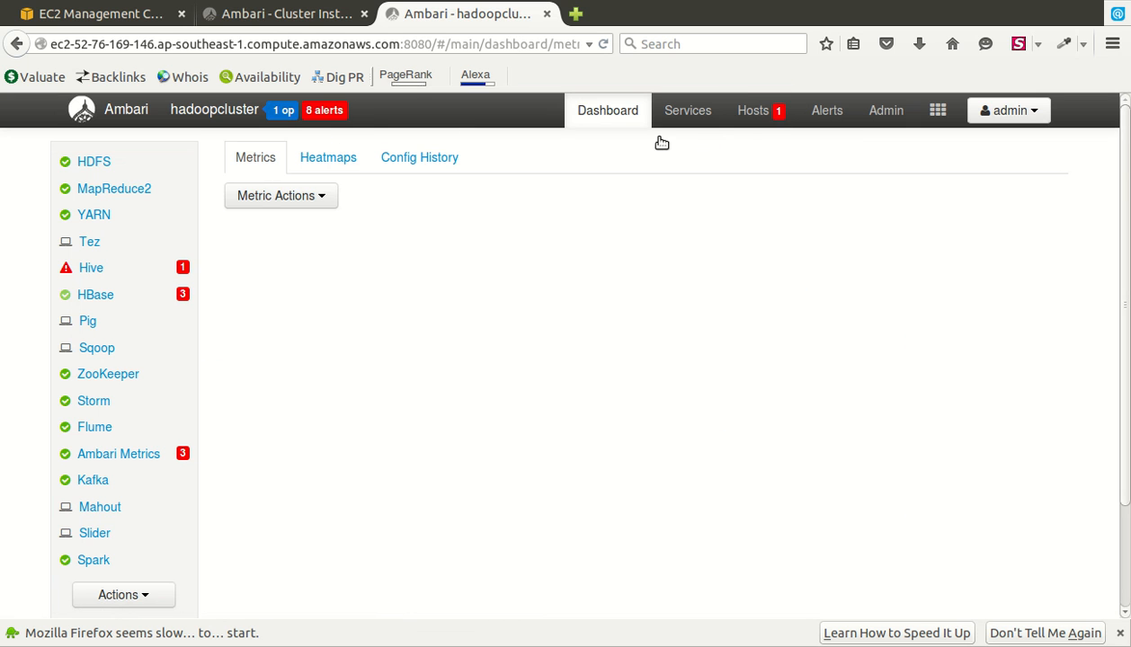
- Start the stopped WebHCat Server from the host's component list
{"action": "left_click", "coordinate": [181, 286]}
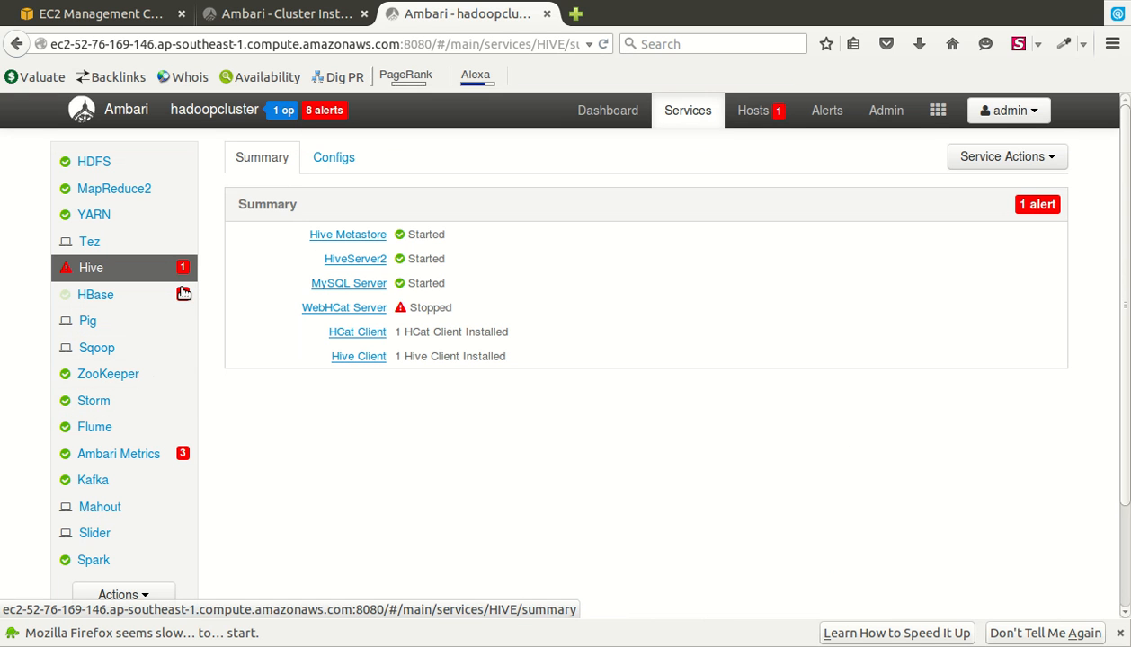
{"action": "left_click", "coordinate": [413, 309]}
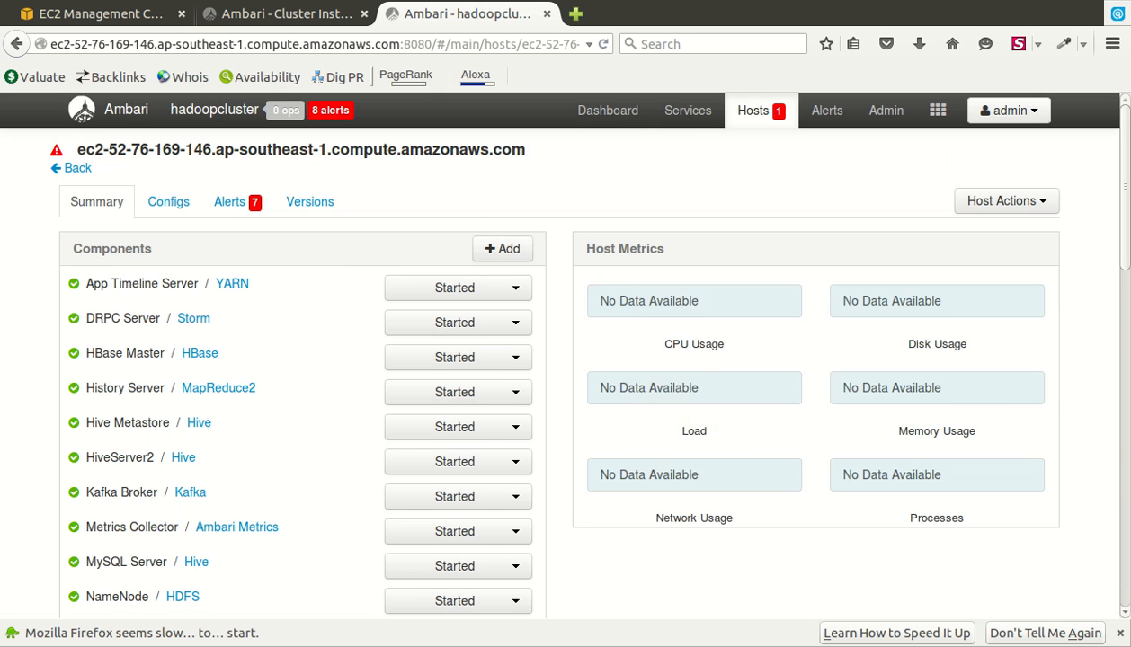
{"action": "scroll", "coordinate": [685, 332], "scroll_direction": "down", "scroll_amount": 10}
{"action": "left_click", "coordinate": [516, 318]}
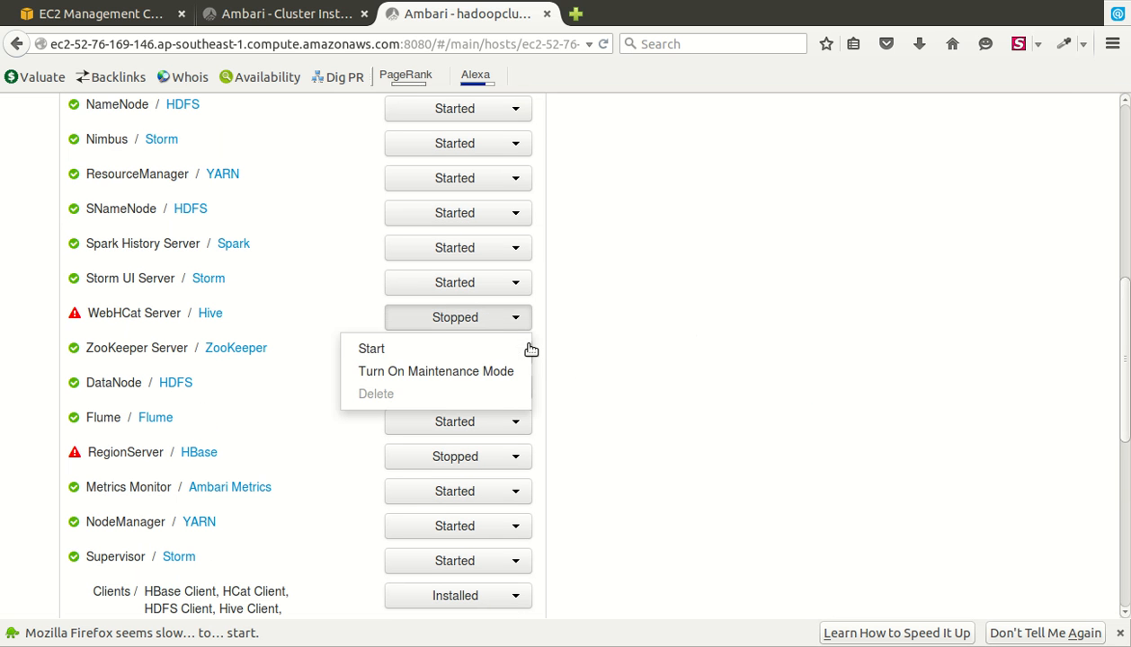
{"action": "left_click", "coordinate": [528, 358]}
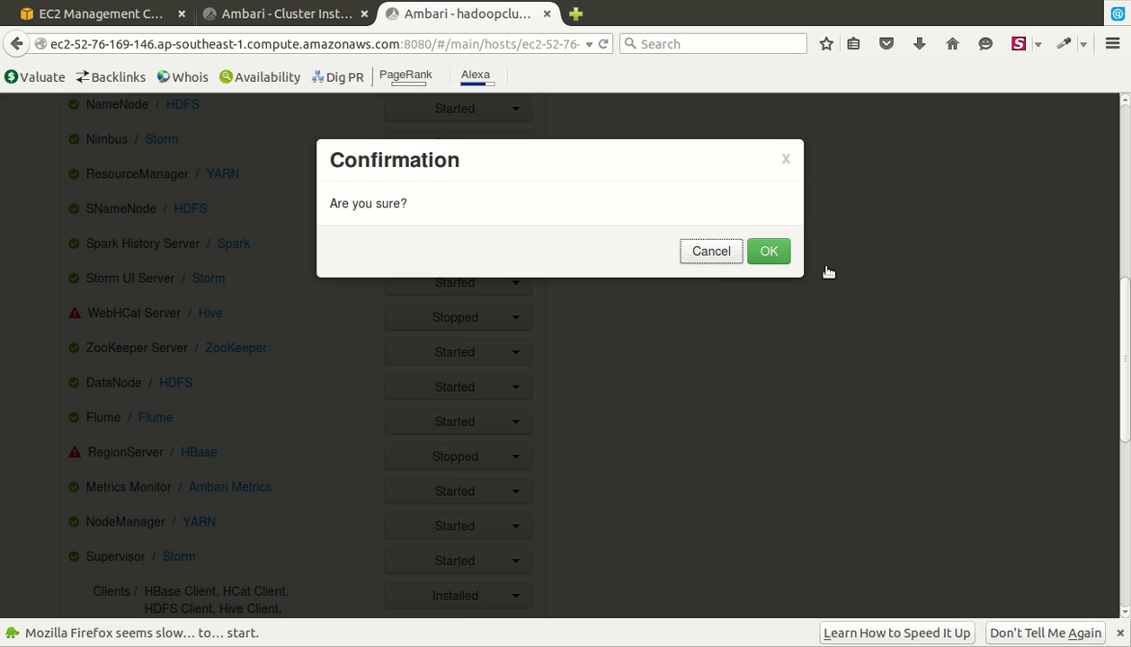
{"action": "left_click", "coordinate": [768, 252]}
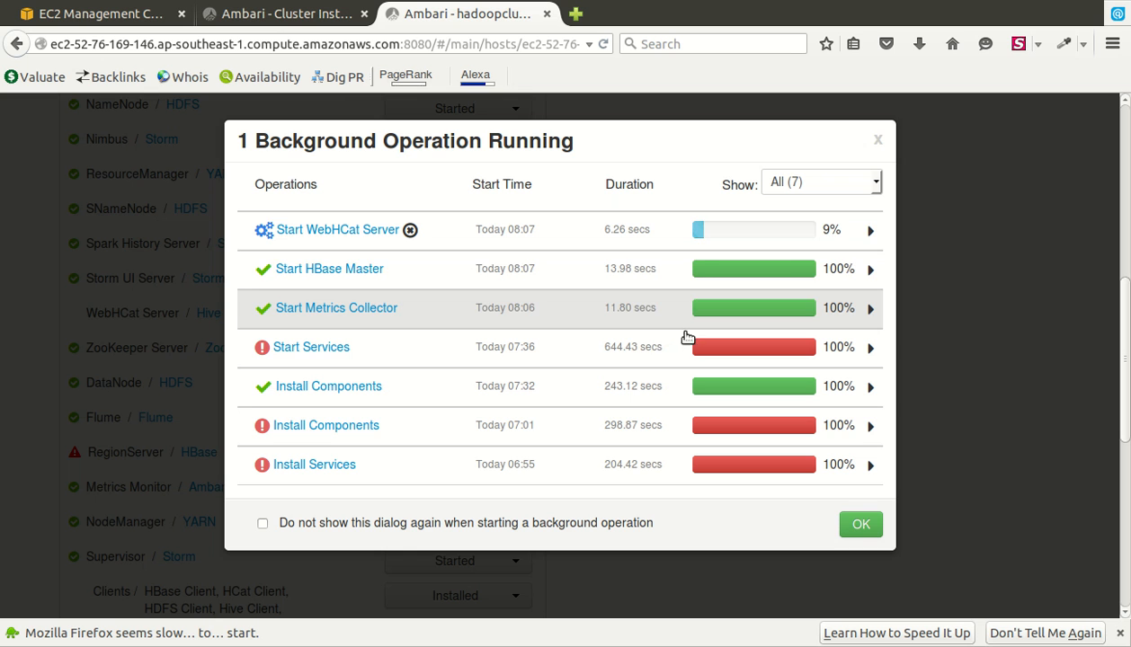
- Review the host's tasks in the failed Start Services operation, then close the dialog
{"action": "left_click", "coordinate": [804, 360]}
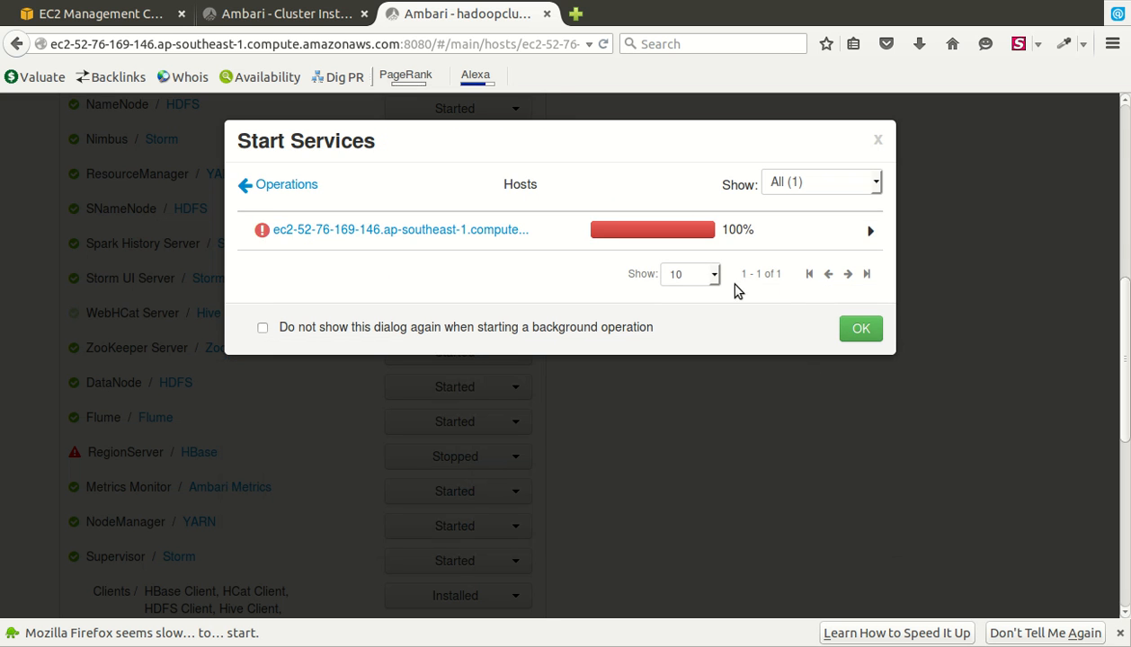
{"action": "left_click", "coordinate": [701, 241]}
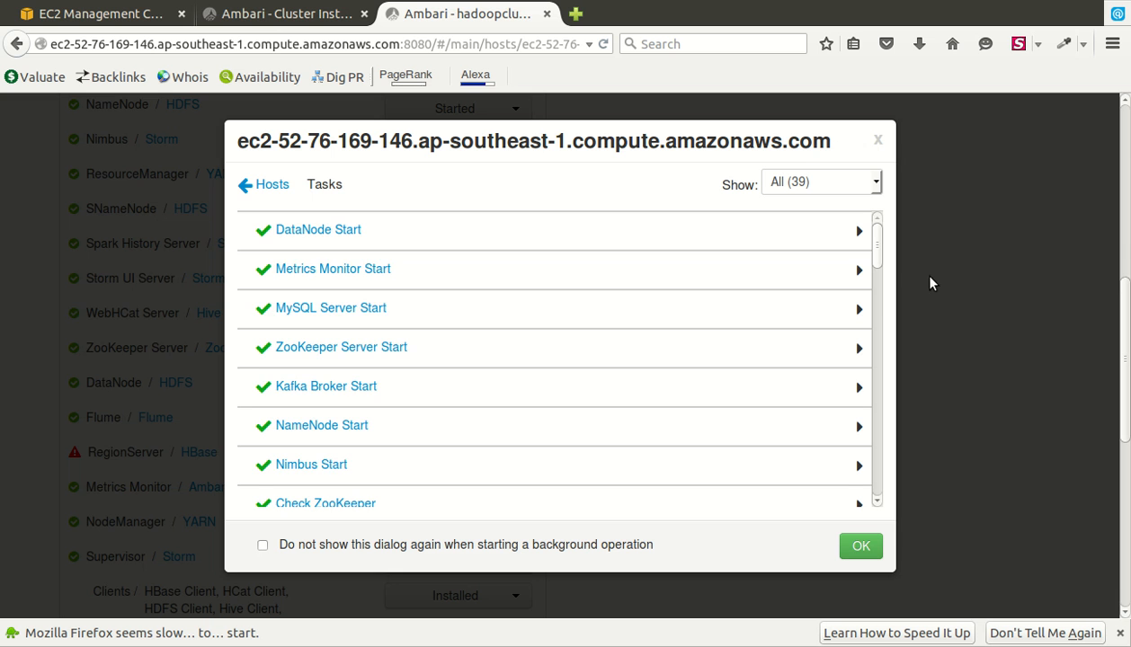
{"action": "scroll", "coordinate": [913, 270], "scroll_direction": "down", "scroll_amount": 15}
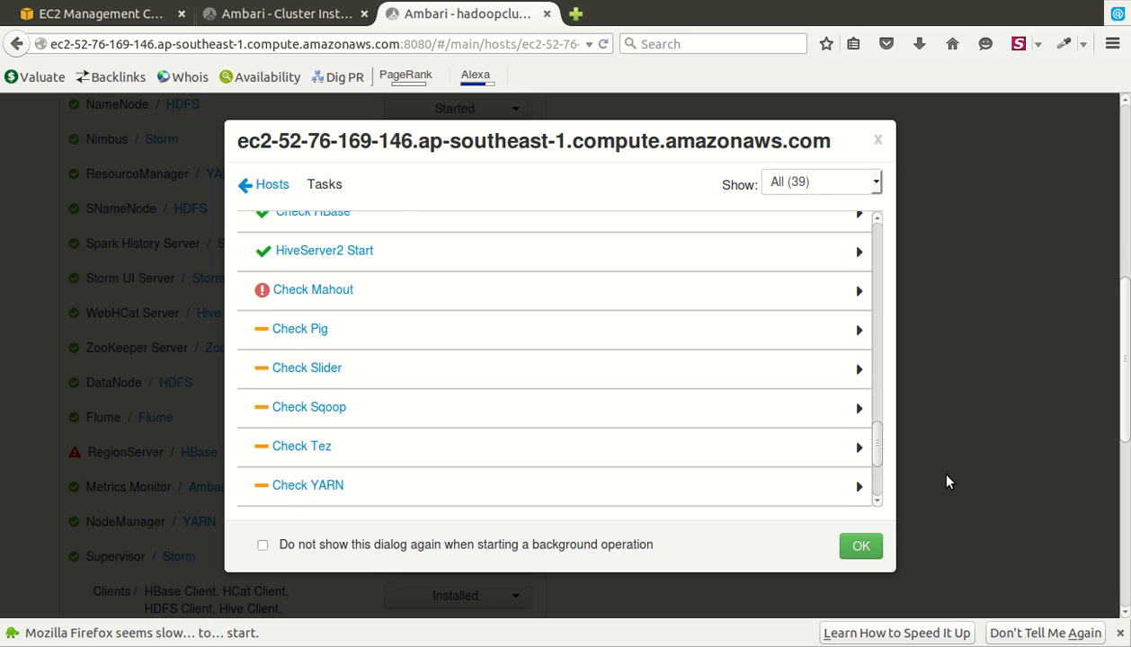
{"action": "scroll", "coordinate": [946, 475], "scroll_direction": "down", "scroll_amount": 3}
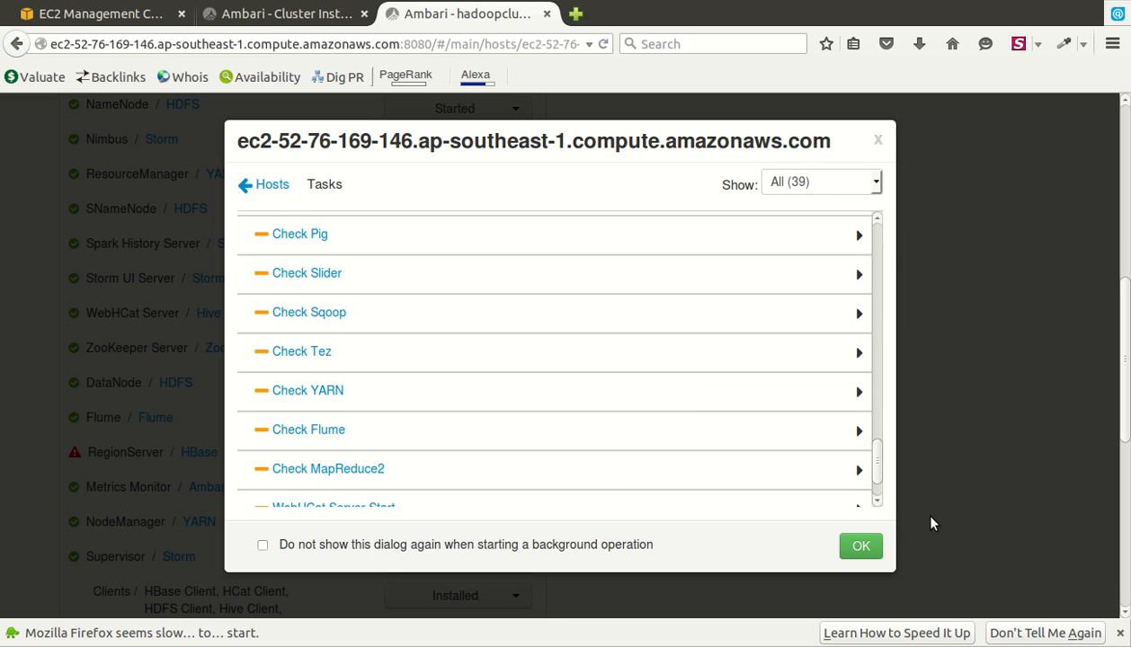
{"action": "key", "text": "Return"}
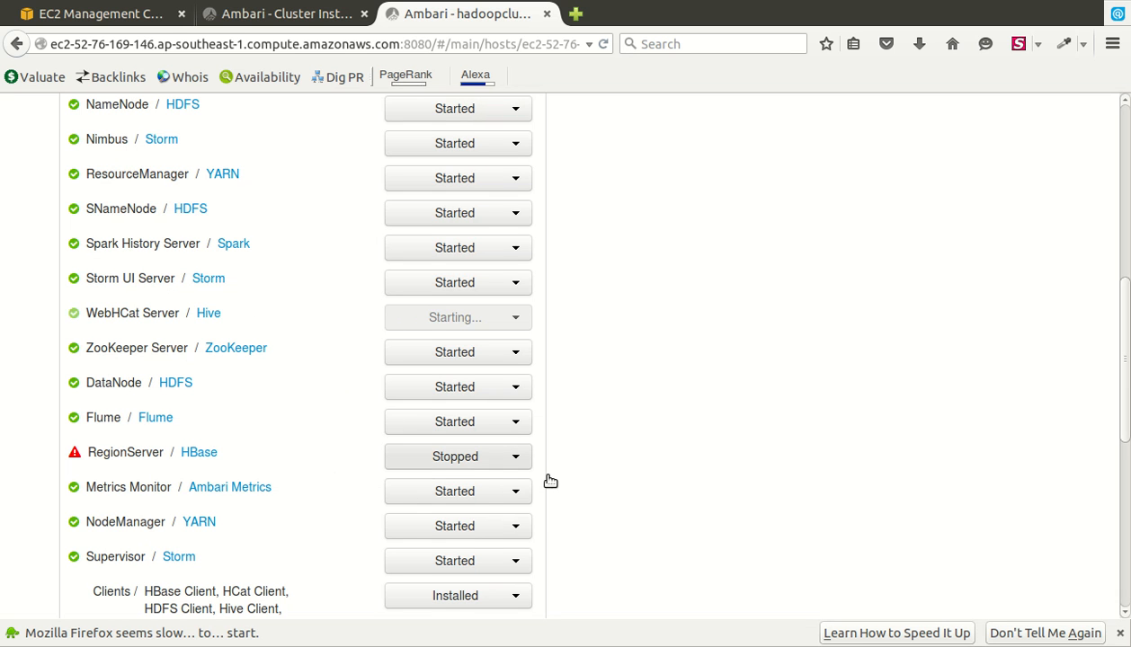
- Start the stopped HBase RegionServer on the host
{"action": "left_click", "coordinate": [516, 457]}
{"action": "left_click", "coordinate": [504, 487]}
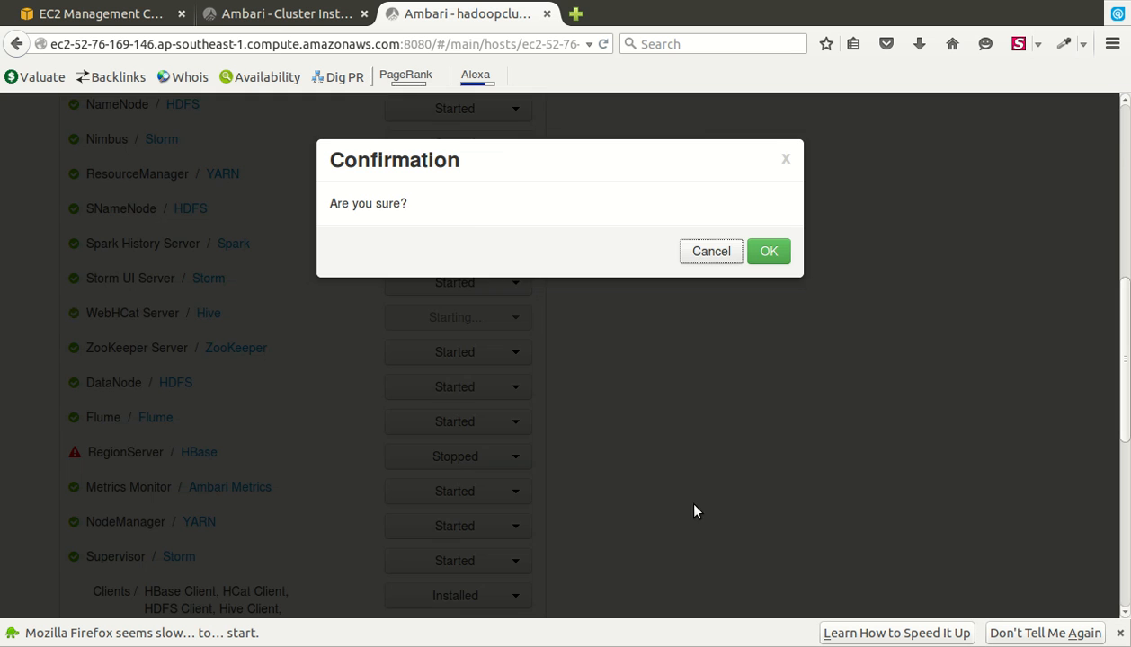
{"action": "left_click", "coordinate": [769, 250]}
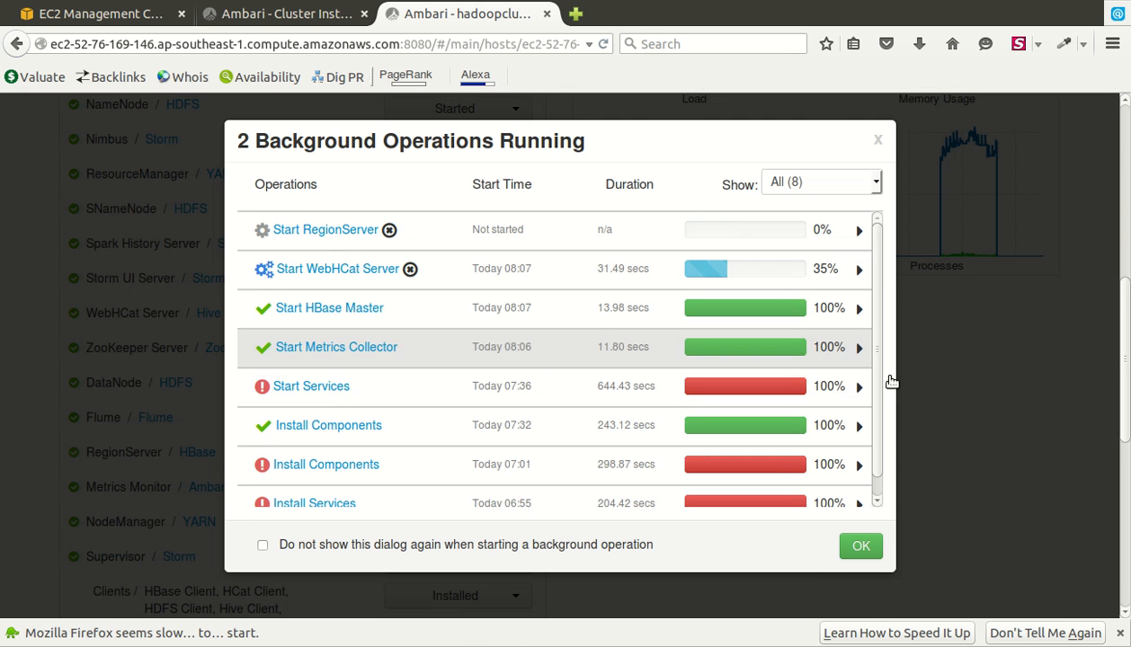
{"action": "left_click", "coordinate": [876, 546]}
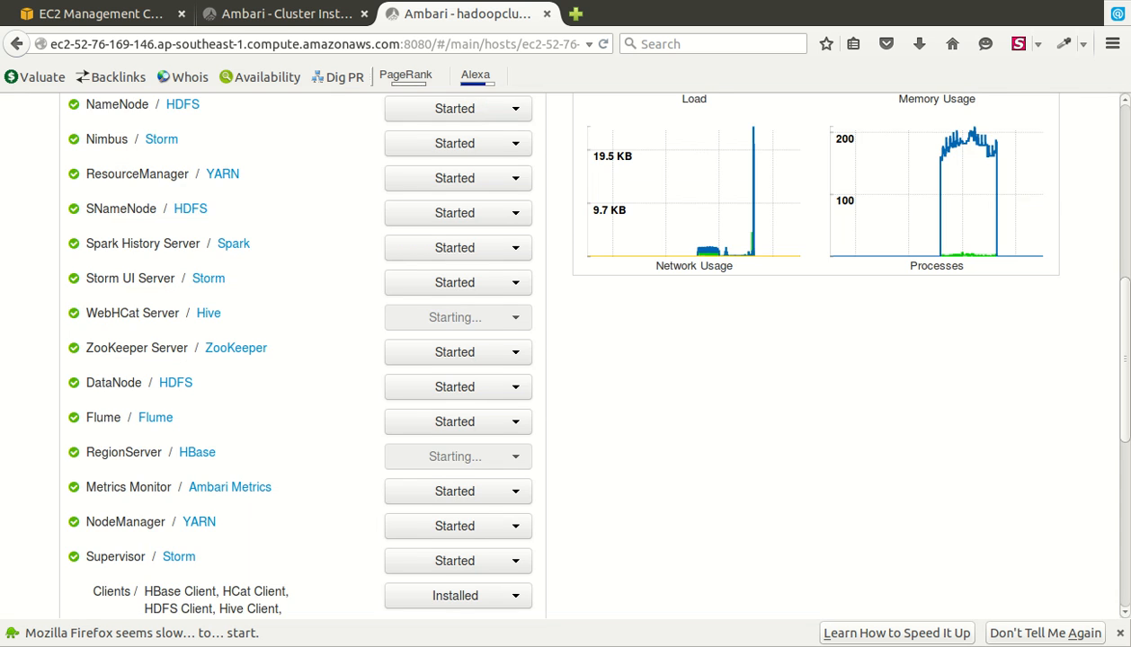
- Return to the top of the host page, then switch to the EC2 Management Console
{"action": "key", "text": "Page_Up"}
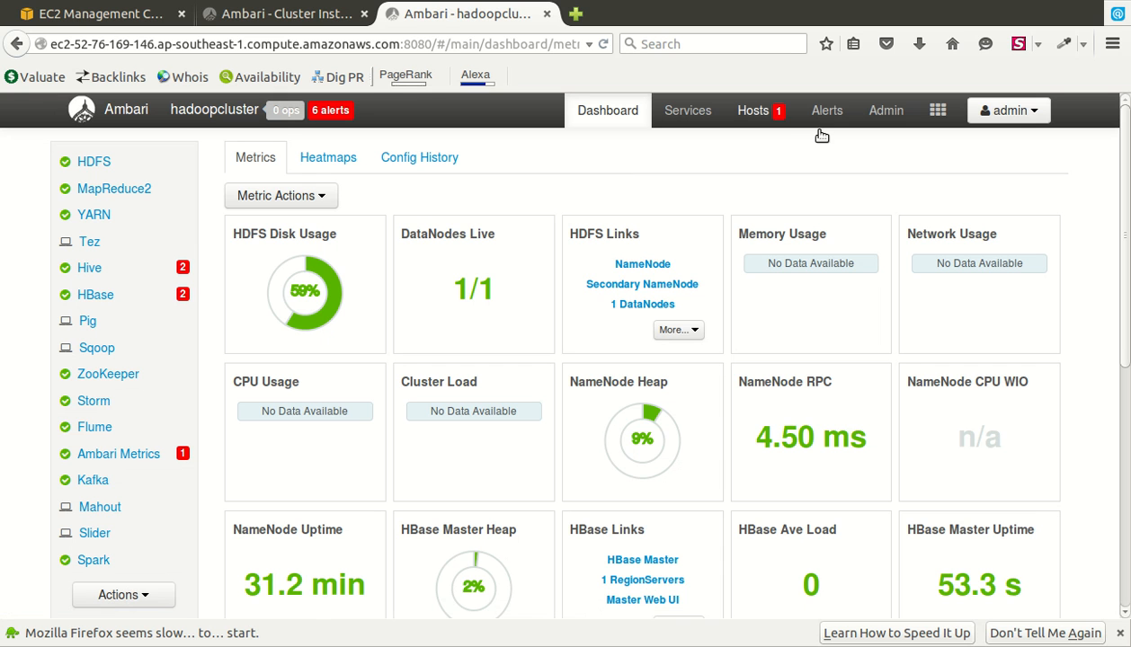
{"action": "mouse_move", "coordinate": [360, 352]}
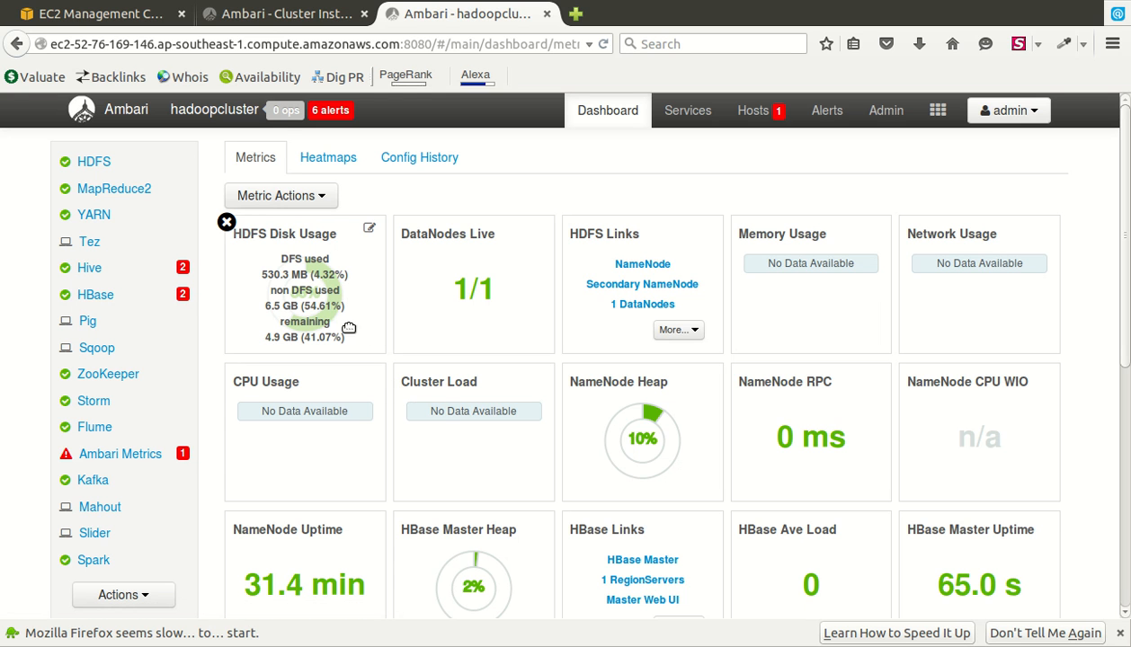
{"action": "left_click", "coordinate": [101, 13]}
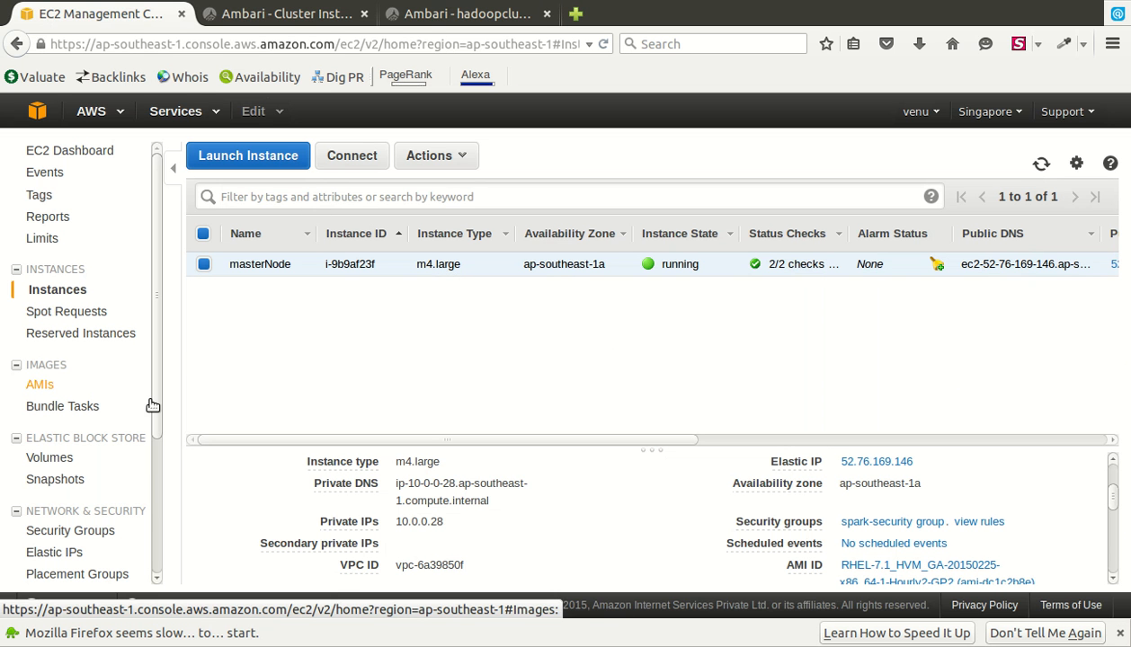
- Confirm the instance's EBS volume is 13 GiB, then go back to Ambari
{"action": "left_click", "coordinate": [118, 465]}
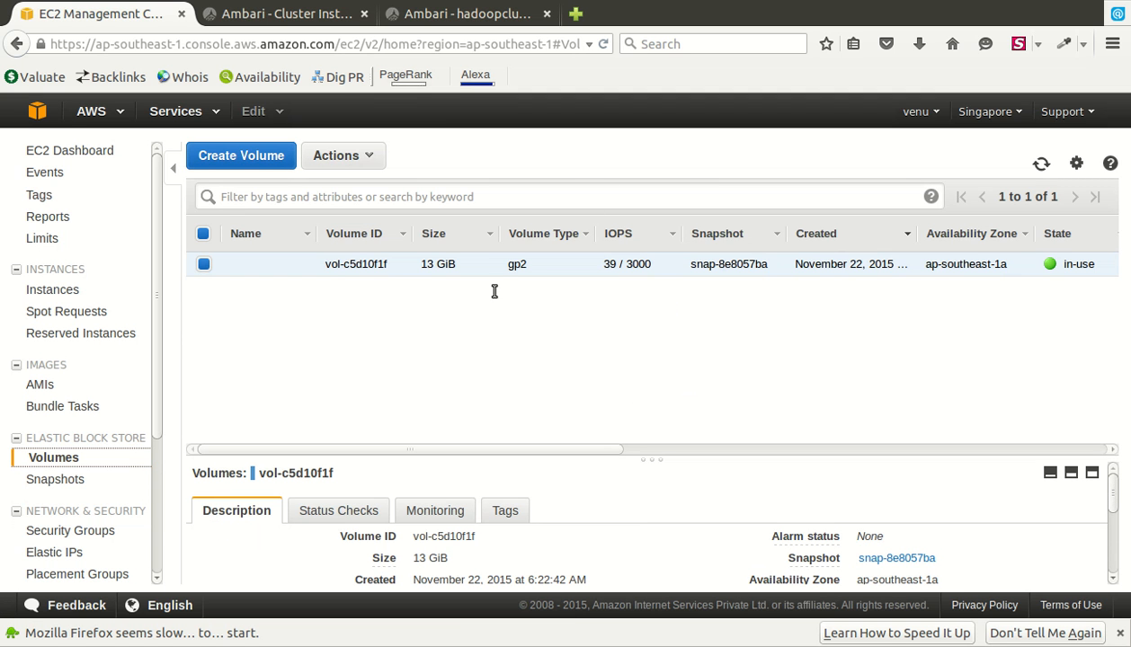
{"action": "double_click", "coordinate": [492, 290]}
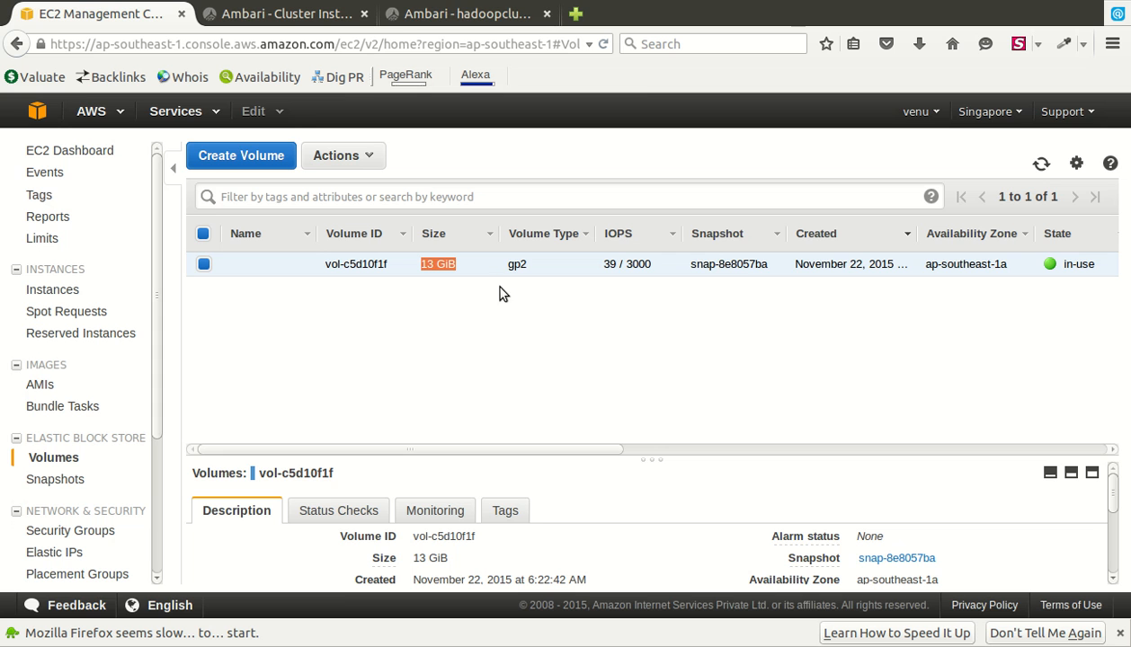
{"action": "left_click", "coordinate": [468, 14]}
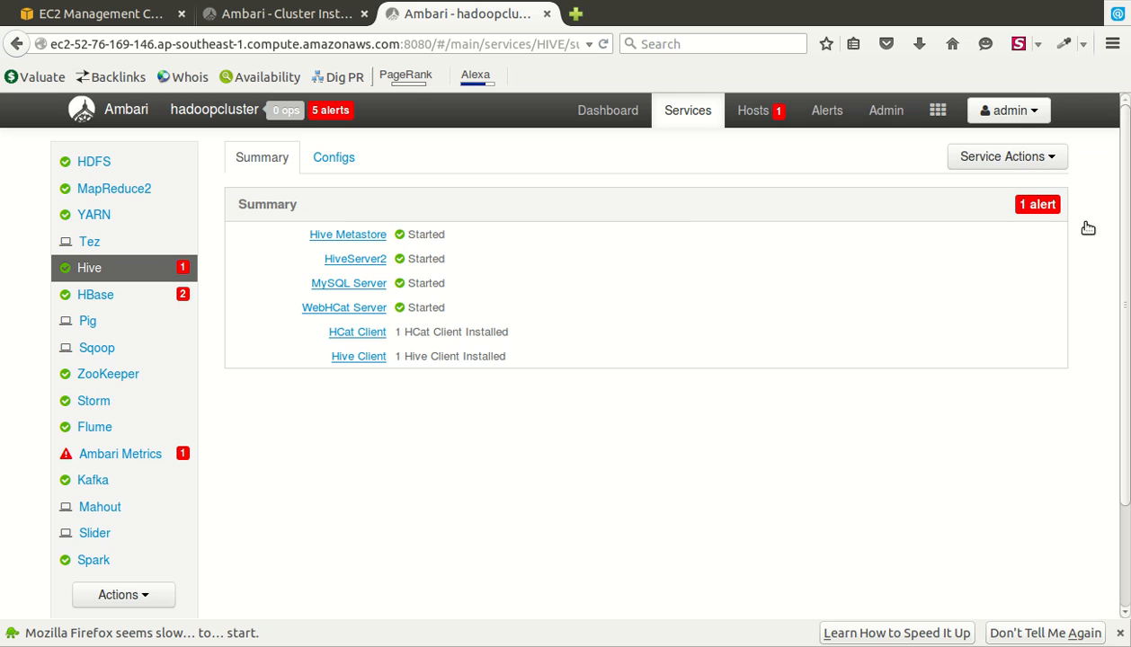
- View the single flagged Hive alert, then close the alerts list
{"action": "left_click", "coordinate": [1052, 207]}
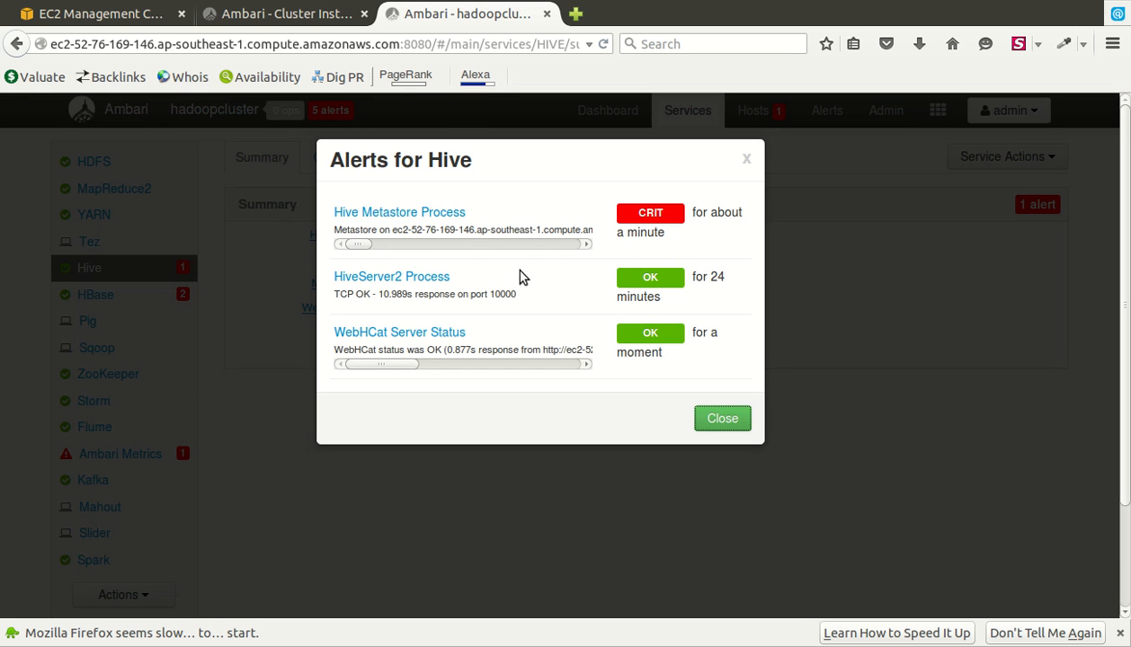
{"action": "left_click", "coordinate": [777, 450]}
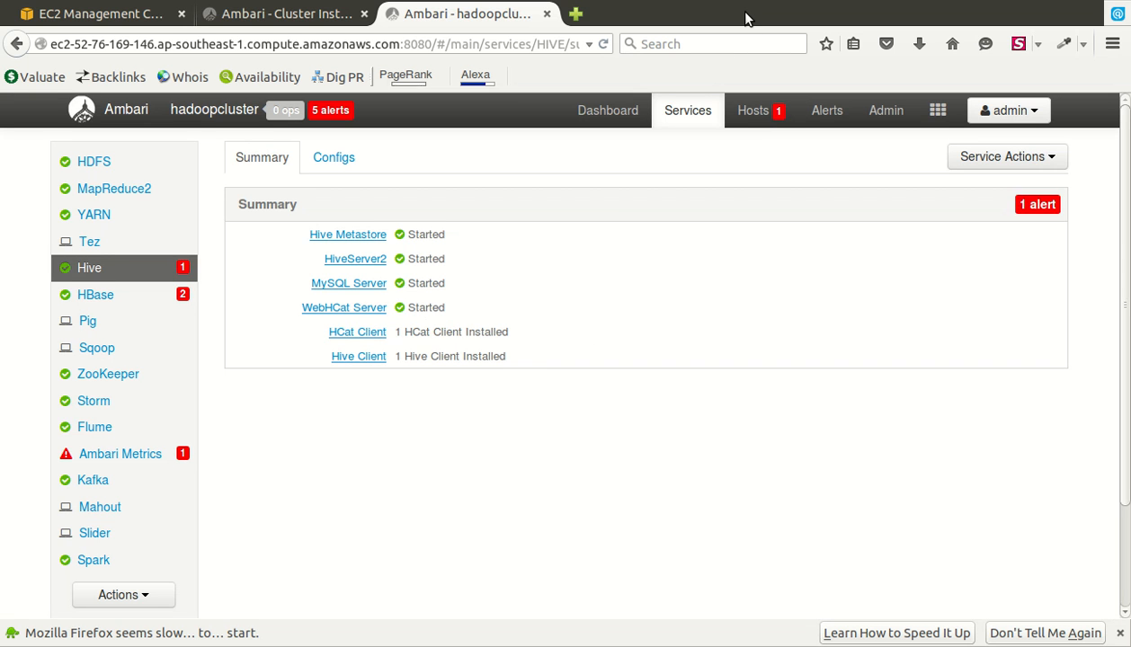